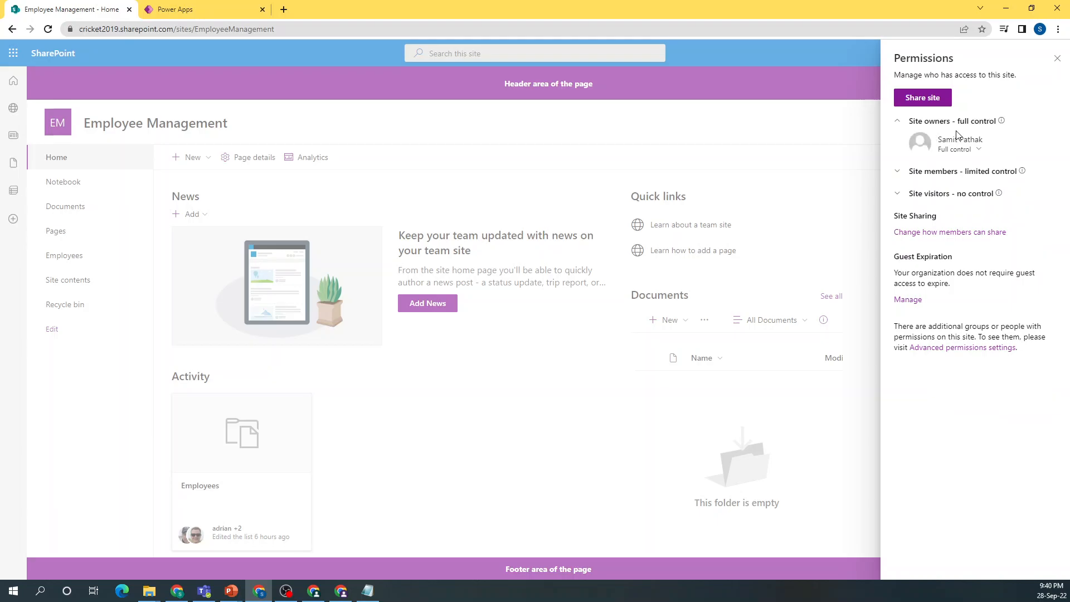
Review who is listed under site members with limited control, then open the Employees list from the site navigation.
{"action": "left_click", "coordinate": [898, 173]}
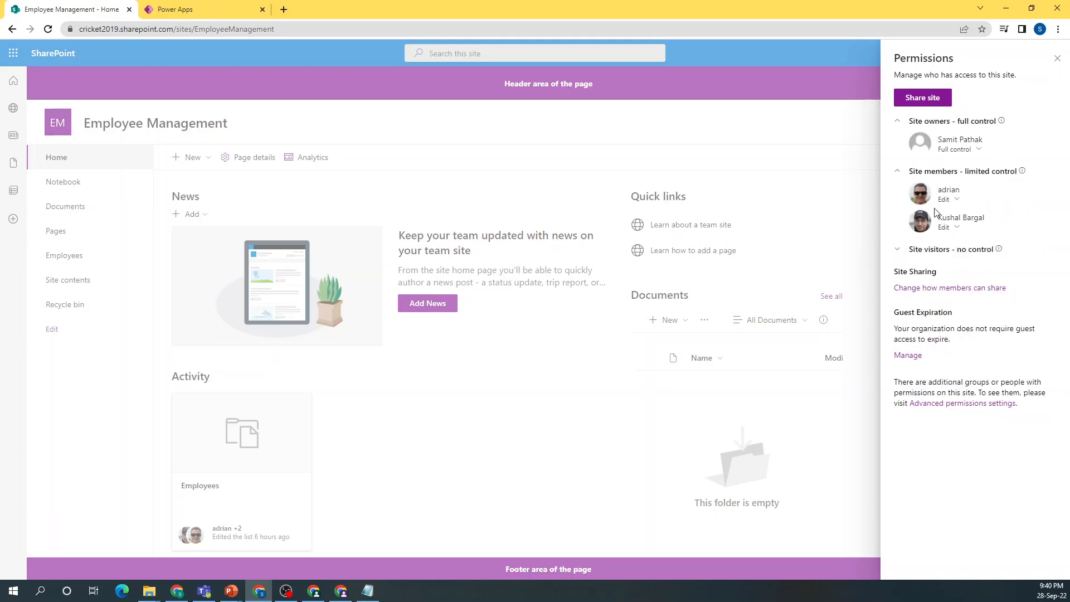
{"action": "left_click", "coordinate": [612, 180]}
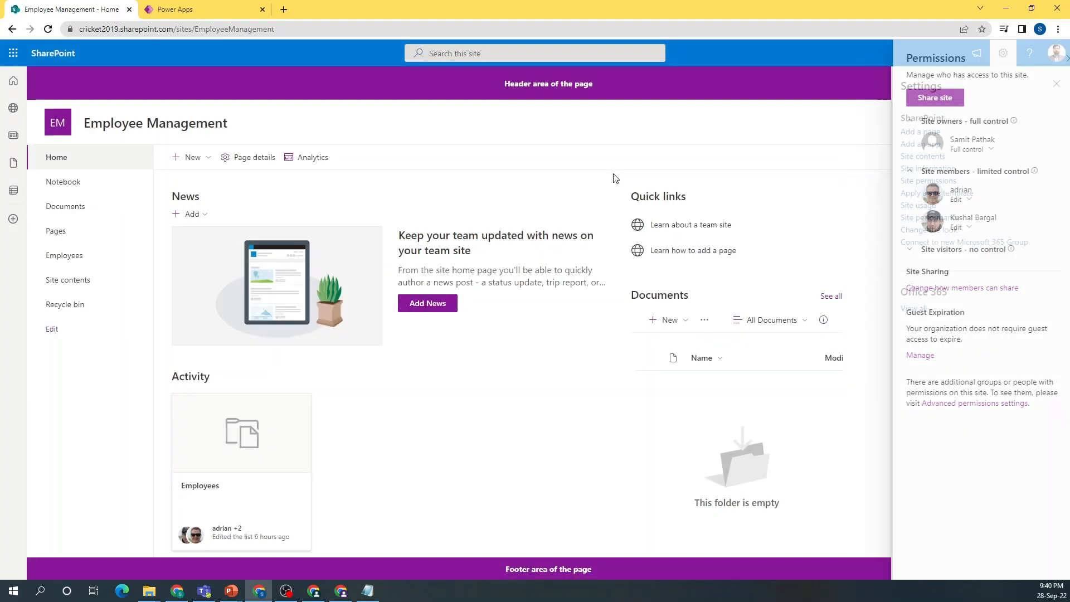
{"action": "left_click", "coordinate": [73, 260]}
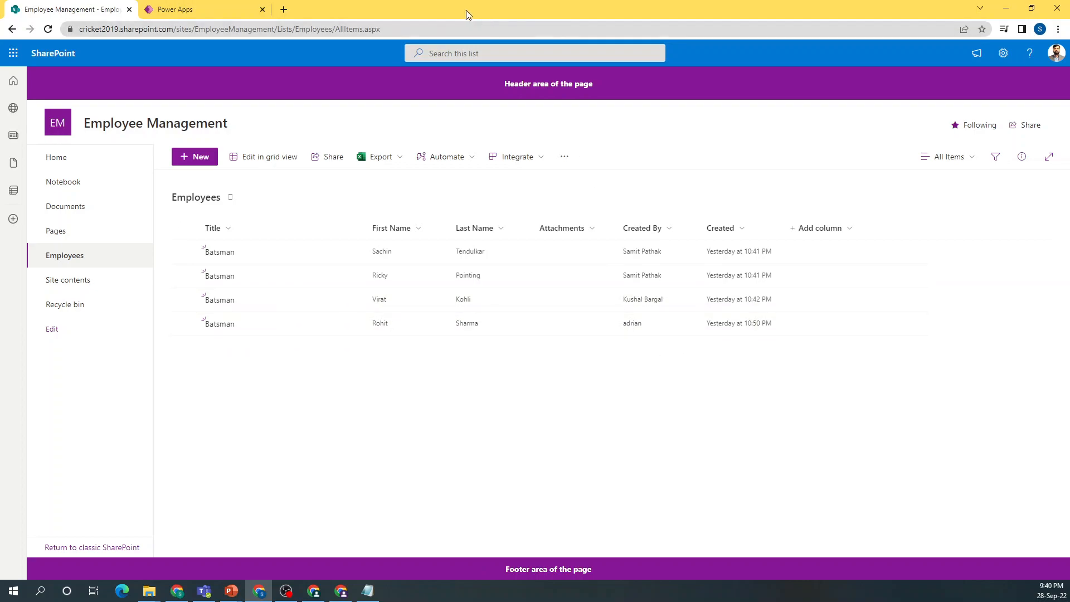
{"action": "left_click", "coordinate": [557, 29]}
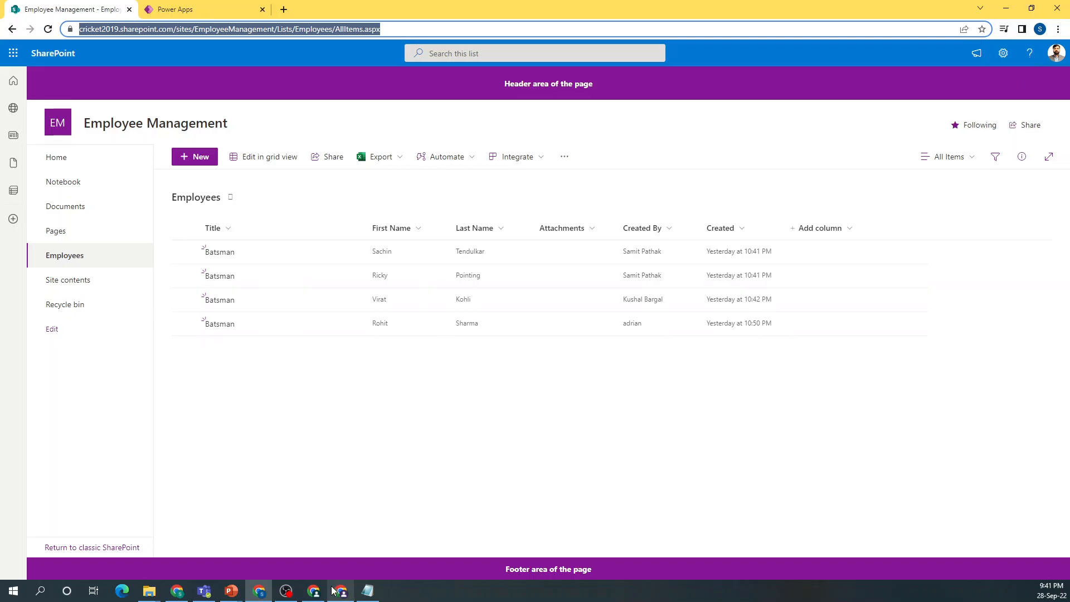
Switch to the first site member's browser window, check the signed-in account and open the Employees list there.
{"action": "mouse_move", "coordinate": [314, 589]}
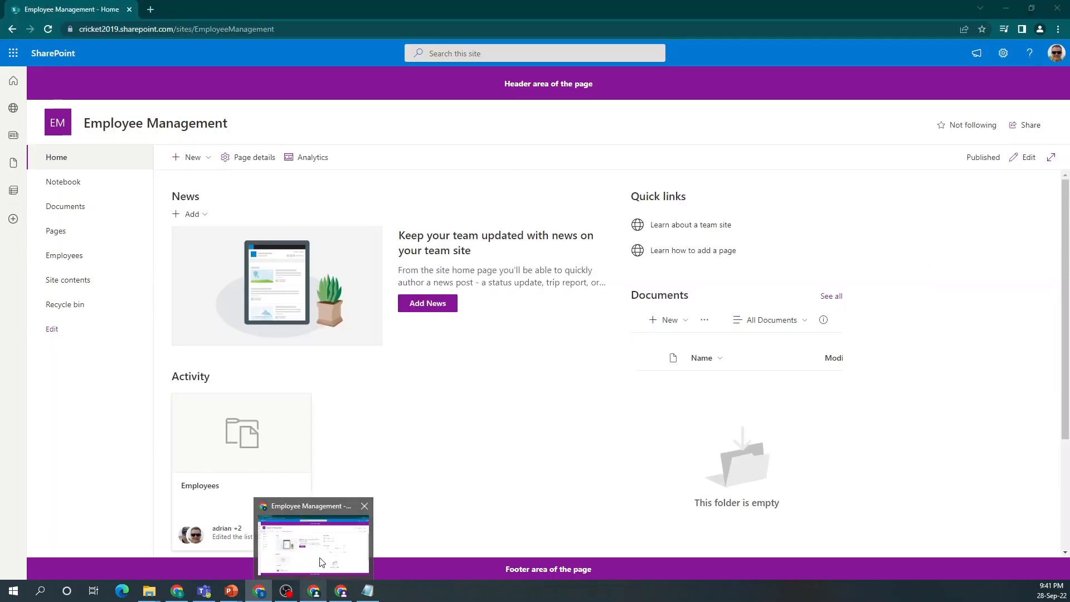
{"action": "left_click", "coordinate": [322, 562]}
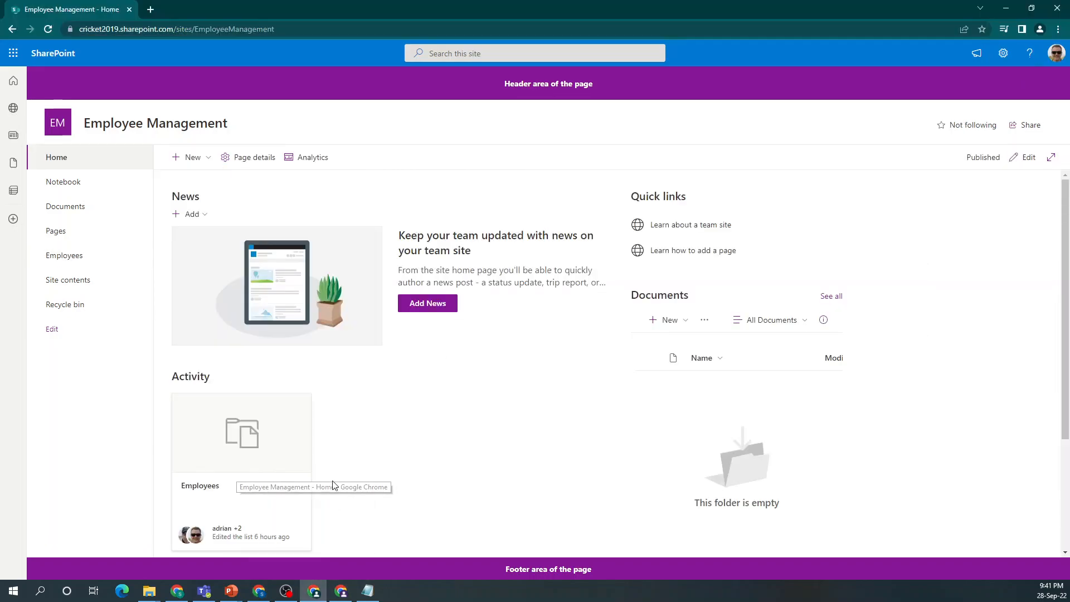
{"action": "left_click", "coordinate": [1057, 55]}
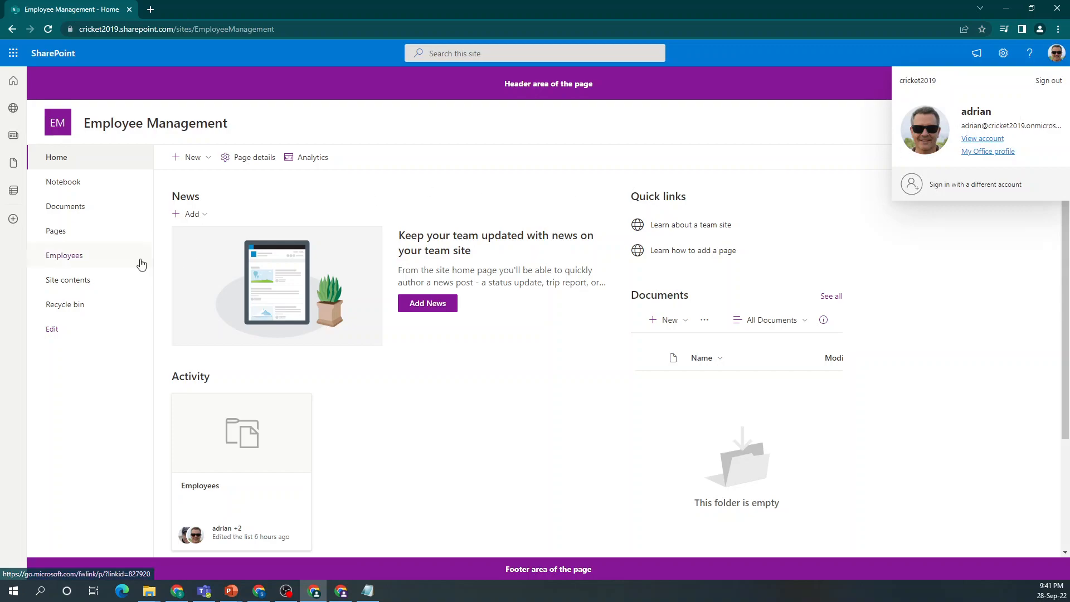
{"action": "left_click", "coordinate": [73, 261]}
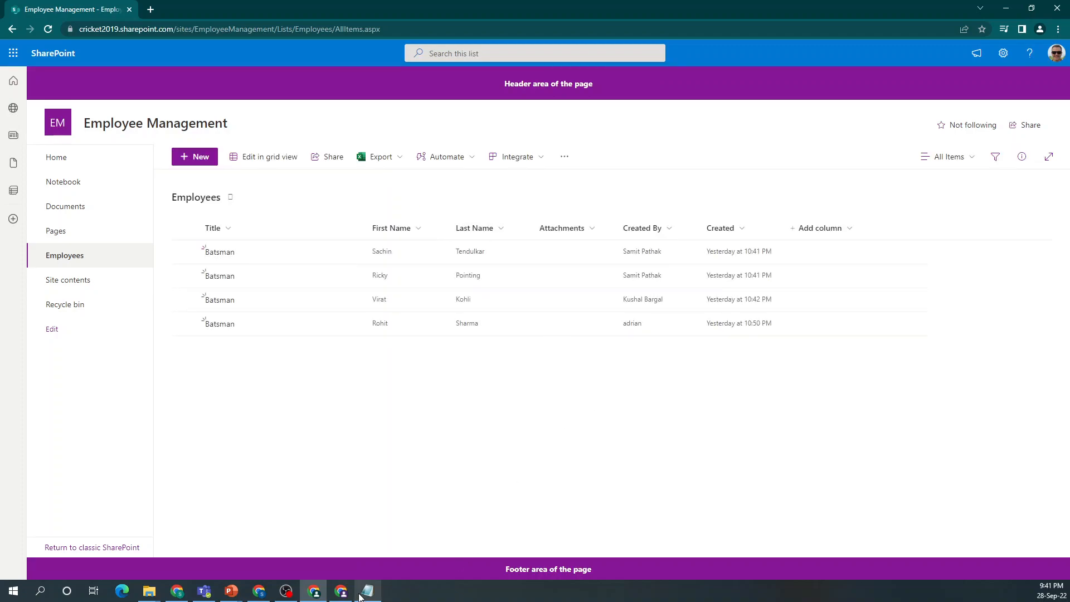
Check the signed-in account in the second member's browser window and review Scenario 1 on the PowerPoint slide.
{"action": "left_click", "coordinate": [342, 591]}
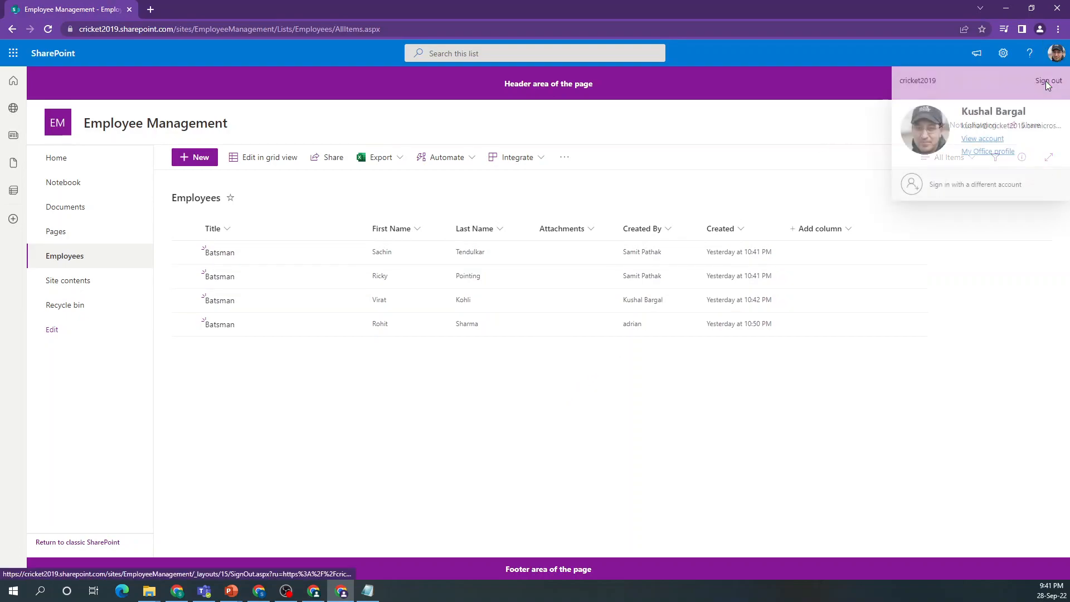
{"action": "left_click", "coordinate": [407, 201]}
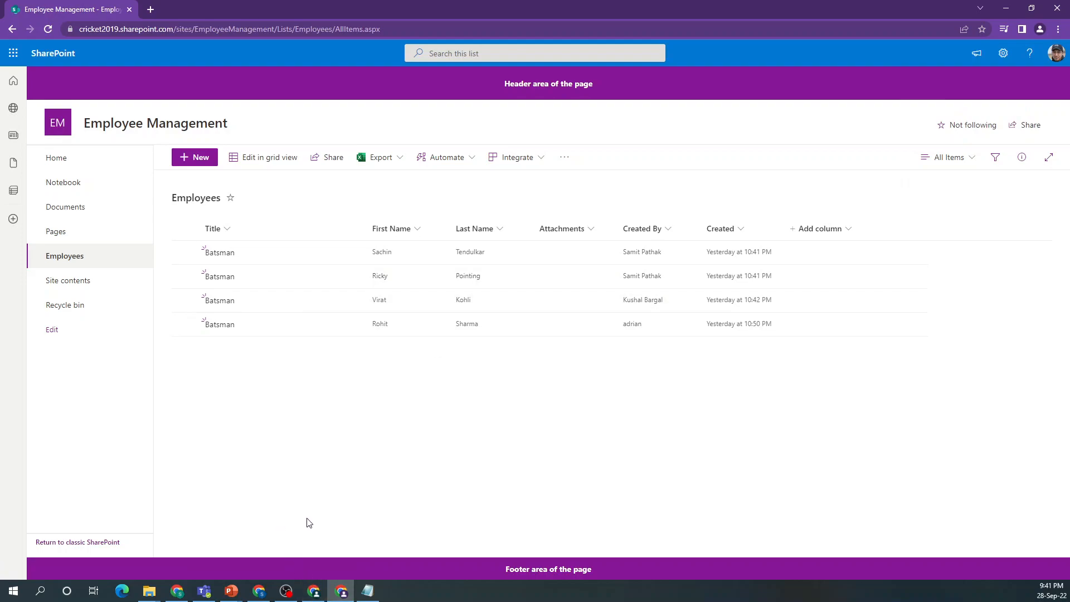
{"action": "left_click", "coordinate": [295, 580]}
{"action": "key", "text": "alt+Tab"}
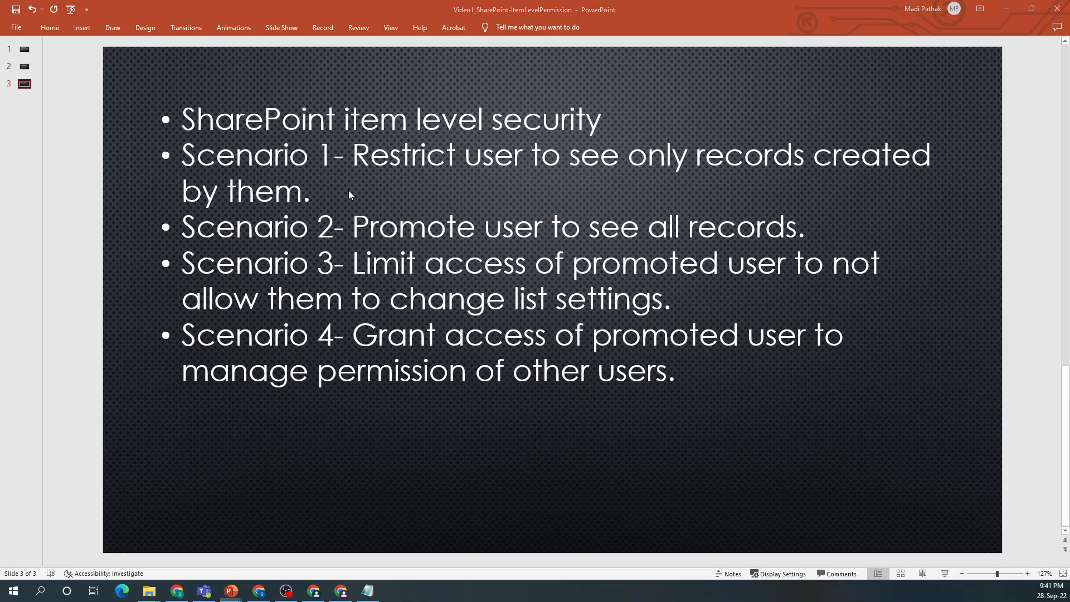
{"action": "key", "text": "alt+Tab"}
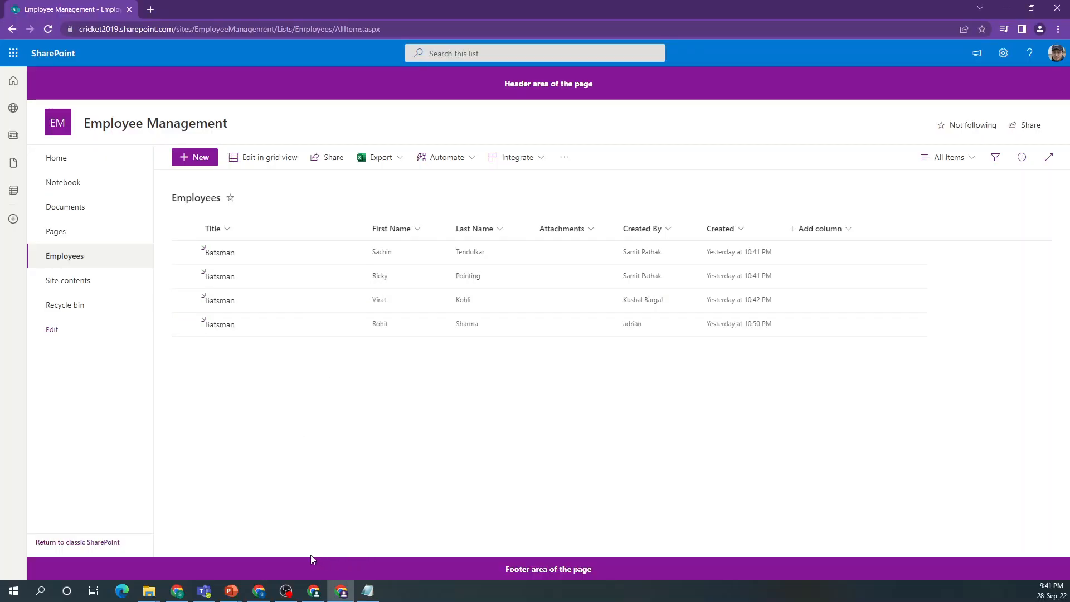
Return to the site owner's browser window and open the advanced settings of the Employees list.
{"action": "mouse_move", "coordinate": [260, 595]}
{"action": "left_click", "coordinate": [263, 543]}
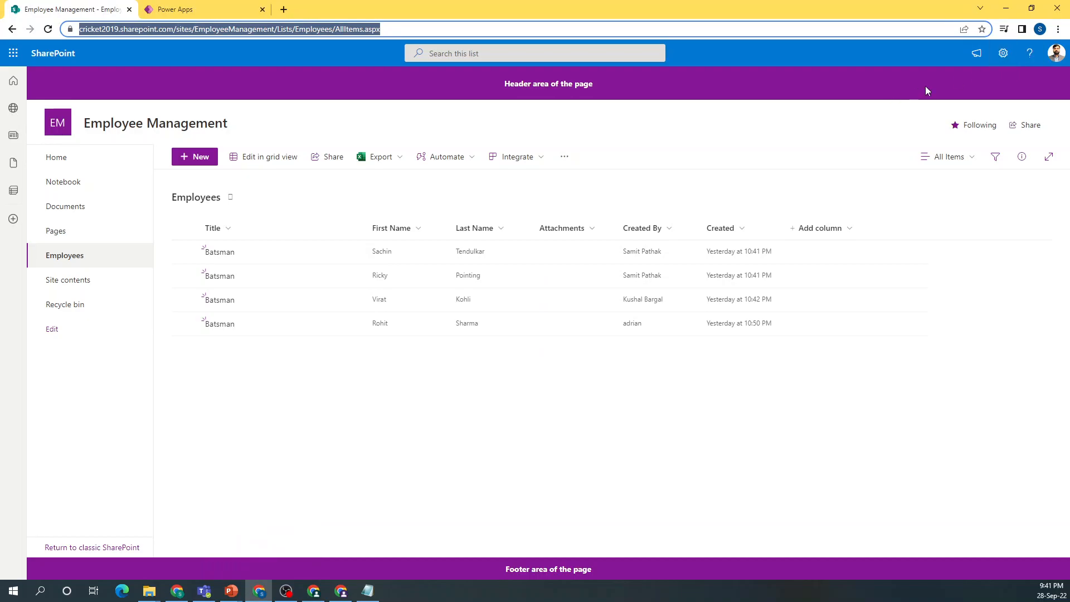
{"action": "left_click", "coordinate": [1005, 53]}
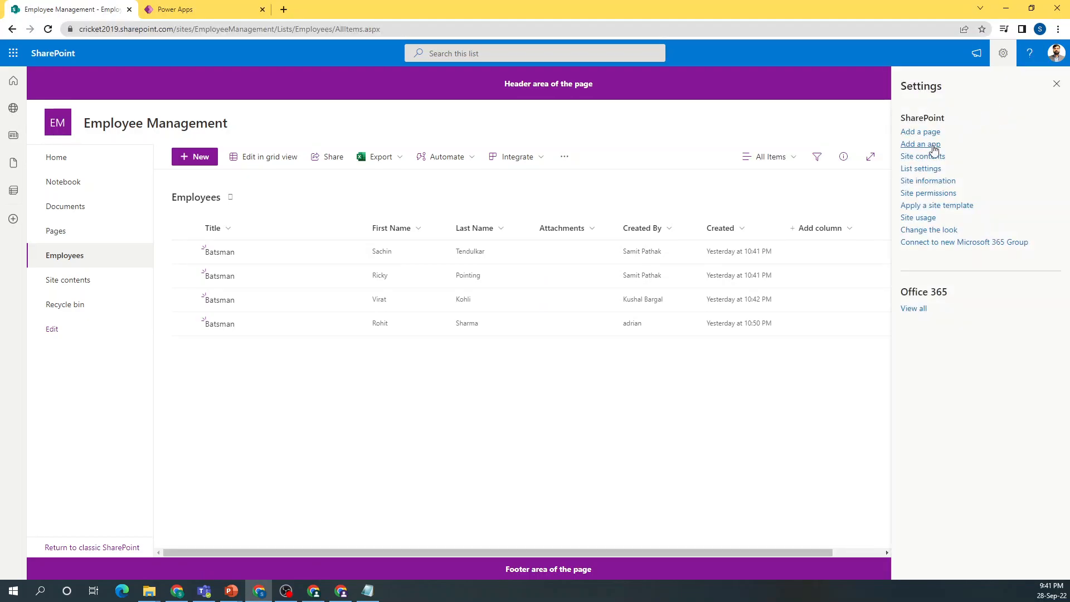
{"action": "left_click", "coordinate": [926, 169]}
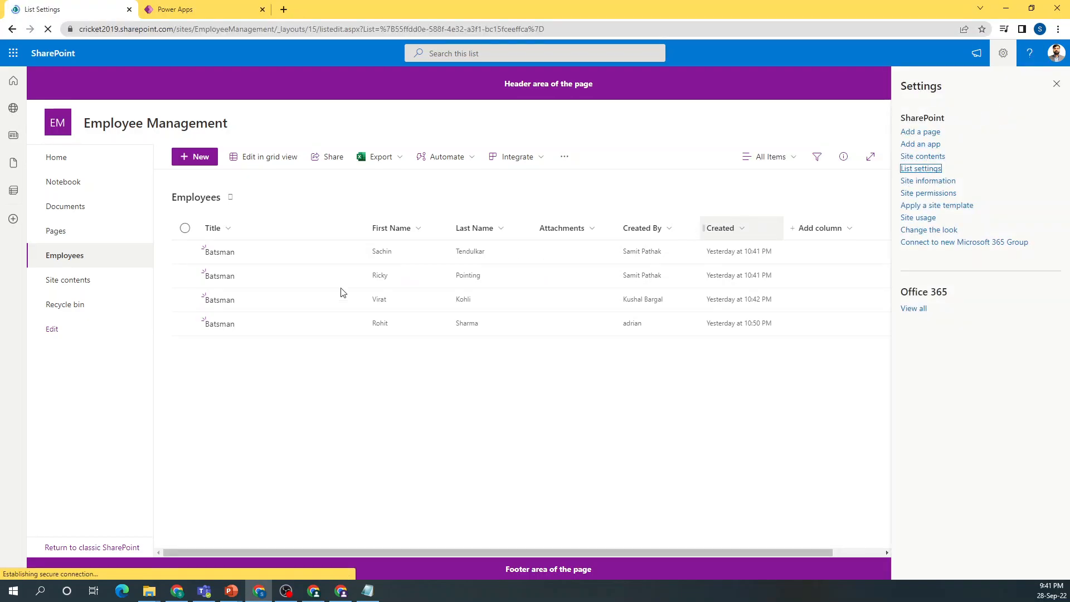
{"action": "left_click", "coordinate": [159, 266]}
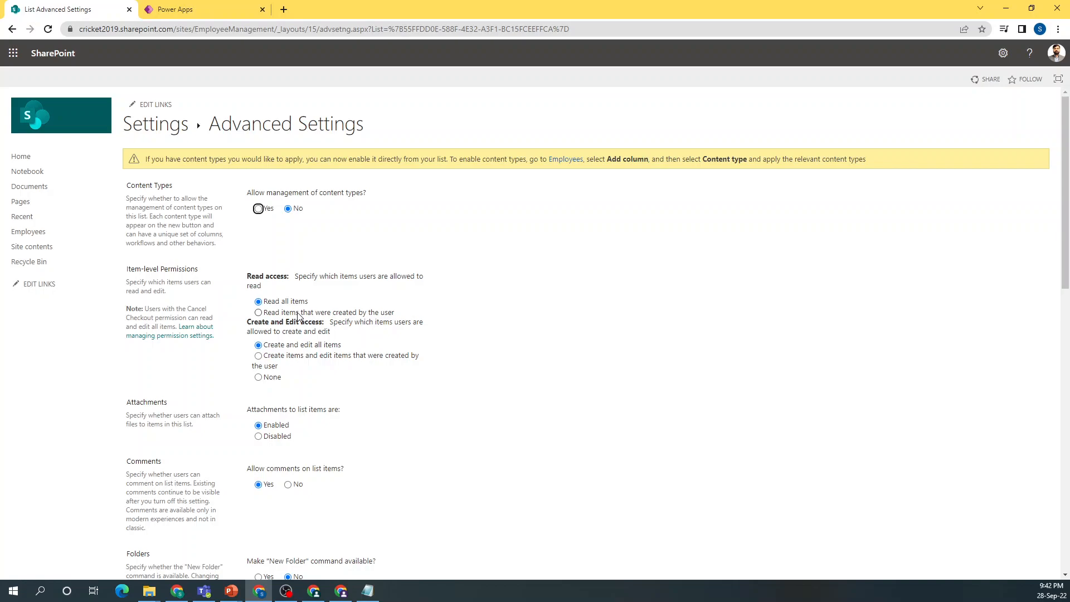
Restrict item-level read access and create and edit access to items created by the user, and save the advanced settings.
{"action": "left_click", "coordinate": [263, 314]}
{"action": "left_click", "coordinate": [258, 357]}
{"action": "scroll", "coordinate": [549, 383], "scroll_direction": "down", "scroll_amount": 10}
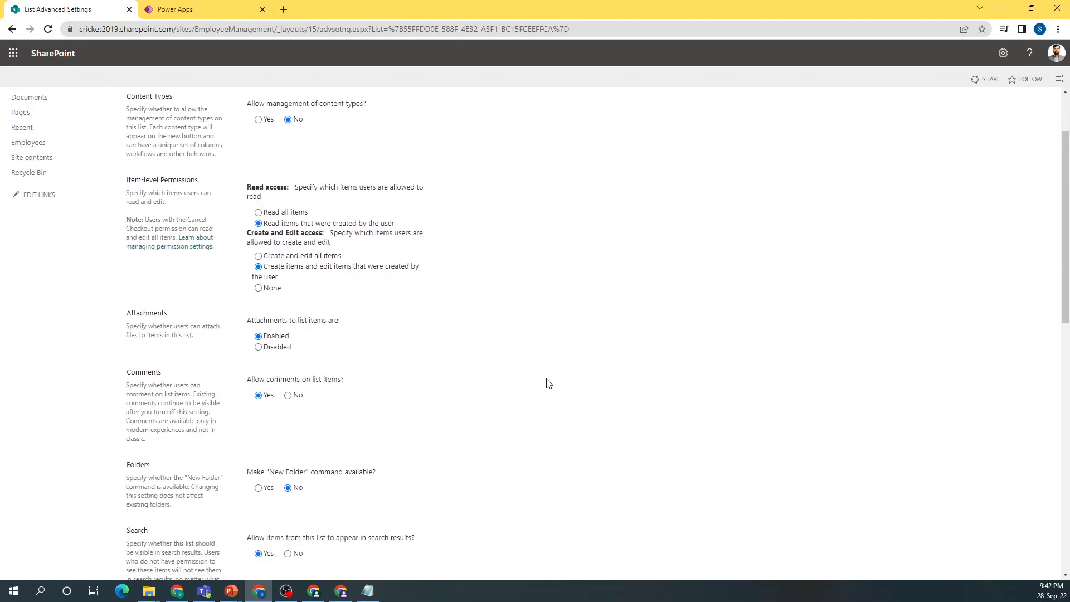
{"action": "scroll", "coordinate": [542, 425], "scroll_direction": "down", "scroll_amount": 2}
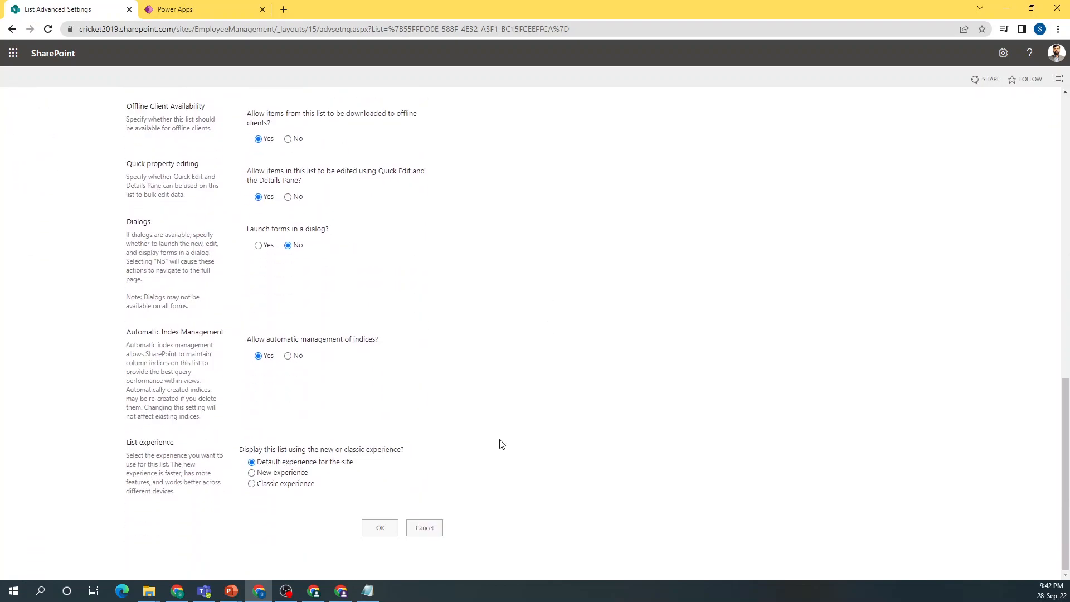
{"action": "left_click", "coordinate": [384, 527]}
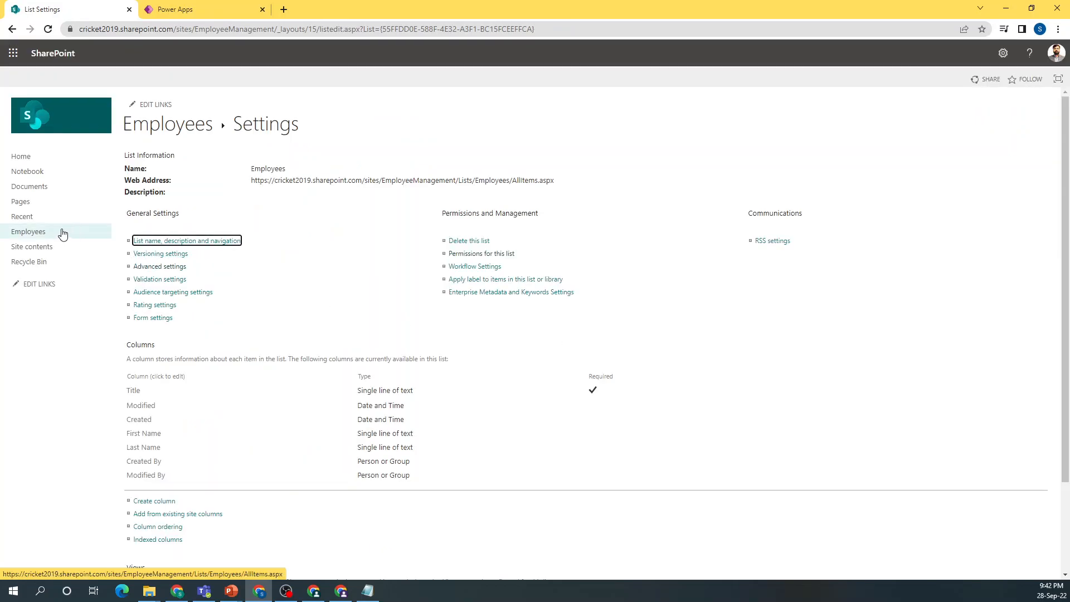
View the Employees list as the site owner, then reload it in the first member's browser window.
{"action": "left_click", "coordinate": [45, 232]}
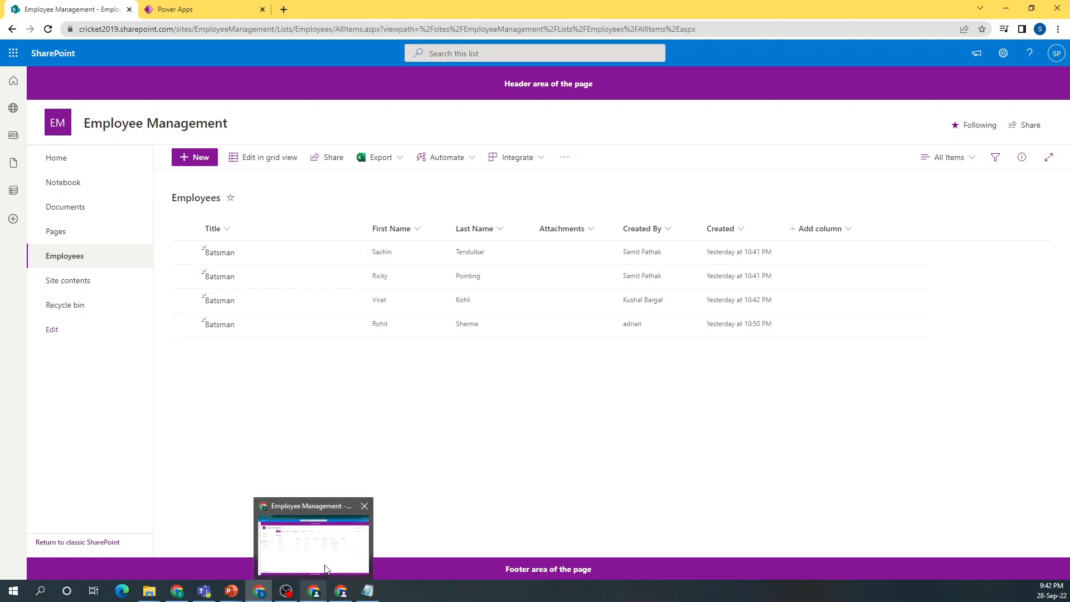
{"action": "left_click", "coordinate": [324, 570]}
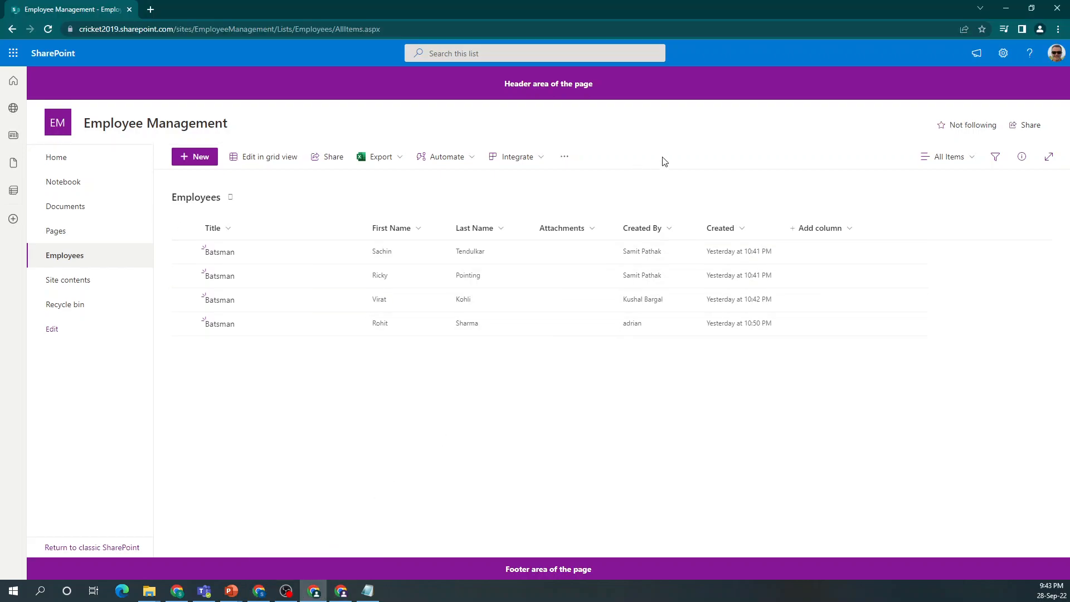
{"action": "left_click", "coordinate": [624, 27]}
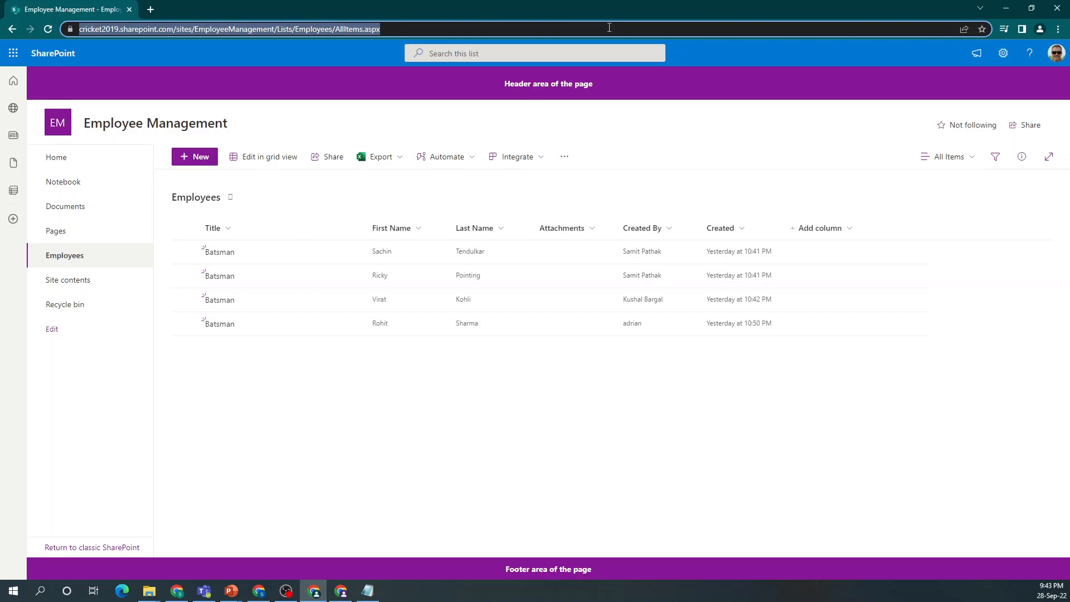
{"action": "key", "text": "Return"}
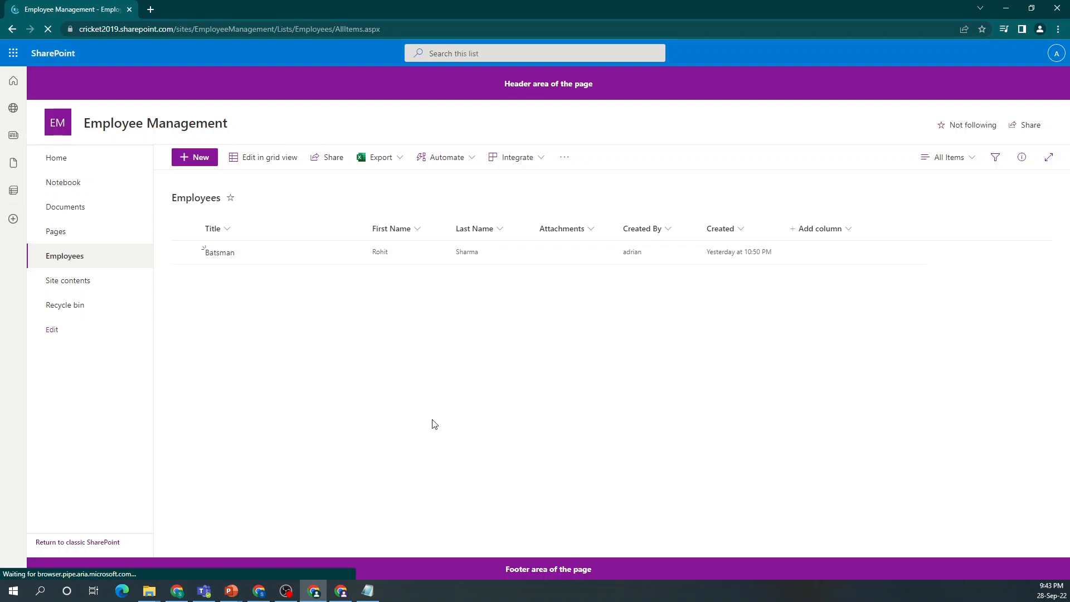
Reload the Employees list in the second member's browser window to check which items that member can see.
{"action": "left_click", "coordinate": [338, 593]}
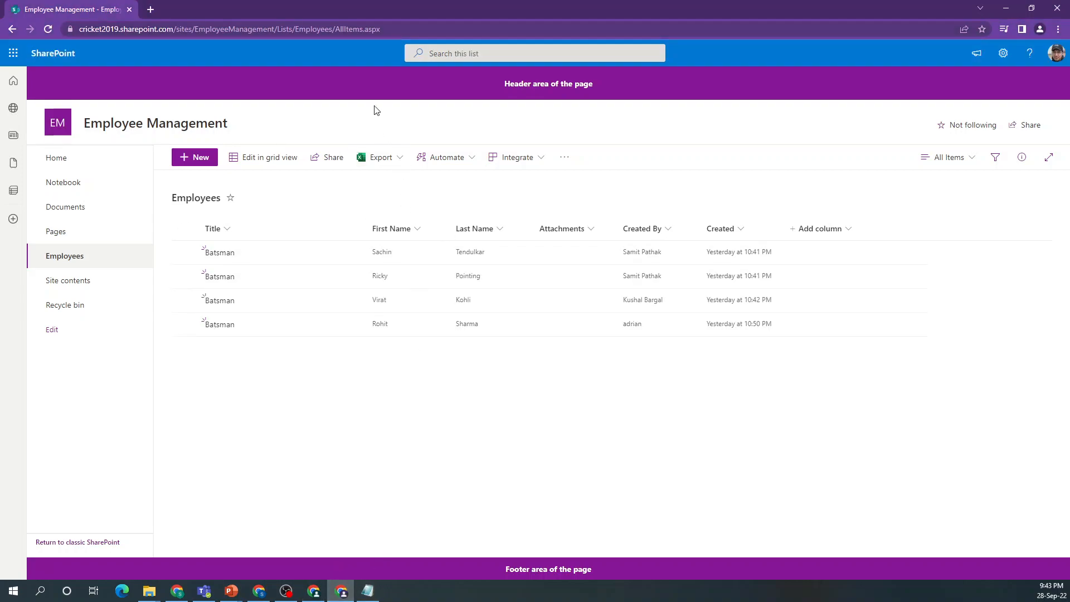
{"action": "left_click", "coordinate": [370, 33]}
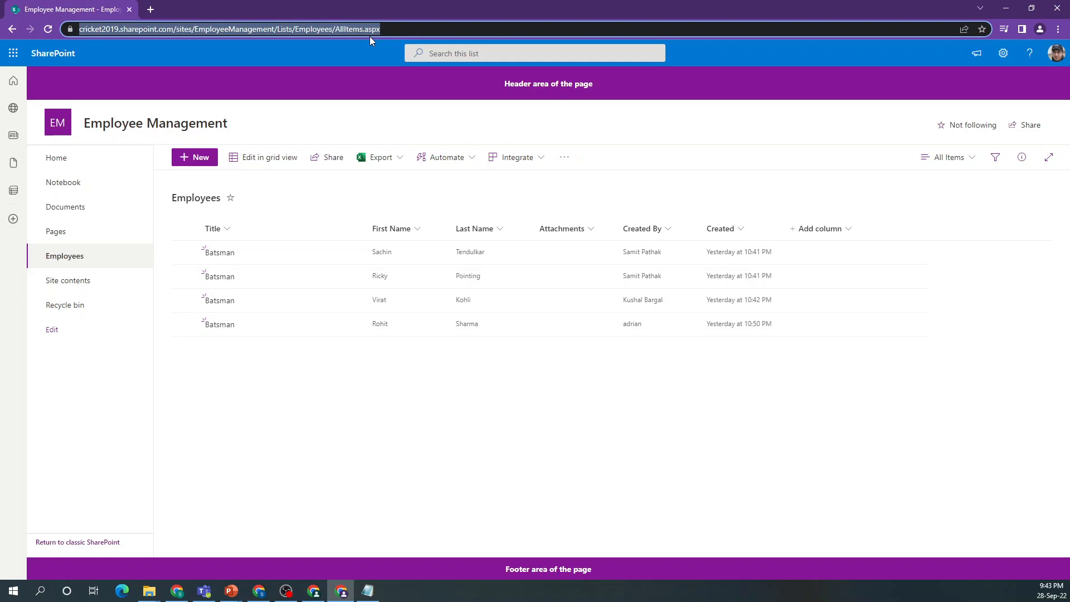
{"action": "key", "text": "Return"}
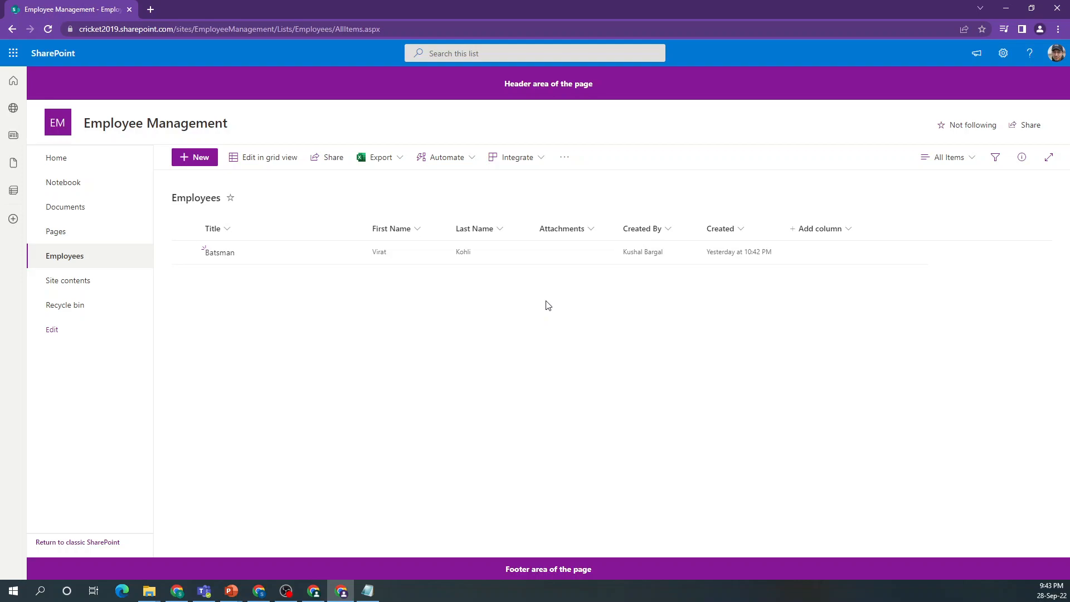
Review Scenario 2 on the PowerPoint slide and check the signed-in account in the first member's browser window.
{"action": "key", "text": "alt+Tab"}
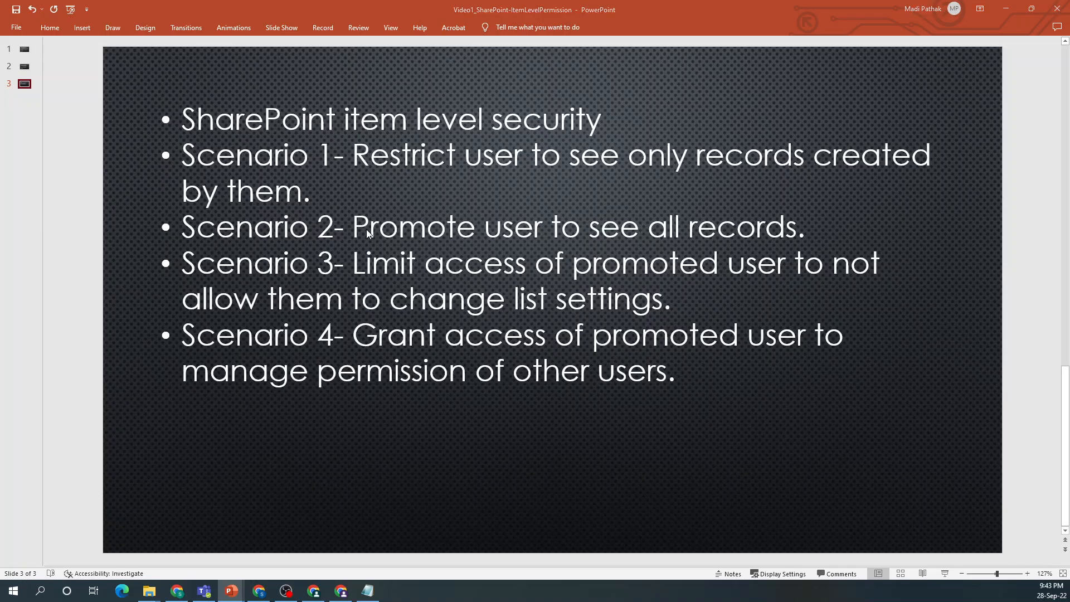
{"action": "key", "text": "alt+Tab"}
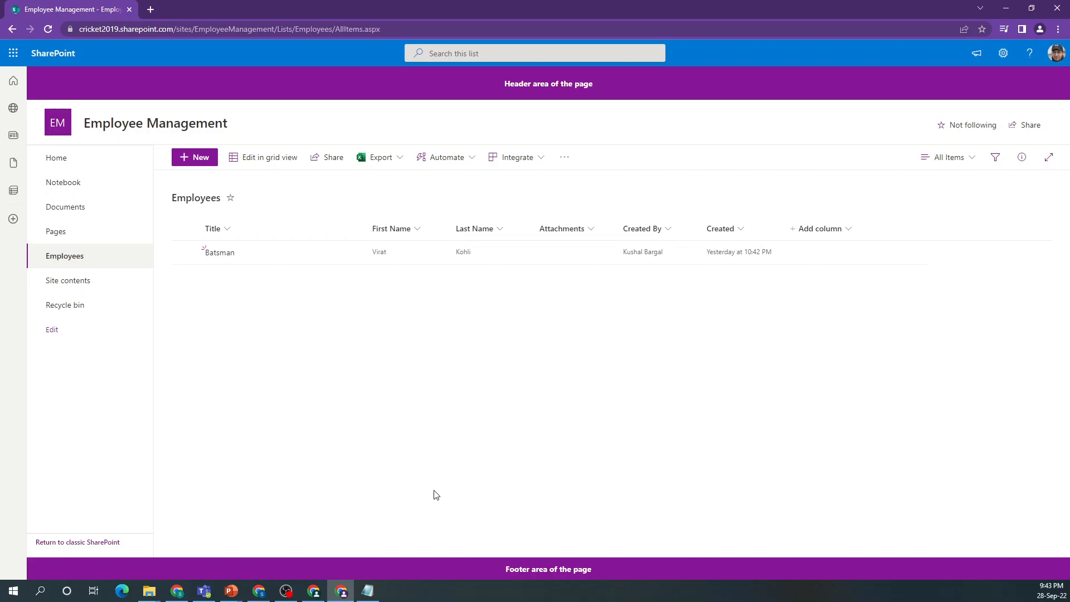
{"action": "left_click", "coordinate": [315, 596]}
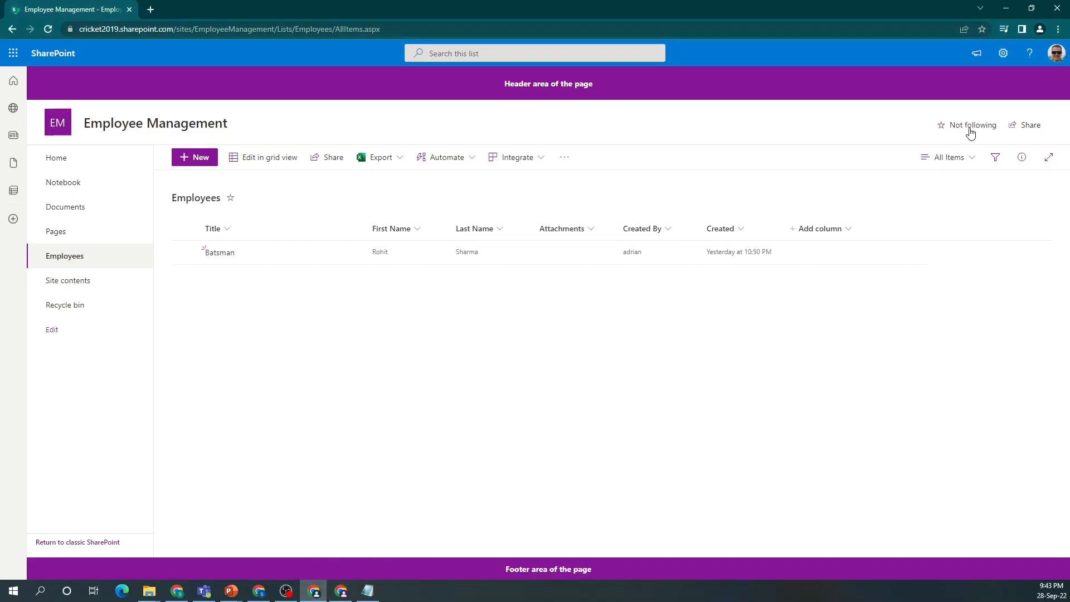
{"action": "left_click", "coordinate": [1051, 54]}
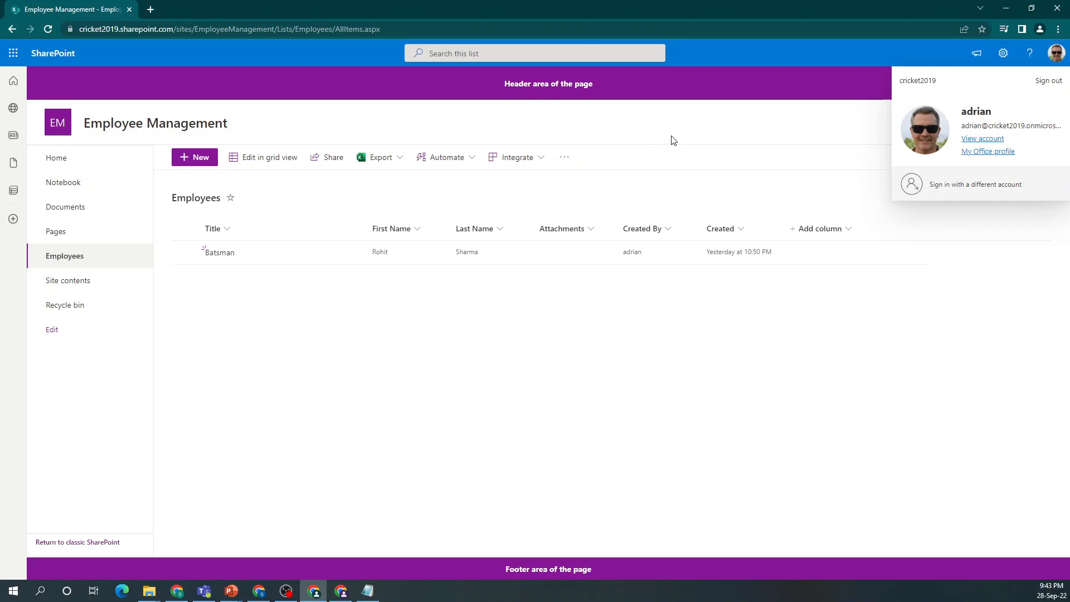
{"action": "left_click", "coordinate": [545, 418]}
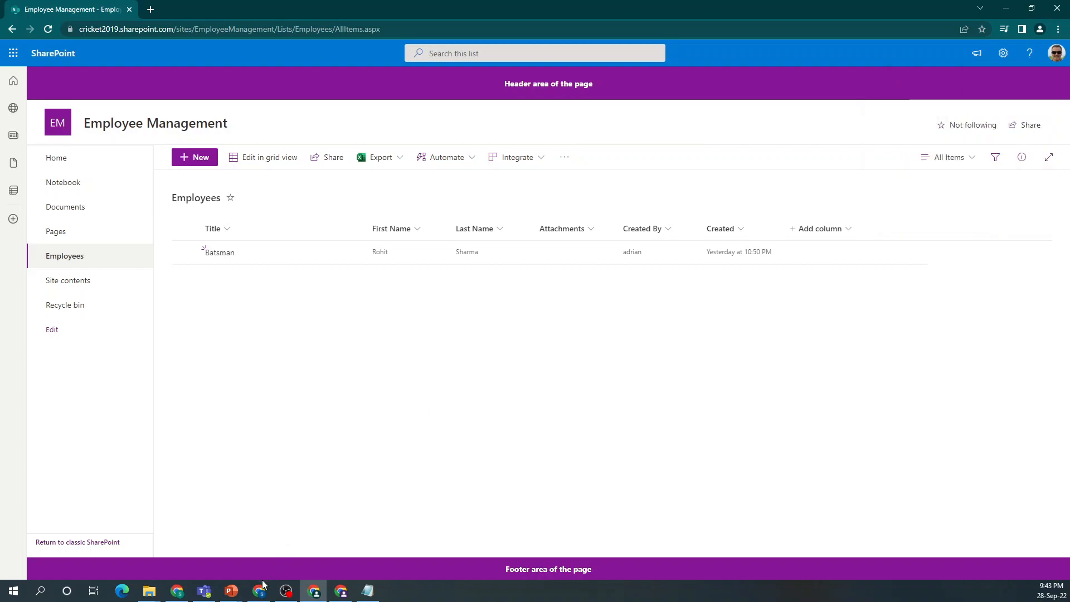
Switch to the site owner's browser window, open the site's advanced permissions settings, and close the duplicate list page.
{"action": "mouse_move", "coordinate": [261, 597]}
{"action": "left_click", "coordinate": [256, 554]}
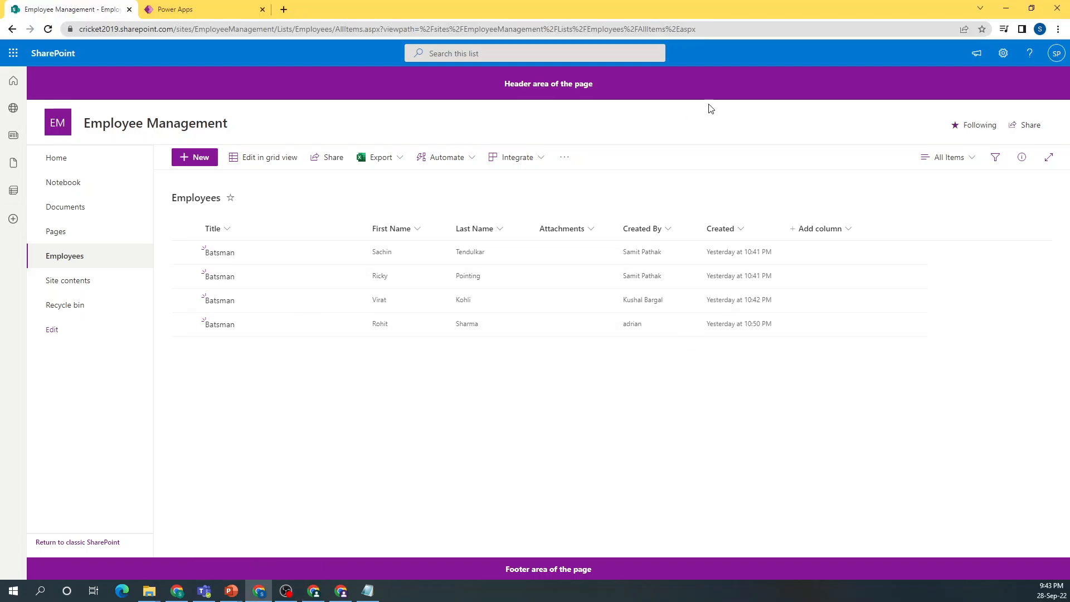
{"action": "left_click", "coordinate": [1003, 53]}
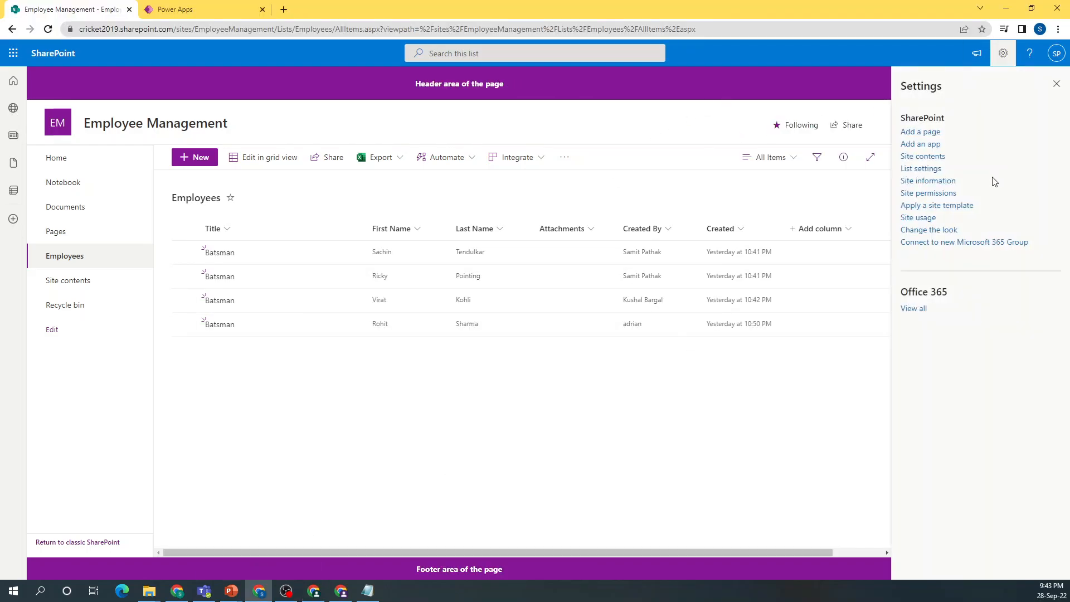
{"action": "left_click", "coordinate": [929, 193], "text": "ctrl"}
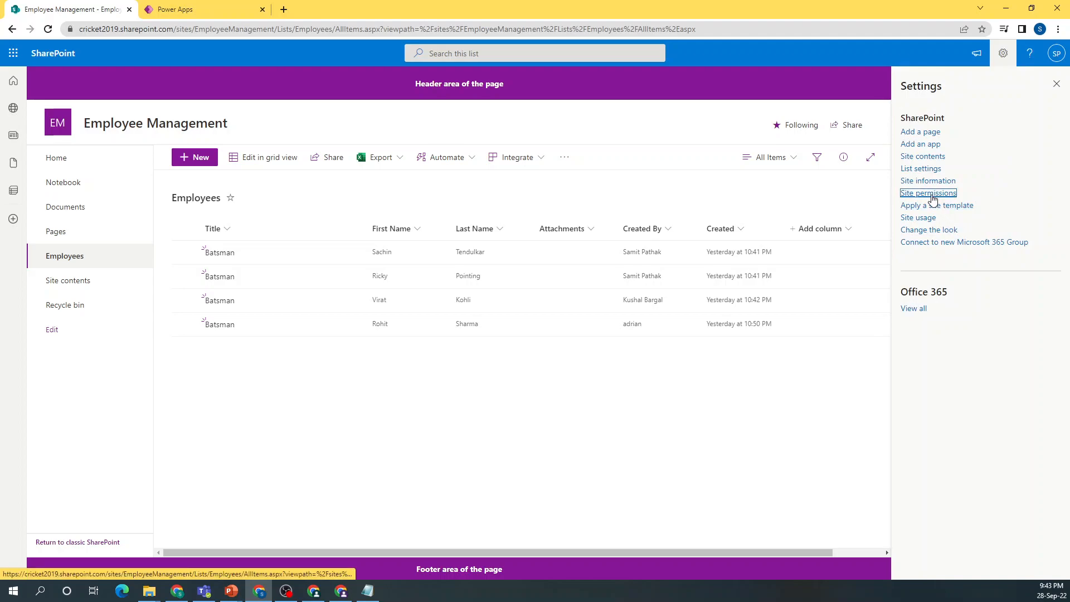
{"action": "left_click", "coordinate": [208, 9]}
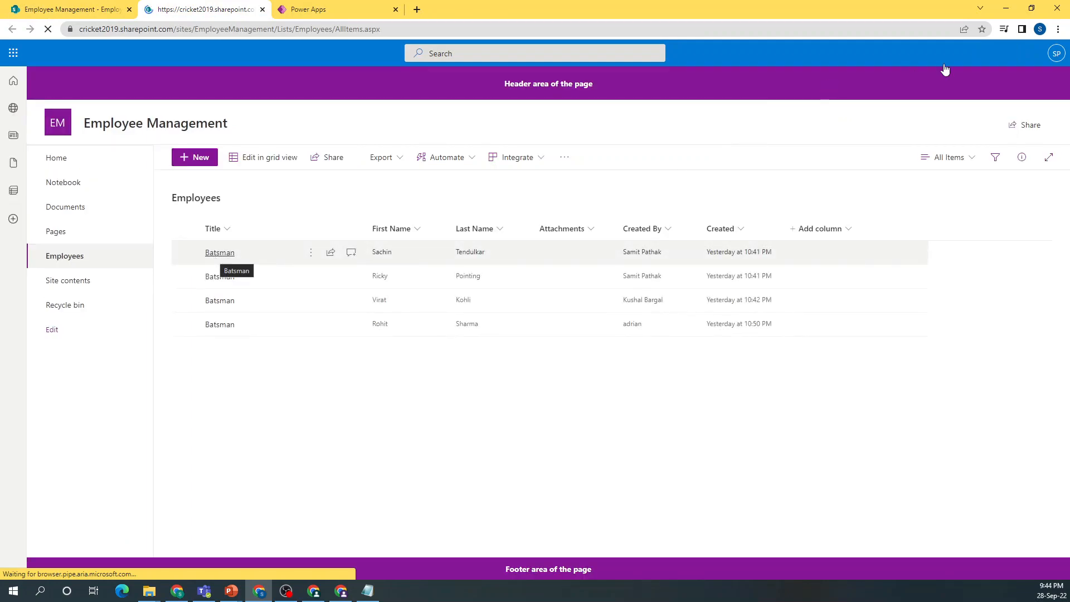
{"action": "left_click", "coordinate": [1052, 55]}
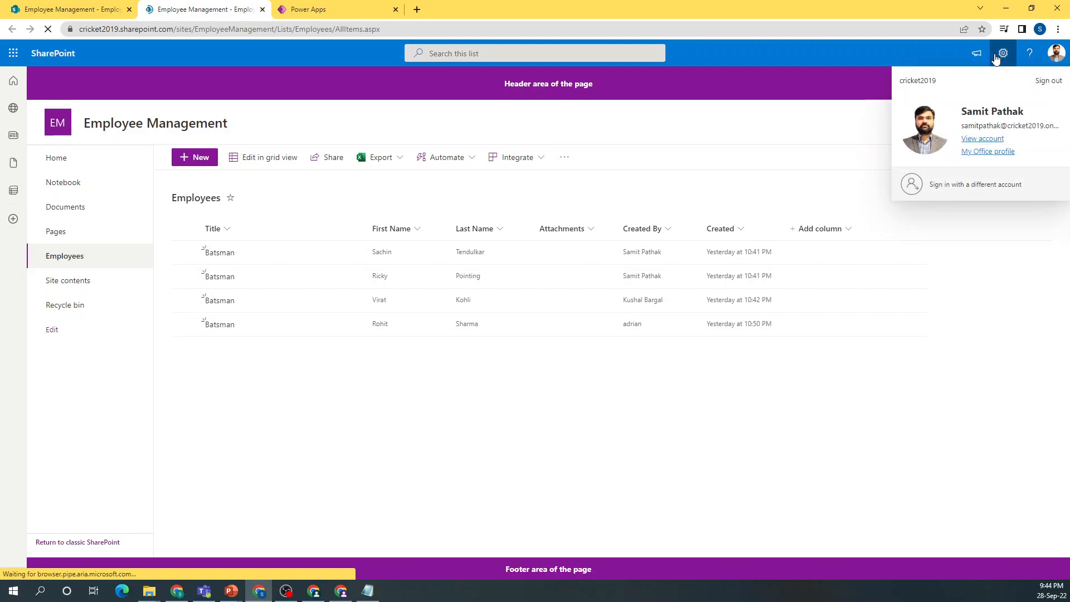
{"action": "left_click", "coordinate": [1003, 54]}
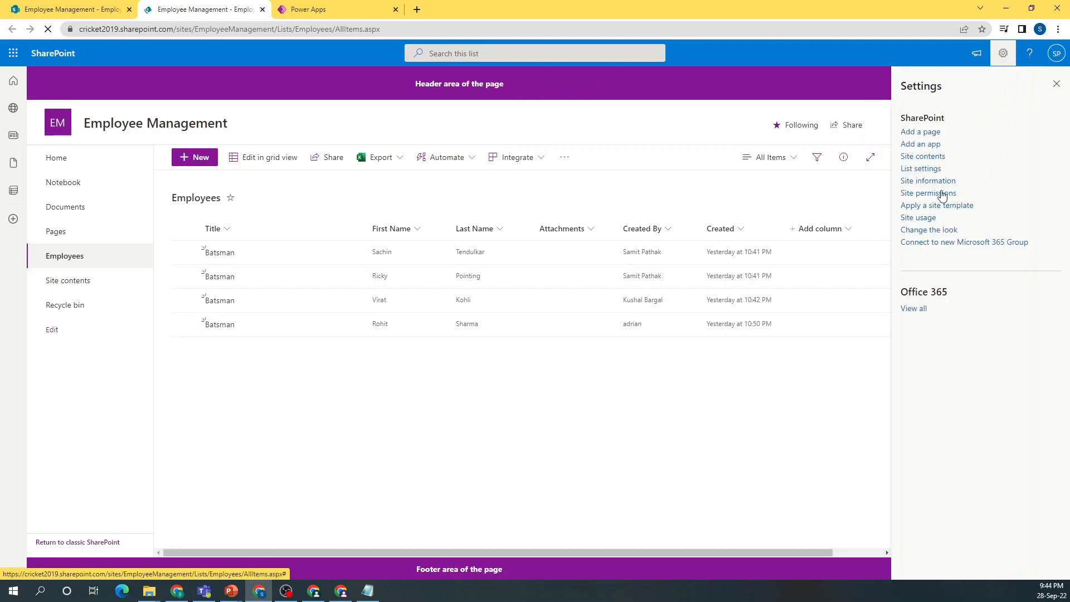
{"action": "left_click", "coordinate": [932, 193]}
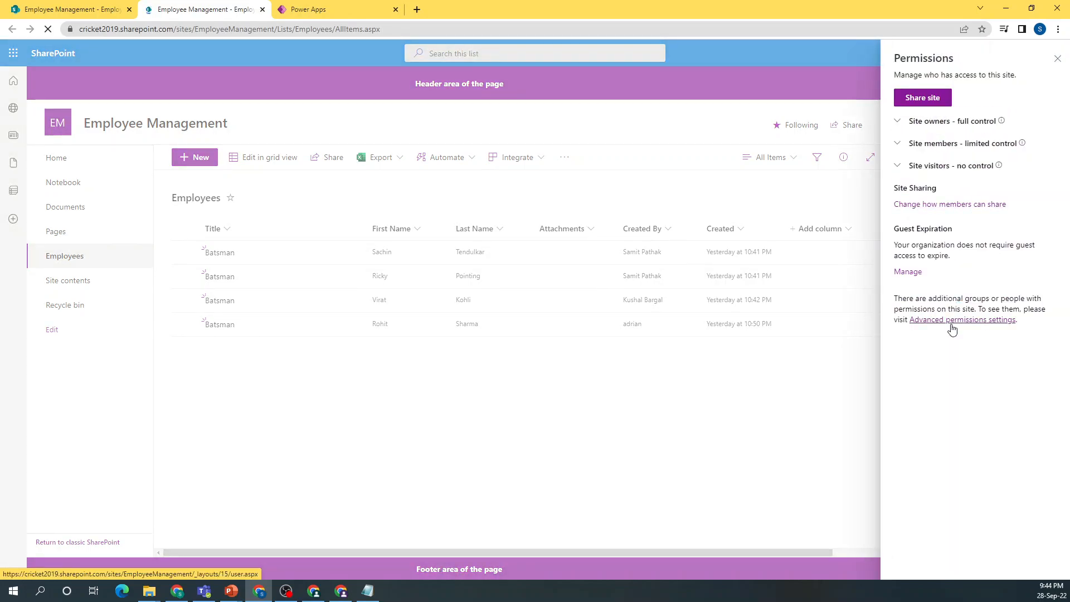
{"action": "left_click", "coordinate": [953, 319]}
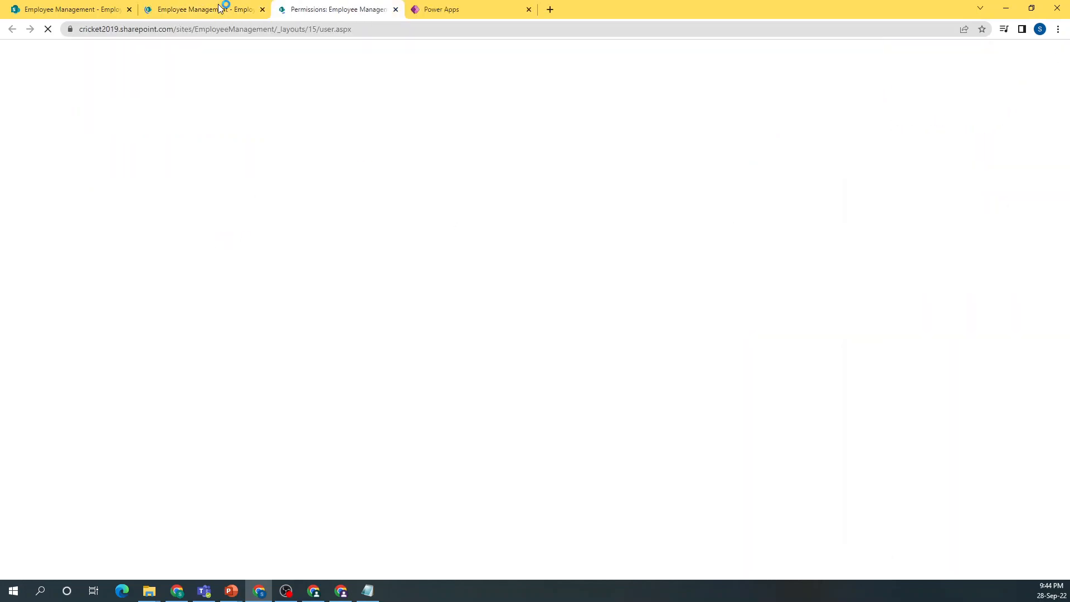
{"action": "left_click", "coordinate": [262, 9]}
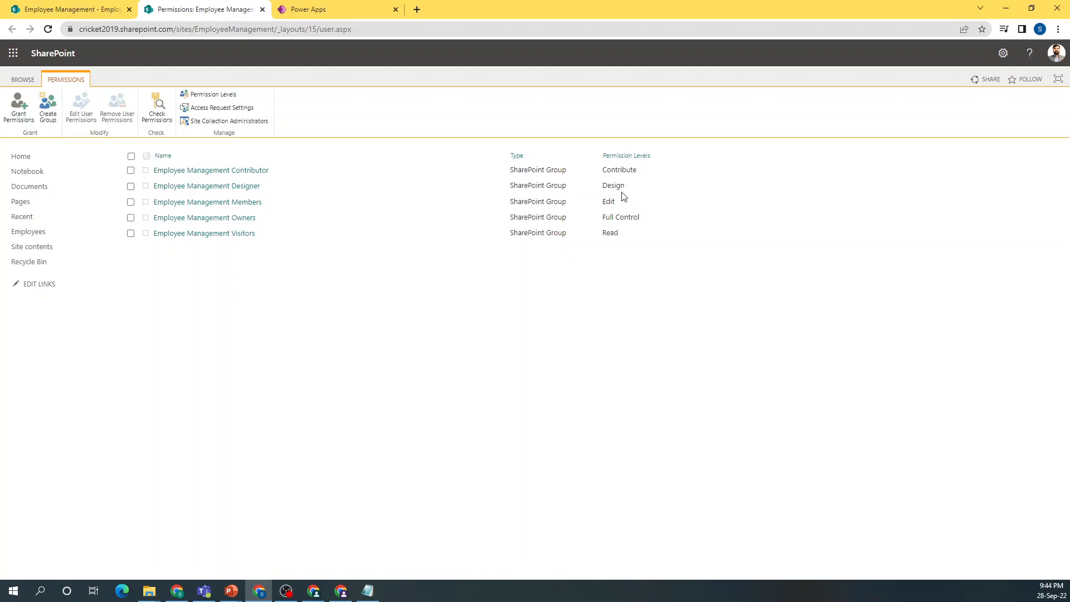
Add the first member to the Employee Management Designer group without sending an email invitation.
{"action": "left_click", "coordinate": [241, 188]}
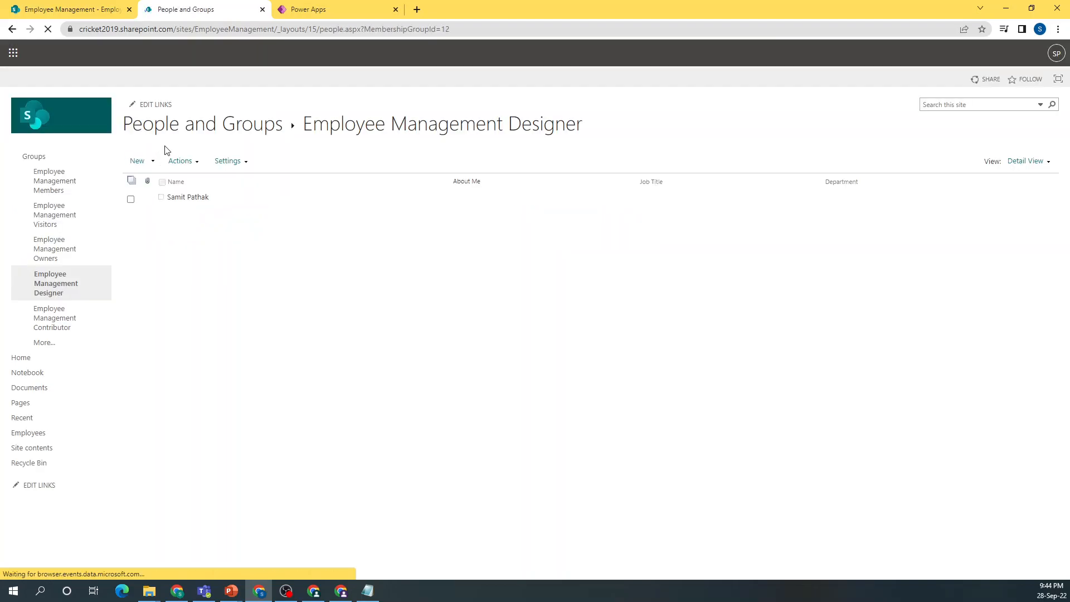
{"action": "left_click", "coordinate": [153, 162]}
{"action": "left_click", "coordinate": [177, 185]}
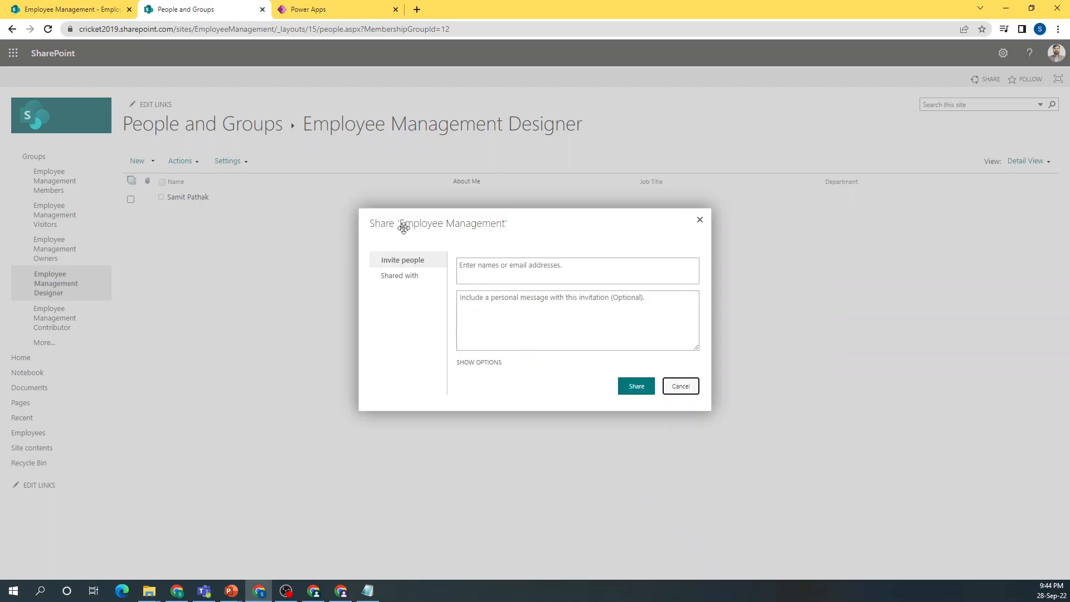
{"action": "left_click", "coordinate": [478, 265]}
{"action": "type", "text": "adrian"}
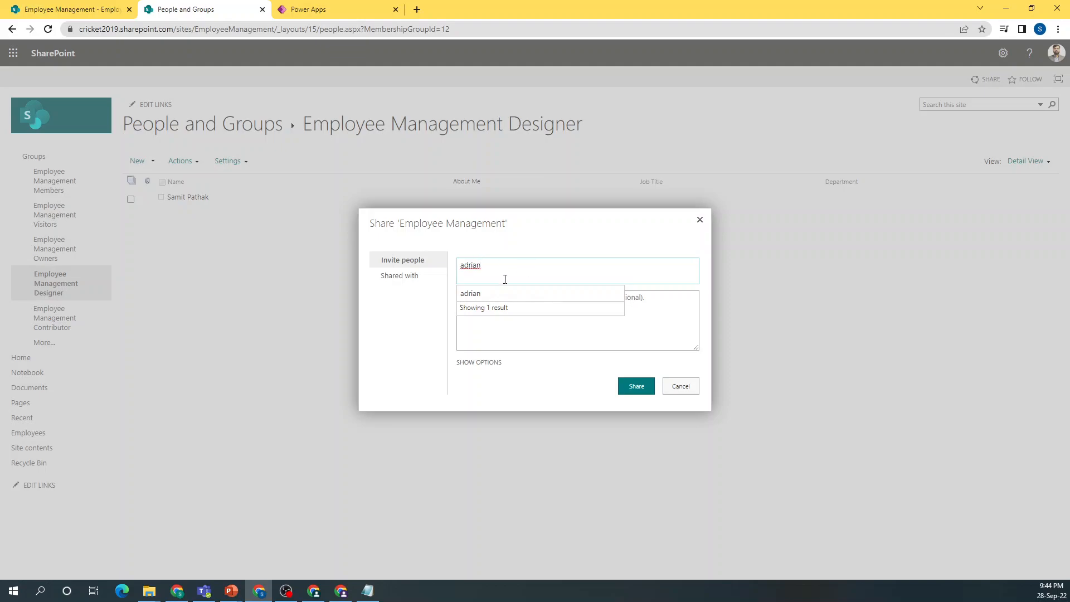
{"action": "left_click", "coordinate": [490, 293]}
{"action": "left_click", "coordinate": [490, 362]}
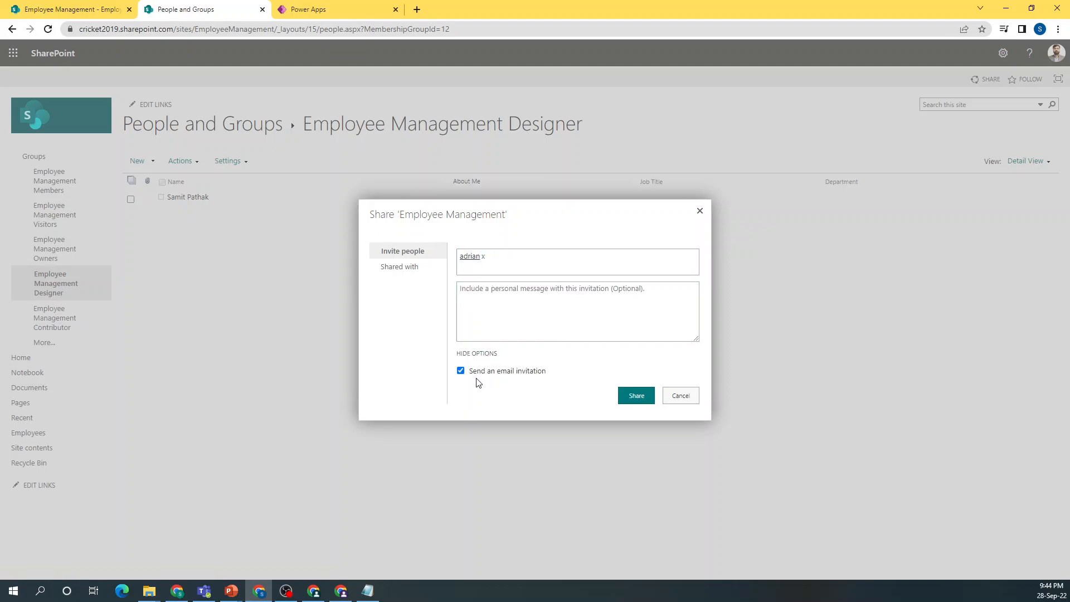
{"action": "left_click", "coordinate": [460, 371]}
{"action": "left_click", "coordinate": [634, 396]}
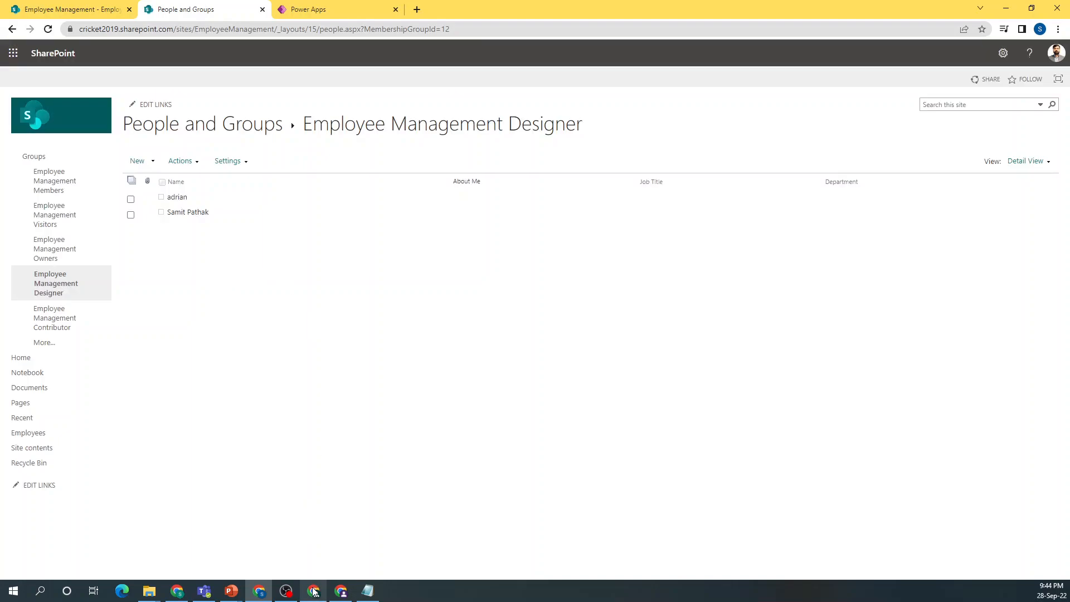
Reload the Employees list in the first member's browser window to check which records the promoted member can see.
{"action": "mouse_move", "coordinate": [314, 589]}
{"action": "left_click", "coordinate": [310, 557]}
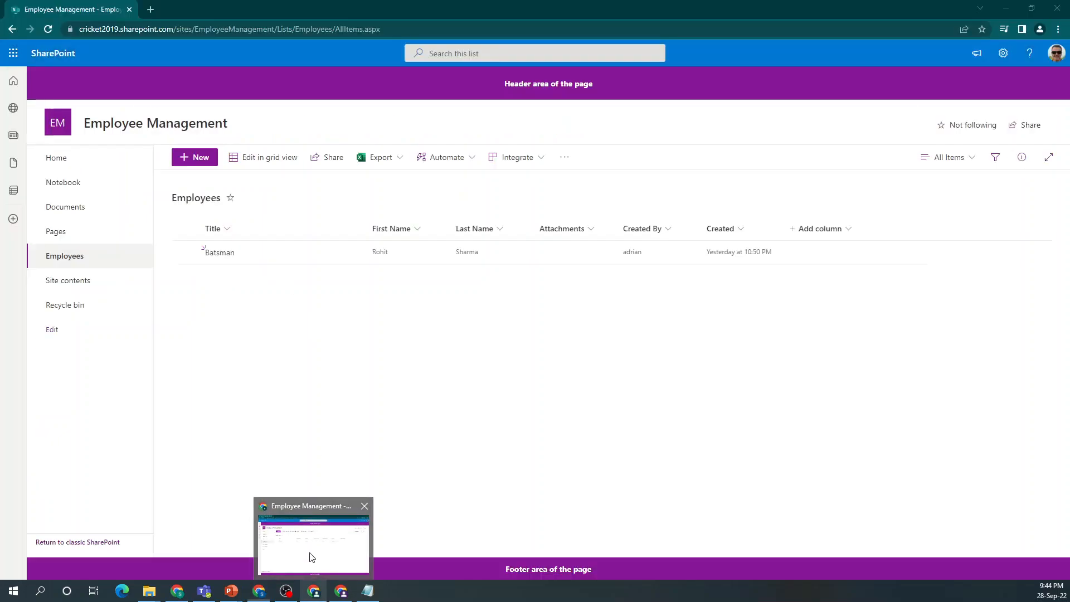
{"action": "left_click", "coordinate": [356, 37]}
{"action": "key", "text": "Return"}
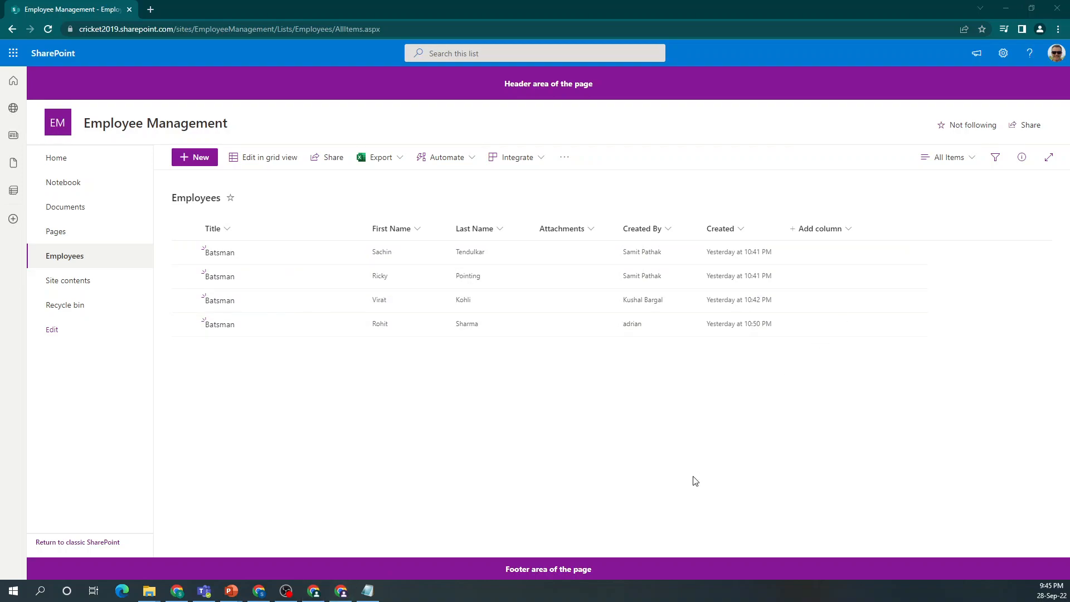
Review Scenario 3 on the PowerPoint slide, then check the promoted member's access to the Employees list settings.
{"action": "key", "text": "alt+Tab"}
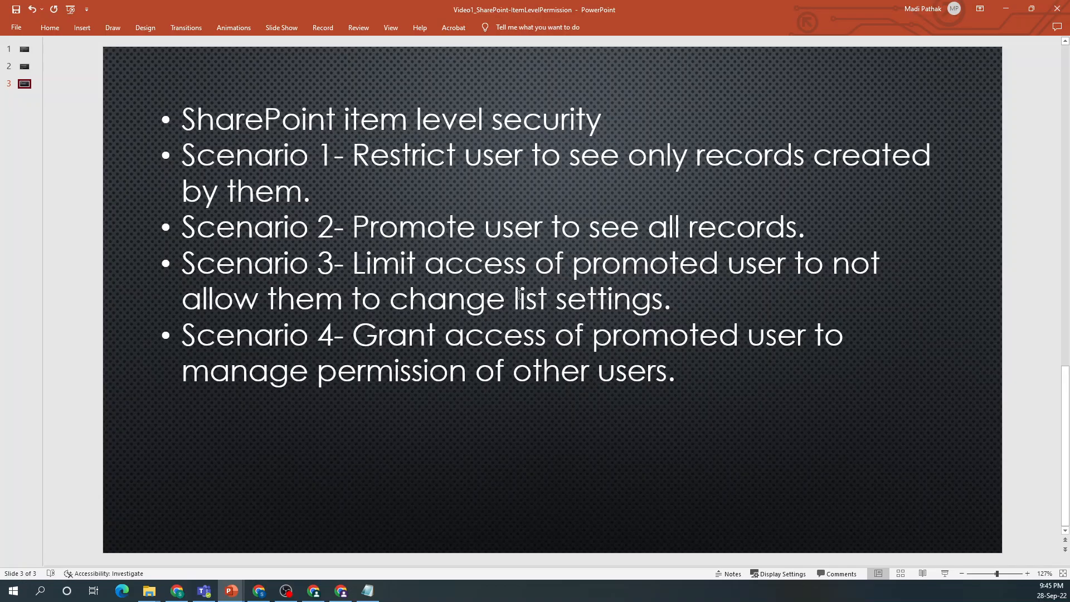
{"action": "key", "text": "alt+Tab"}
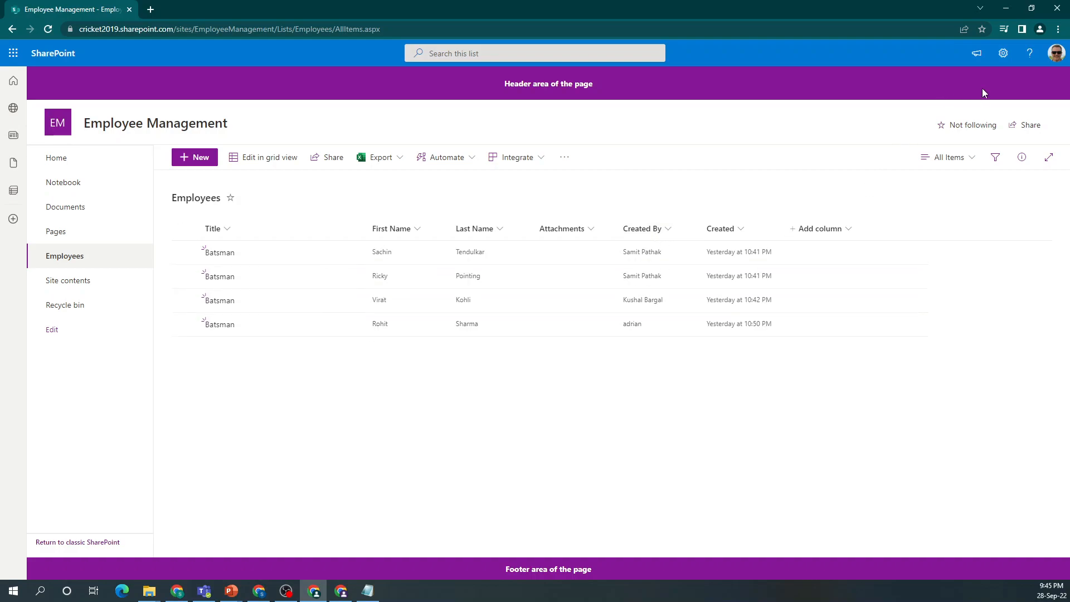
{"action": "left_click", "coordinate": [1003, 53]}
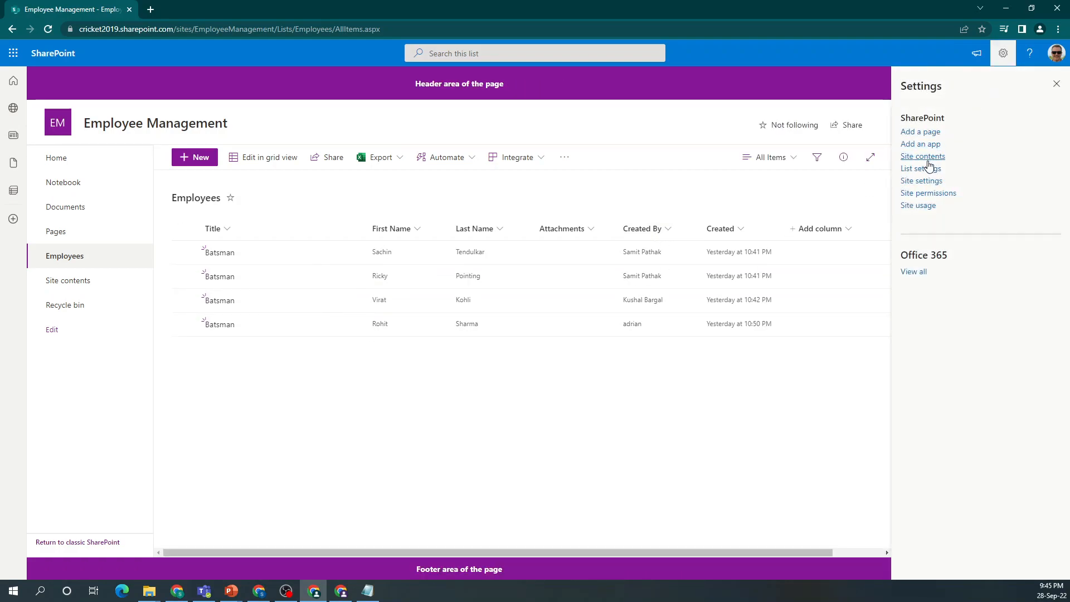
{"action": "left_click", "coordinate": [923, 169]}
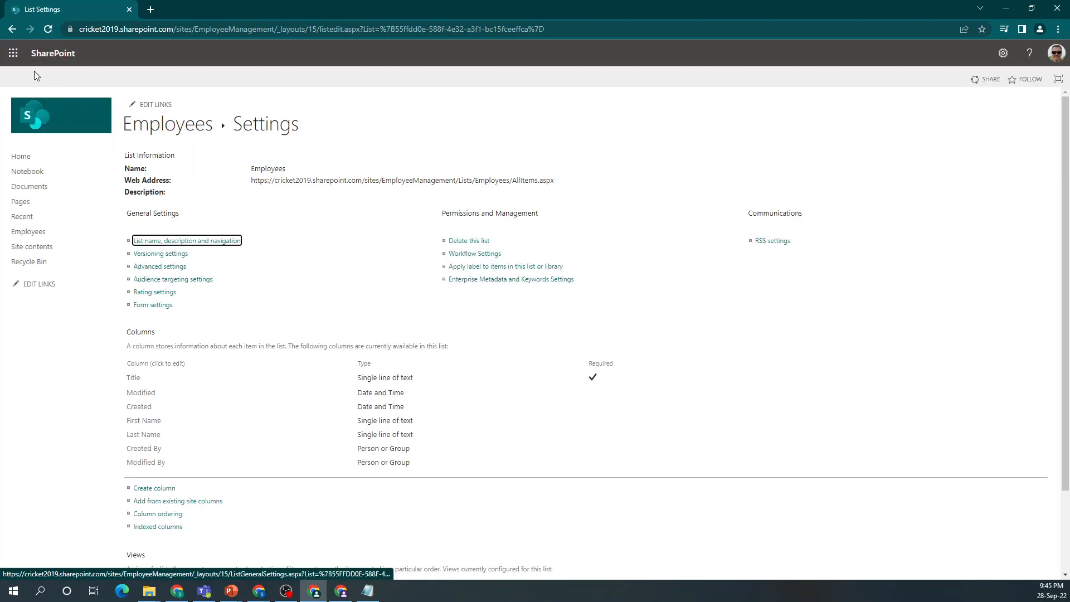
{"action": "left_click", "coordinate": [12, 31]}
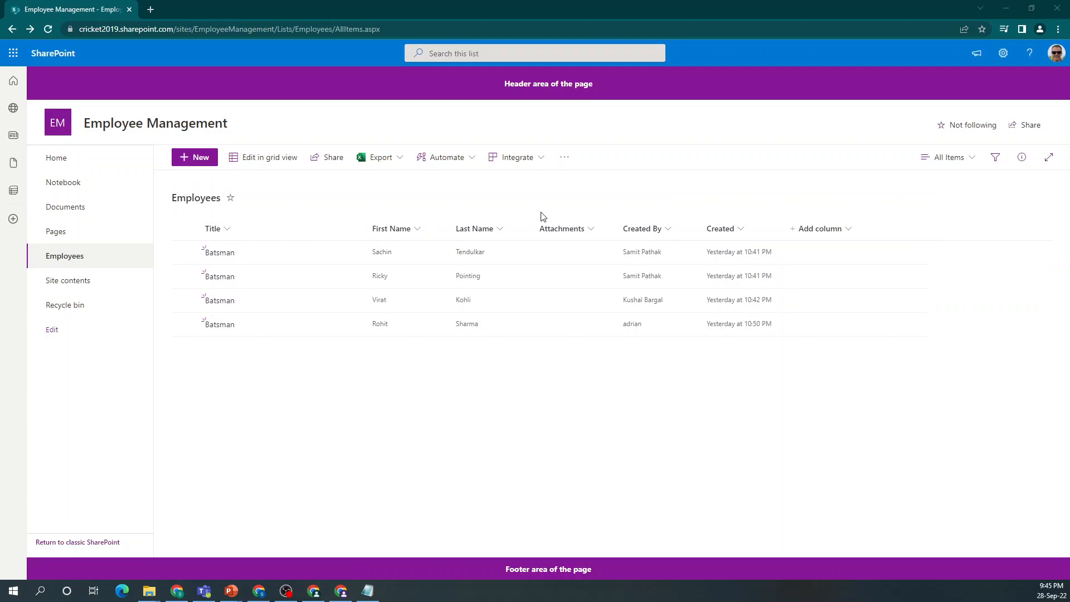
Return to the site owner's browser window, close the group page, and reopen the site's advanced permissions settings from the Employees list.
{"action": "key", "text": "alt+Tab"}
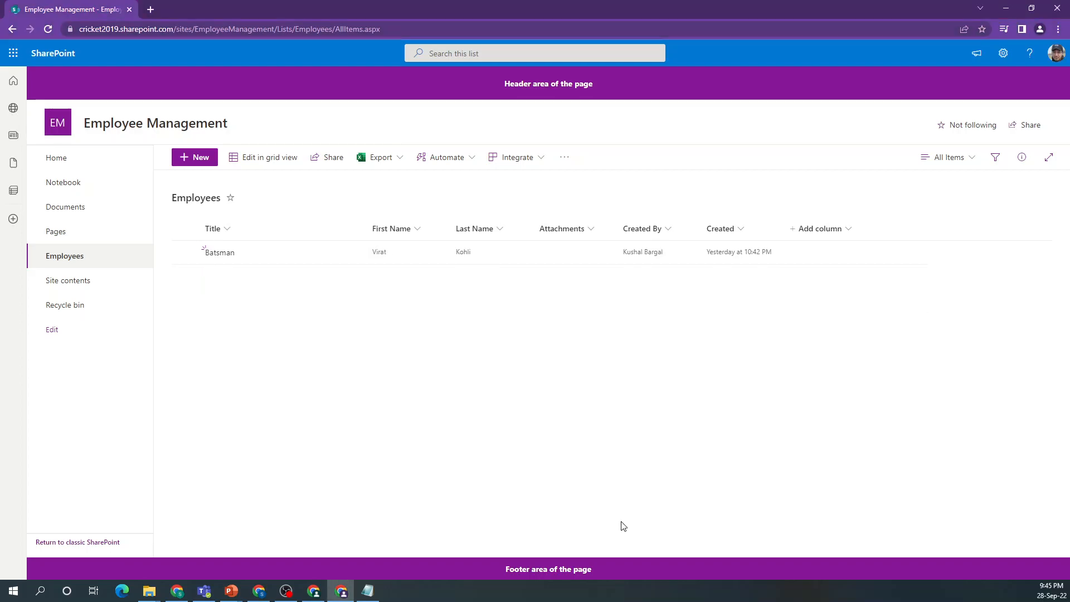
{"action": "mouse_move", "coordinate": [254, 592]}
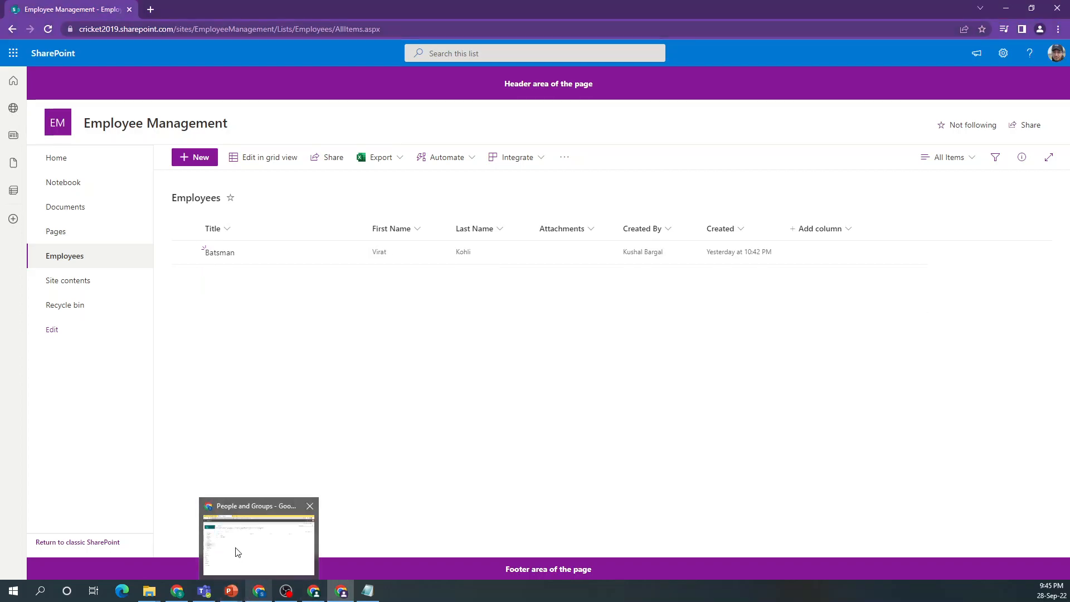
{"action": "left_click", "coordinate": [237, 551]}
{"action": "left_click", "coordinate": [1003, 53]}
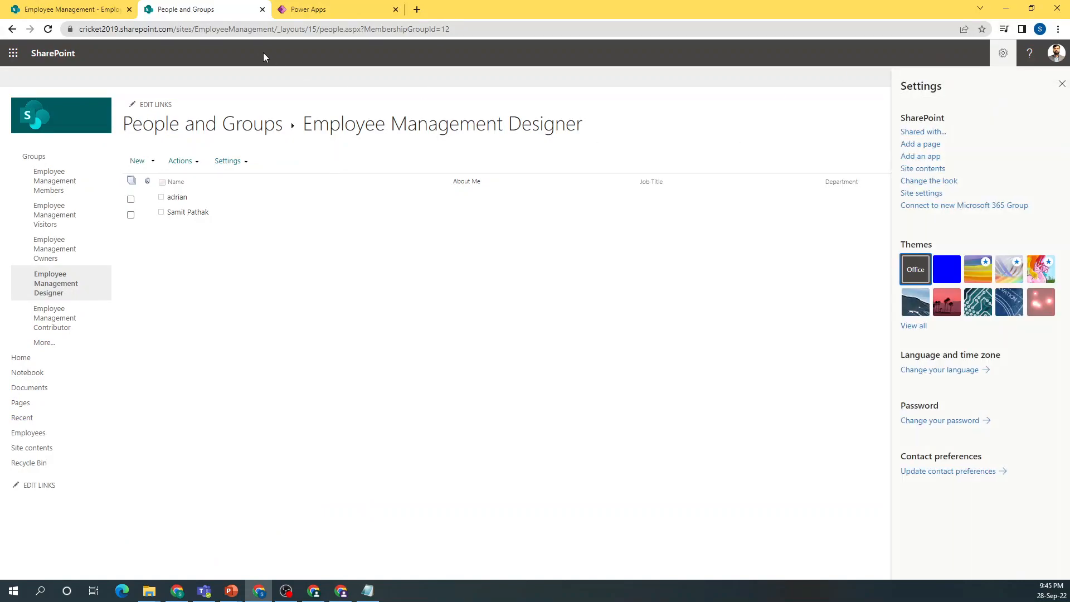
{"action": "left_click", "coordinate": [262, 10]}
{"action": "left_click", "coordinate": [39, 10]}
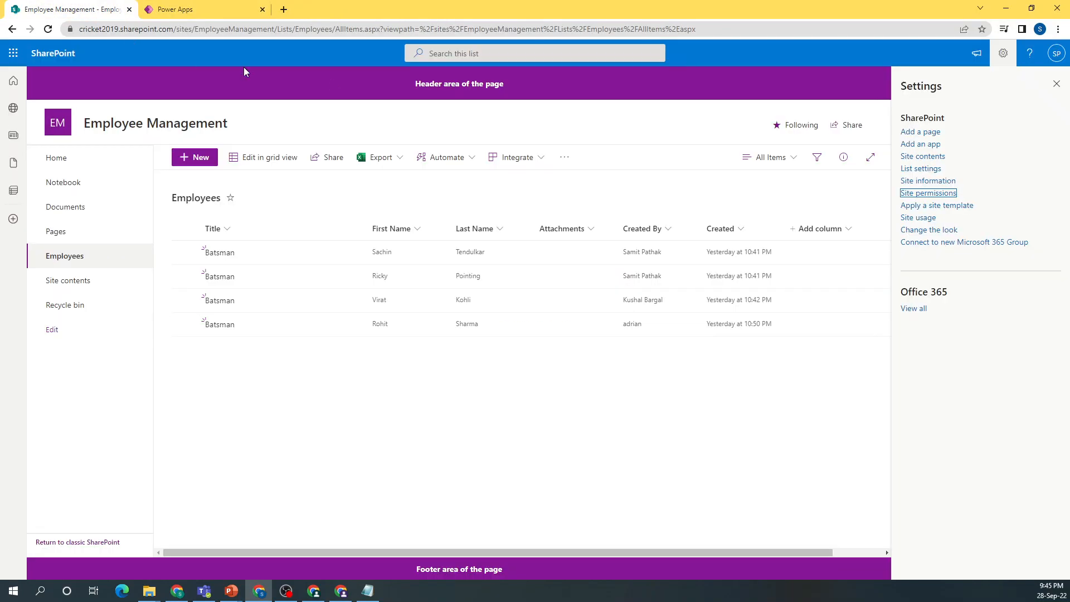
{"action": "left_click", "coordinate": [942, 195]}
{"action": "left_click", "coordinate": [947, 320]}
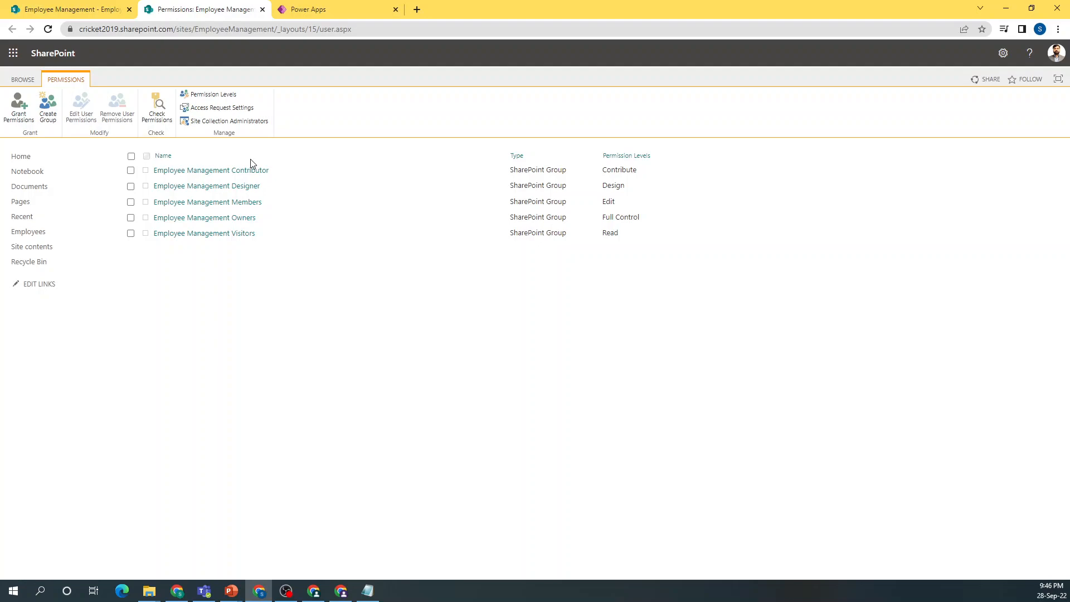
Open the site's permission levels and examine which list permissions the Design level includes.
{"action": "left_click", "coordinate": [212, 96]}
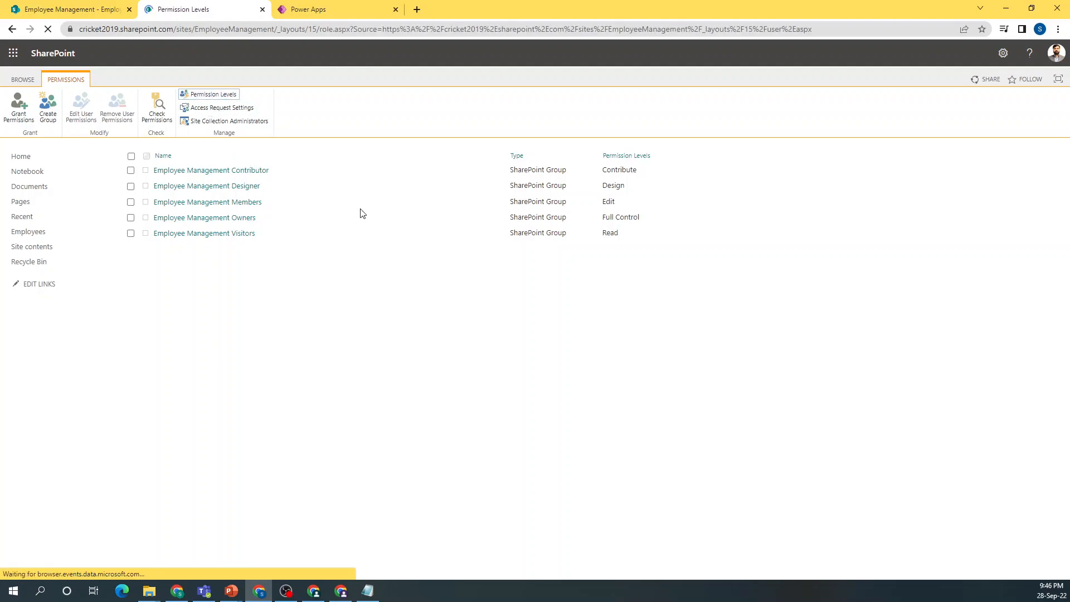
{"action": "left_click", "coordinate": [159, 219]}
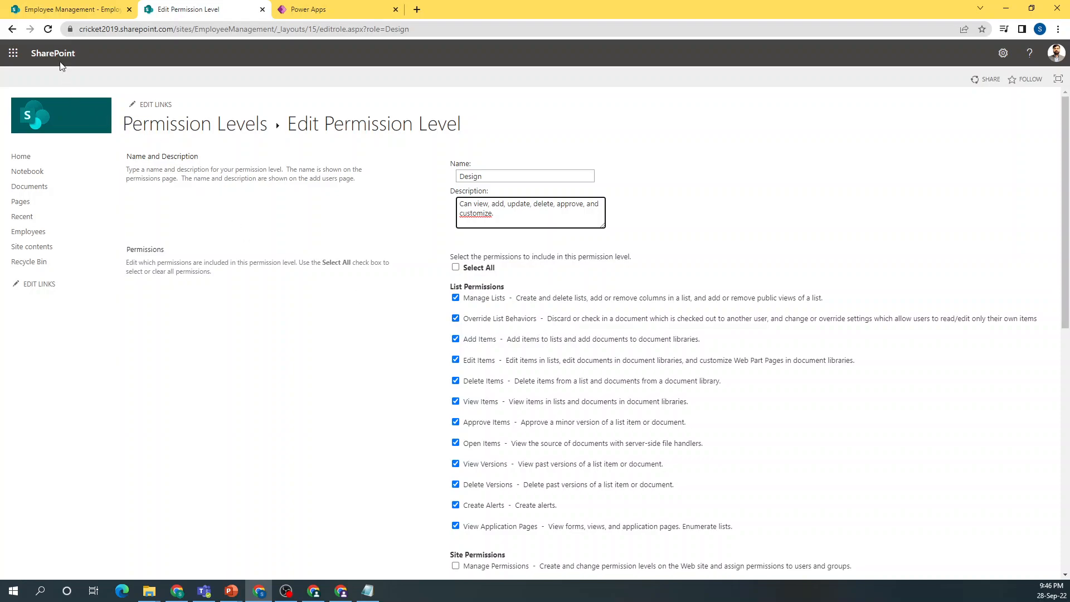
{"action": "left_click", "coordinate": [12, 29]}
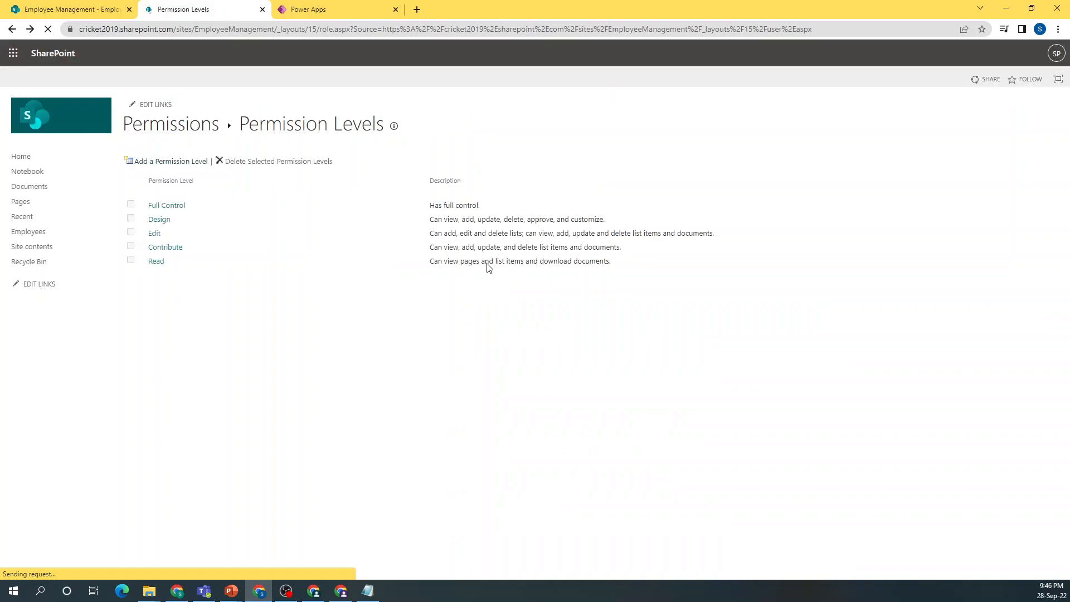
Copy the Contribute permission level as "Contribute(Super User)", include Override List Behaviors, and create it.
{"action": "left_click", "coordinate": [169, 252]}
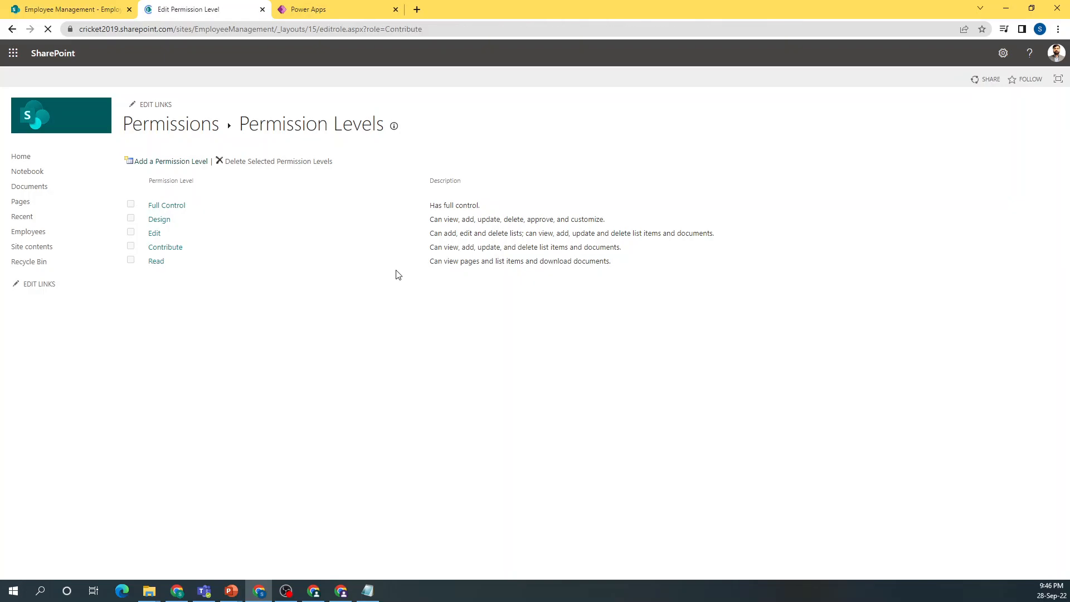
{"action": "scroll", "coordinate": [802, 345], "scroll_direction": "down", "scroll_amount": 9}
{"action": "left_click", "coordinate": [899, 528]}
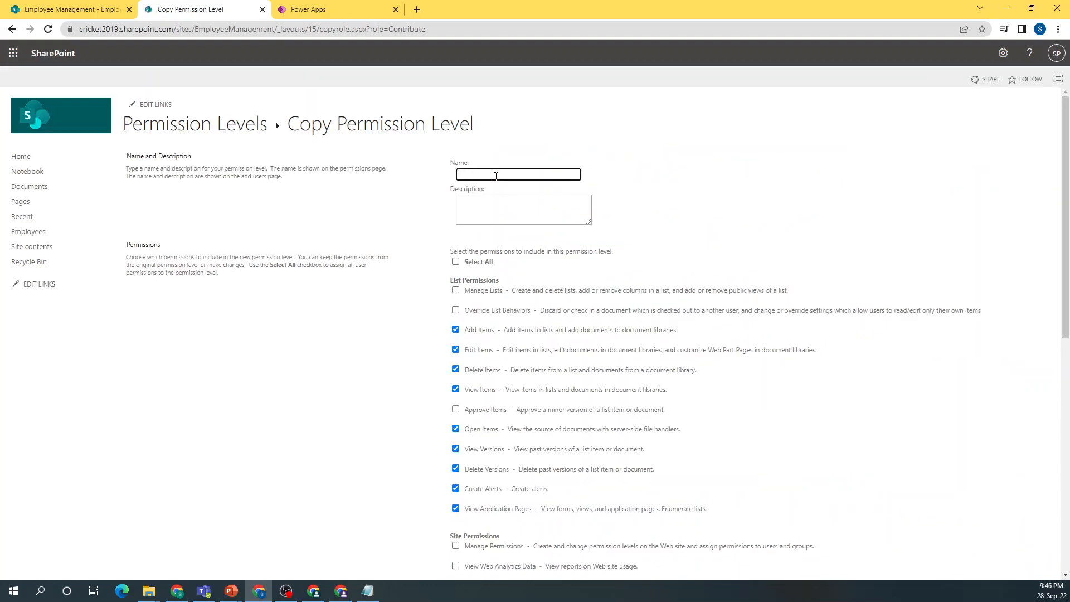
{"action": "left_click", "coordinate": [532, 198]}
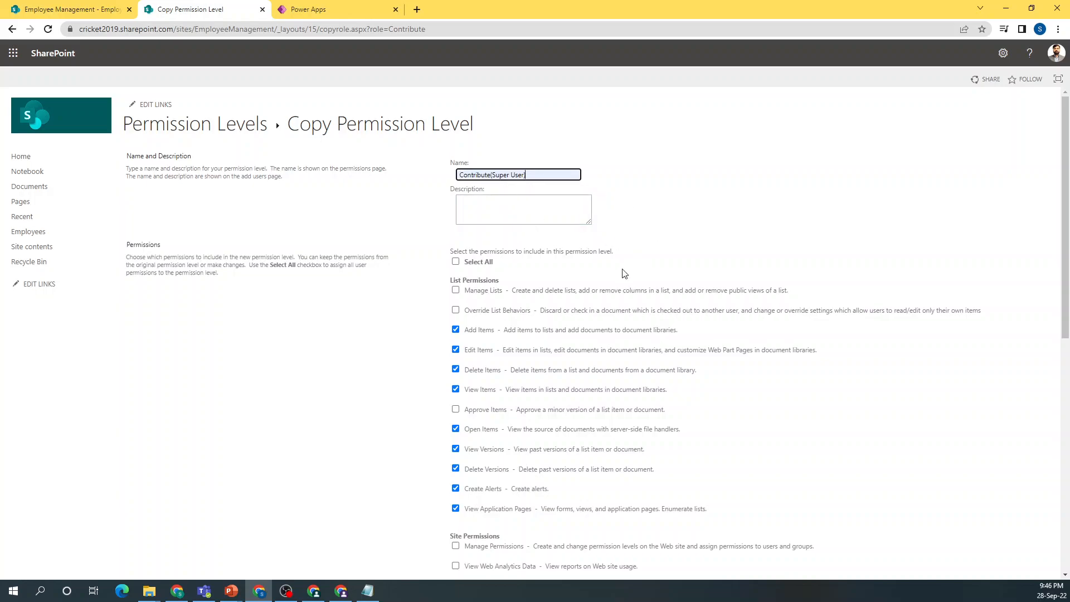
{"action": "left_click", "coordinate": [456, 311]}
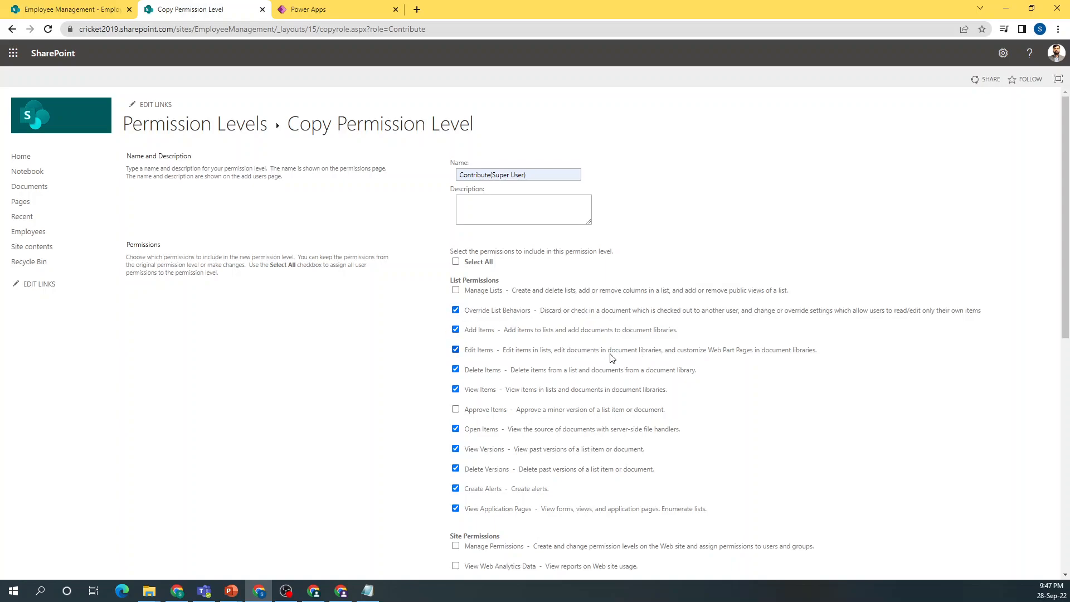
{"action": "scroll", "coordinate": [625, 360], "scroll_direction": "down", "scroll_amount": 8}
{"action": "left_click", "coordinate": [985, 527]}
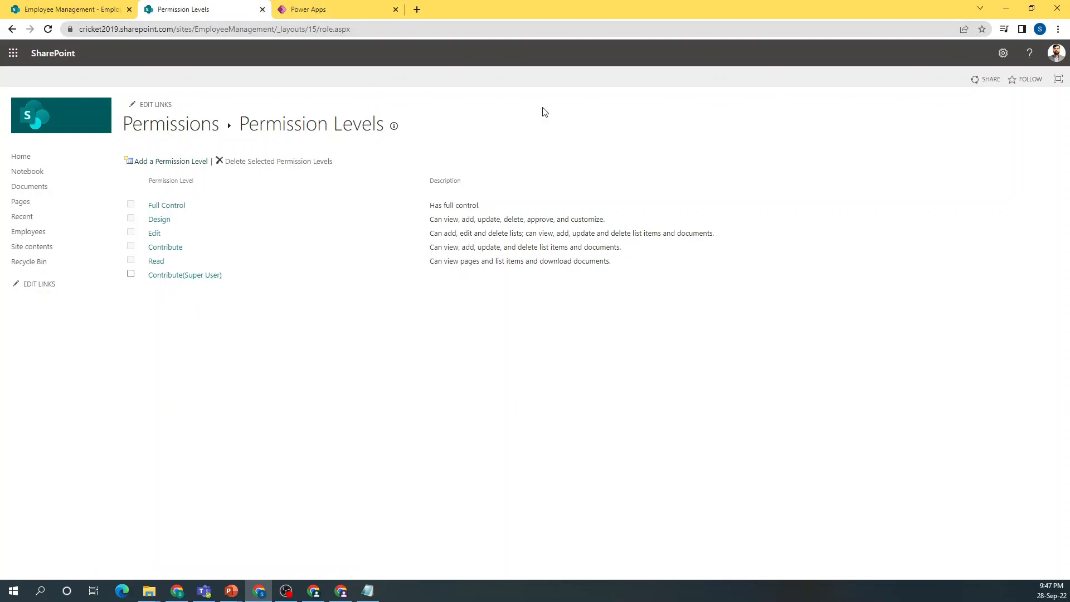
Create a site permissions group named "Employee Management Contributor Super User" and give it the Contribute(Super User) permission level.
{"action": "left_click", "coordinate": [1003, 53]}
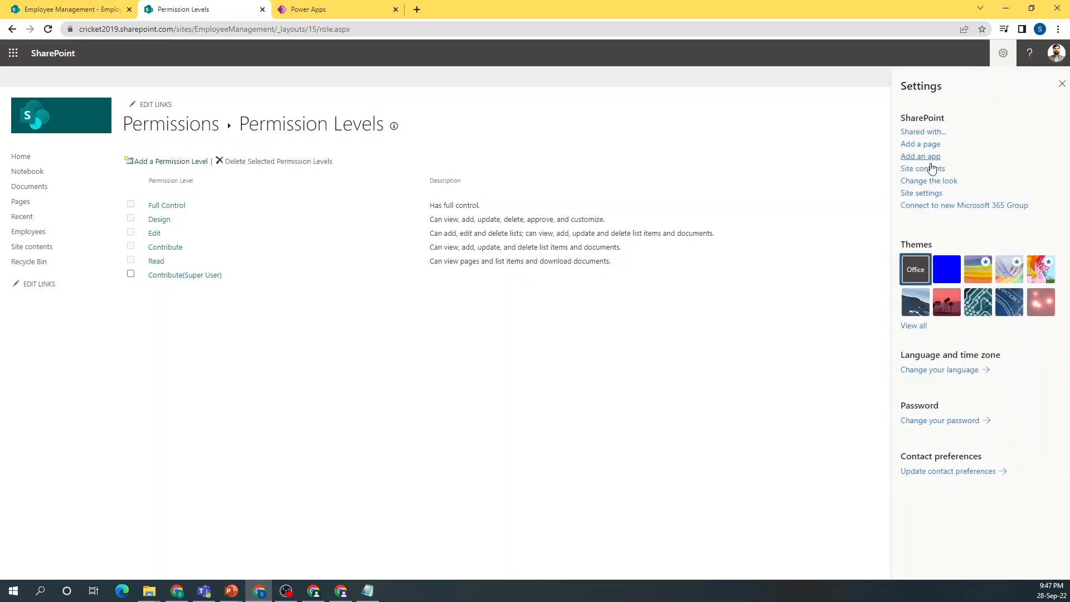
{"action": "left_click", "coordinate": [926, 193]}
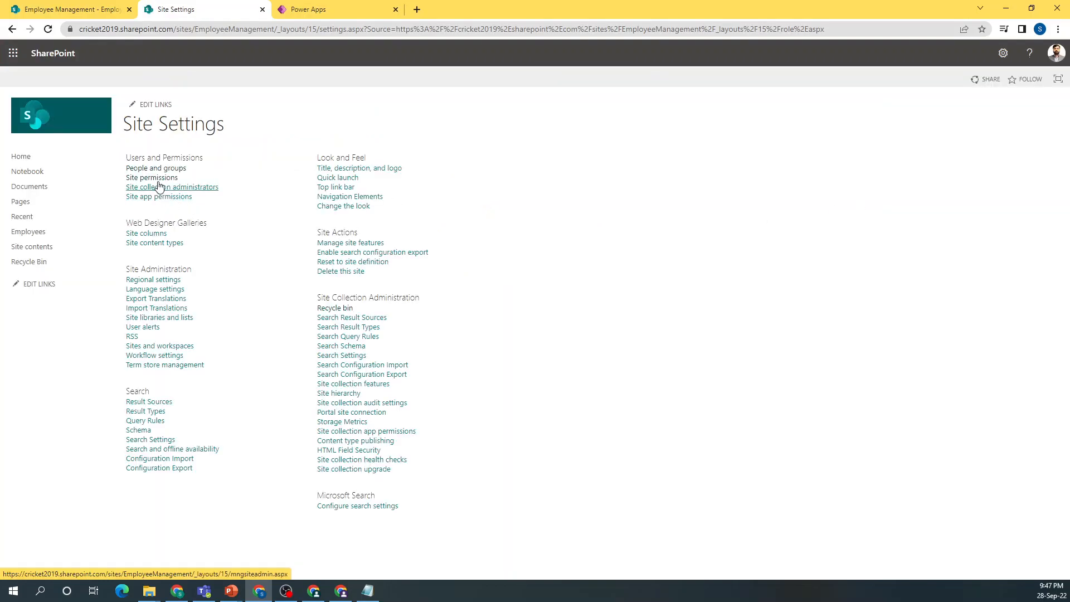
{"action": "left_click", "coordinate": [168, 179]}
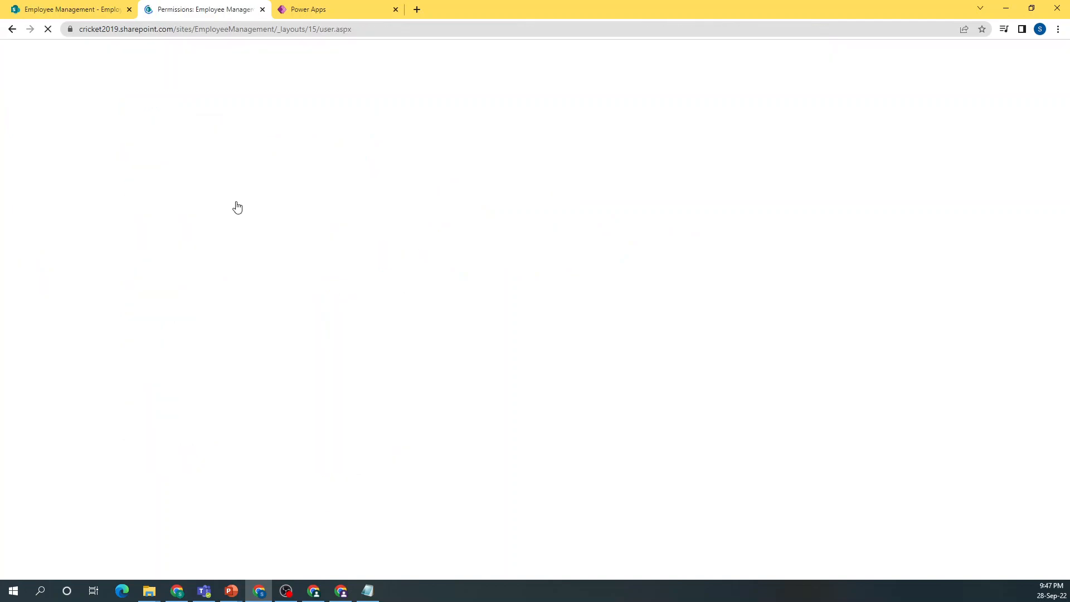
{"action": "left_click", "coordinate": [47, 122]}
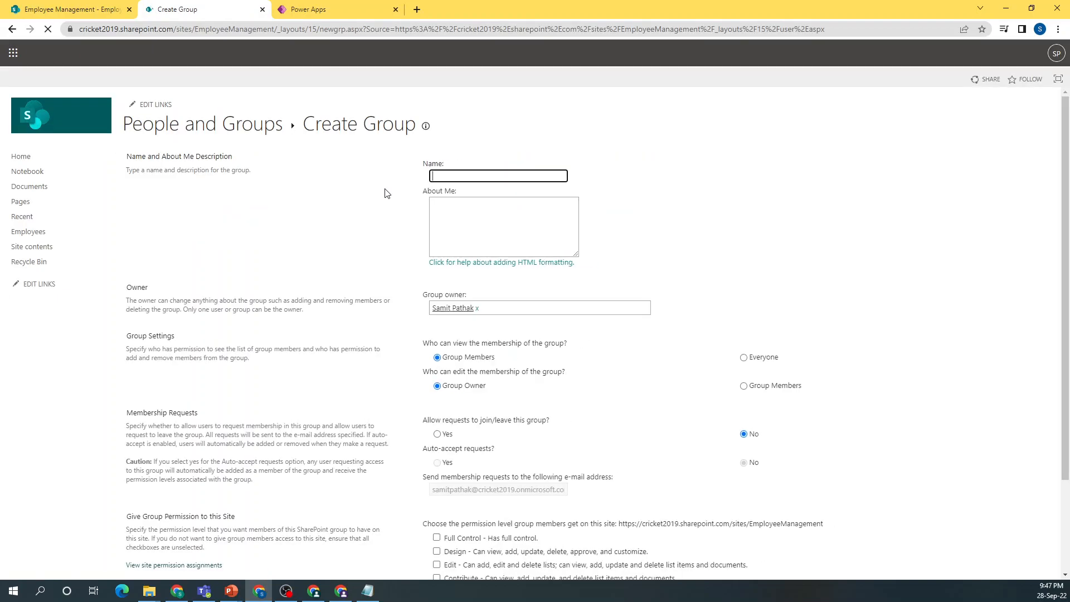
{"action": "left_click", "coordinate": [498, 176]}
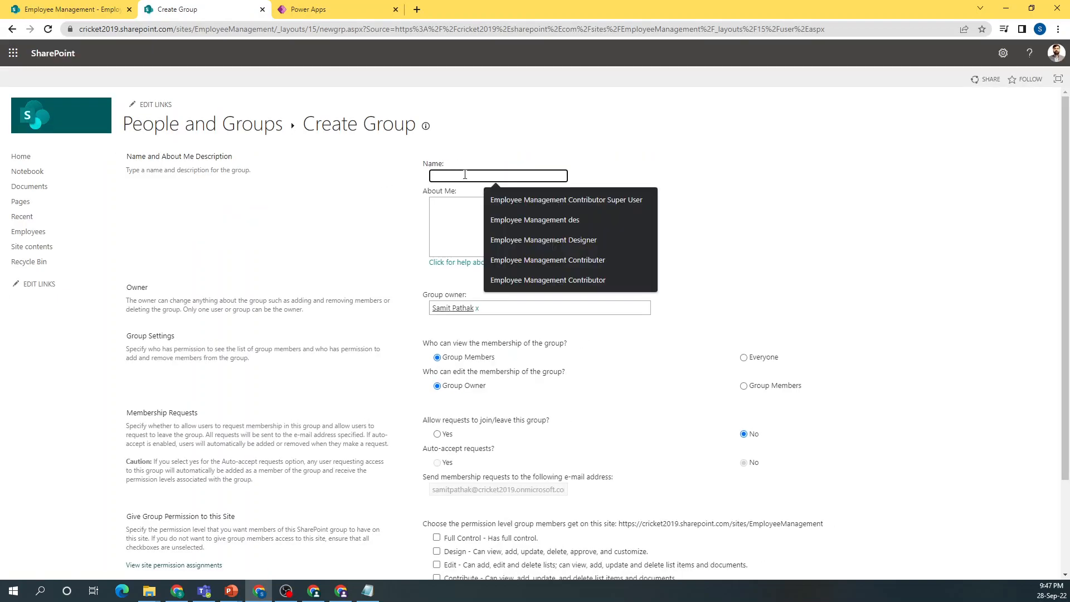
{"action": "left_click", "coordinate": [574, 200]}
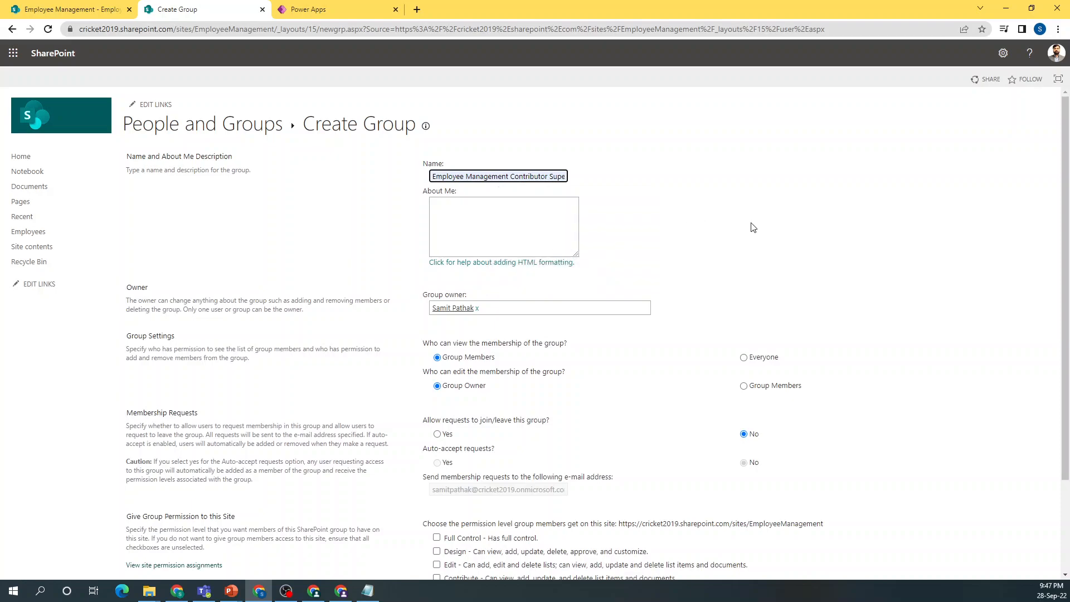
{"action": "scroll", "coordinate": [663, 343], "scroll_direction": "down", "scroll_amount": 3}
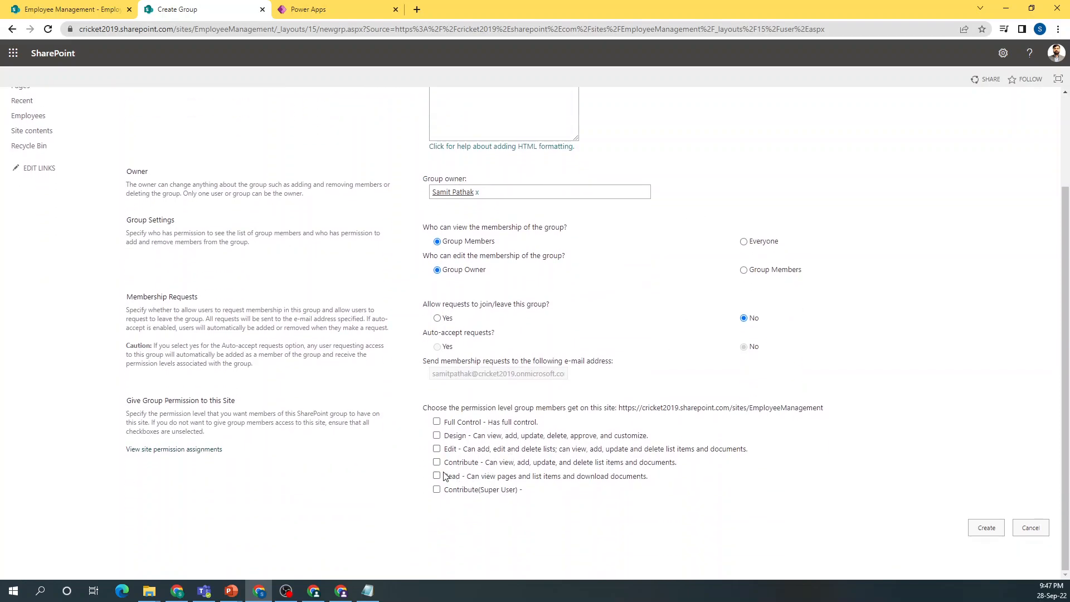
{"action": "left_click", "coordinate": [437, 490]}
{"action": "left_click", "coordinate": [983, 537]}
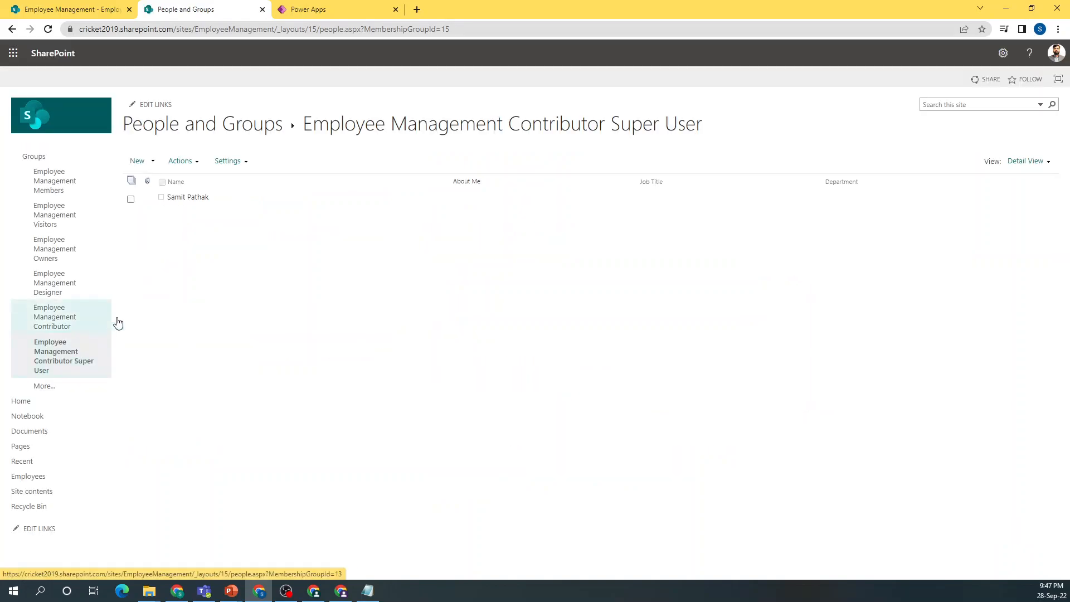
Add the promoted member to the Employee Management Contributor Super User group, adjusting the sharing options before sharing.
{"action": "left_click", "coordinate": [151, 163]}
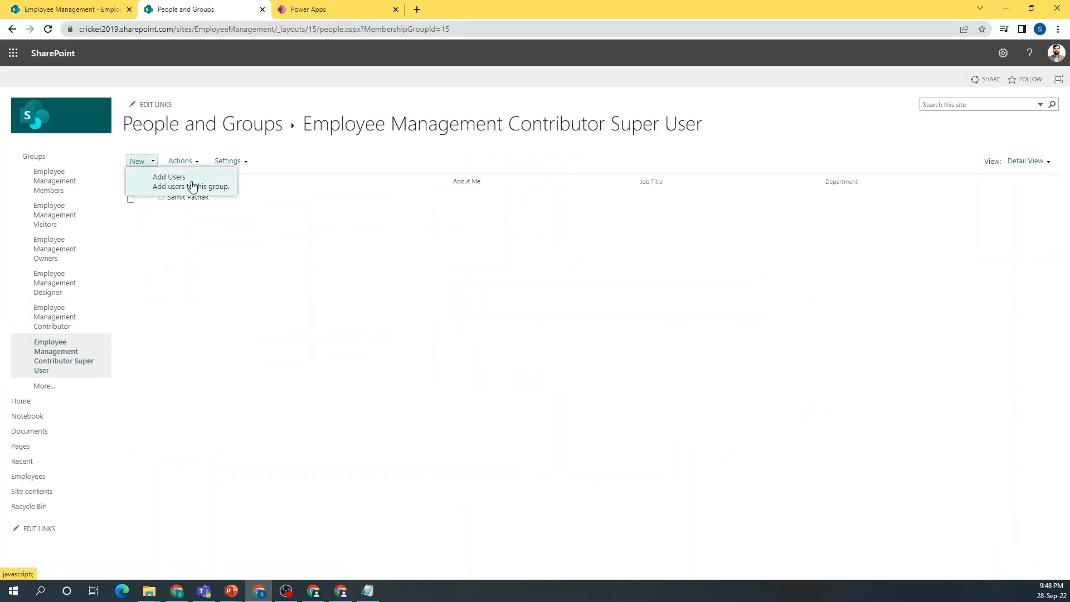
{"action": "left_click", "coordinate": [193, 184]}
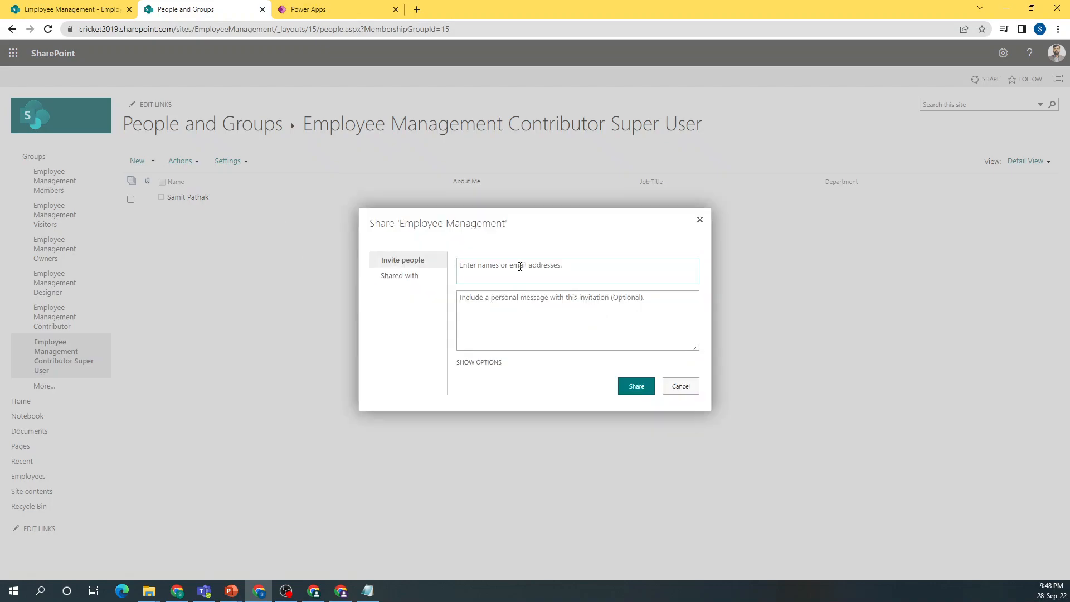
{"action": "type", "text": "adrian"}
{"action": "left_click", "coordinate": [484, 294]}
{"action": "left_click", "coordinate": [478, 362]}
{"action": "left_click", "coordinate": [460, 371]}
{"action": "left_click", "coordinate": [634, 399]}
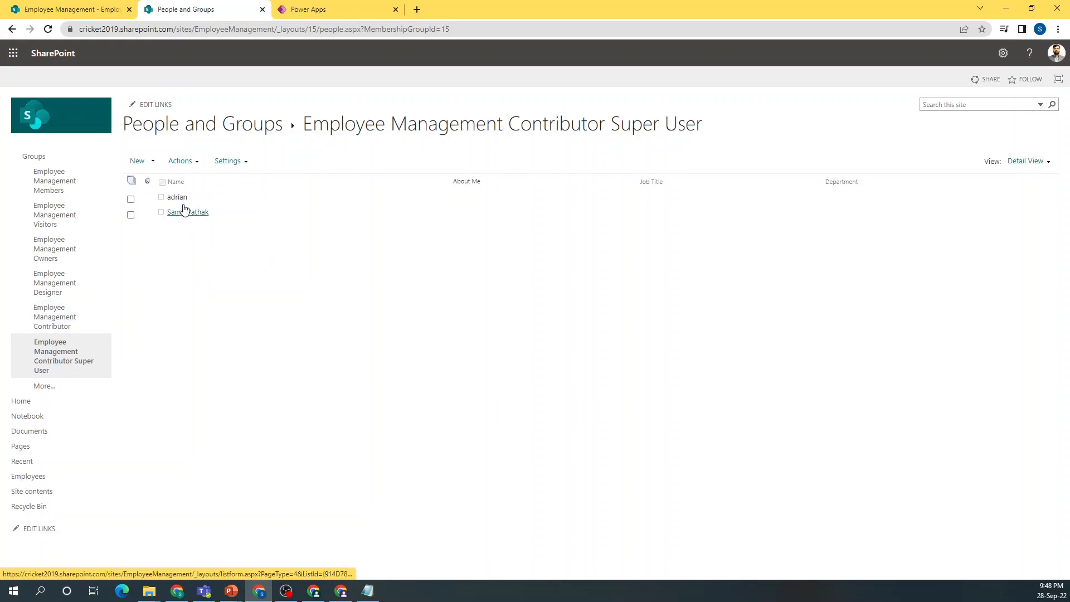
Remove the promoted member from the Employee Management Designer group and confirm the removal.
{"action": "left_click", "coordinate": [65, 325]}
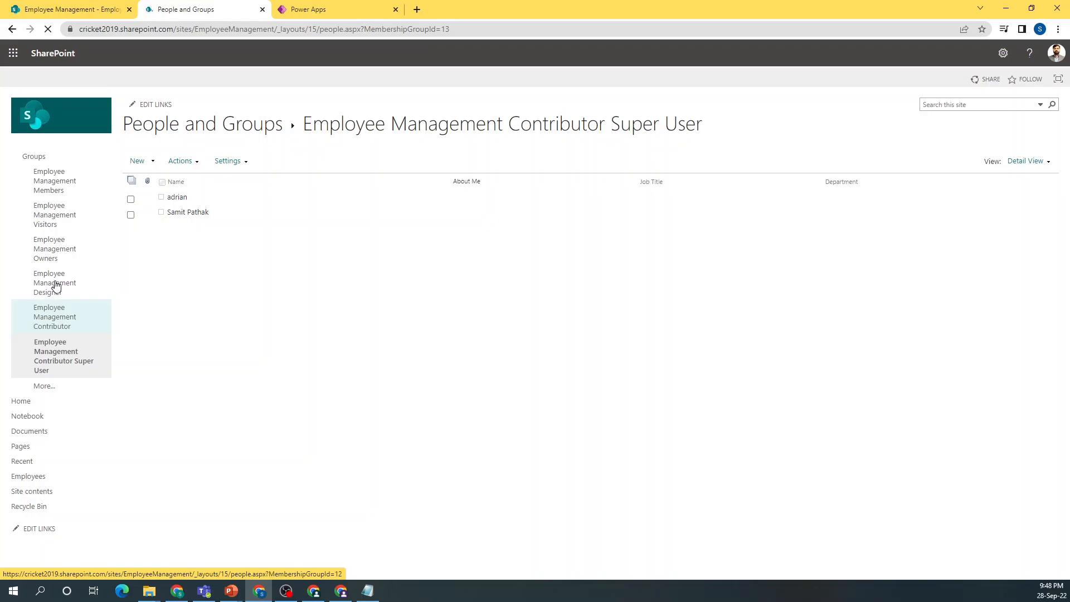
{"action": "left_click", "coordinate": [56, 286]}
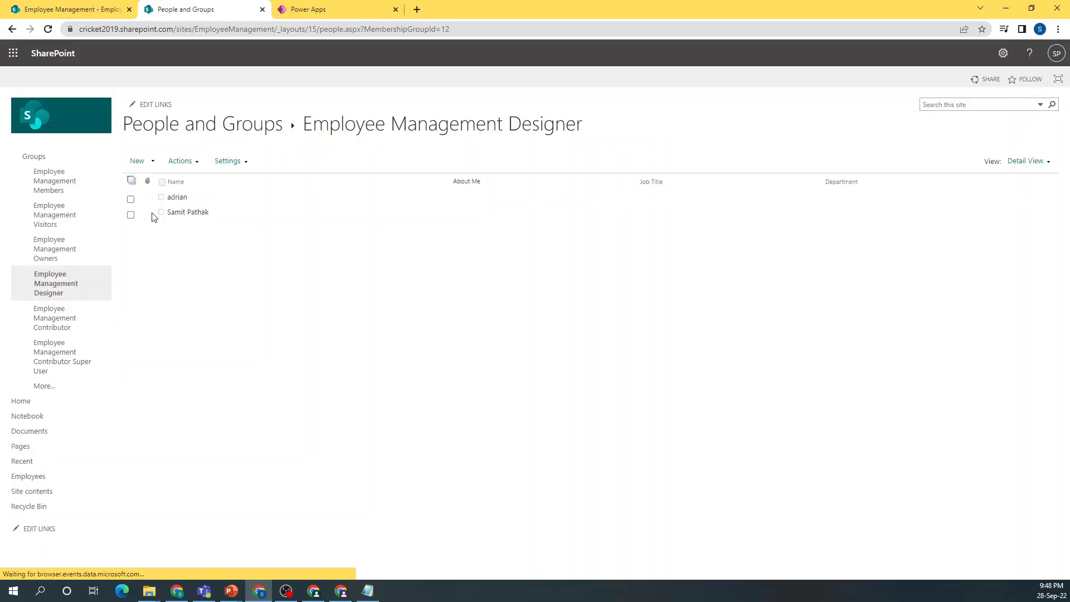
{"action": "left_click", "coordinate": [131, 199]}
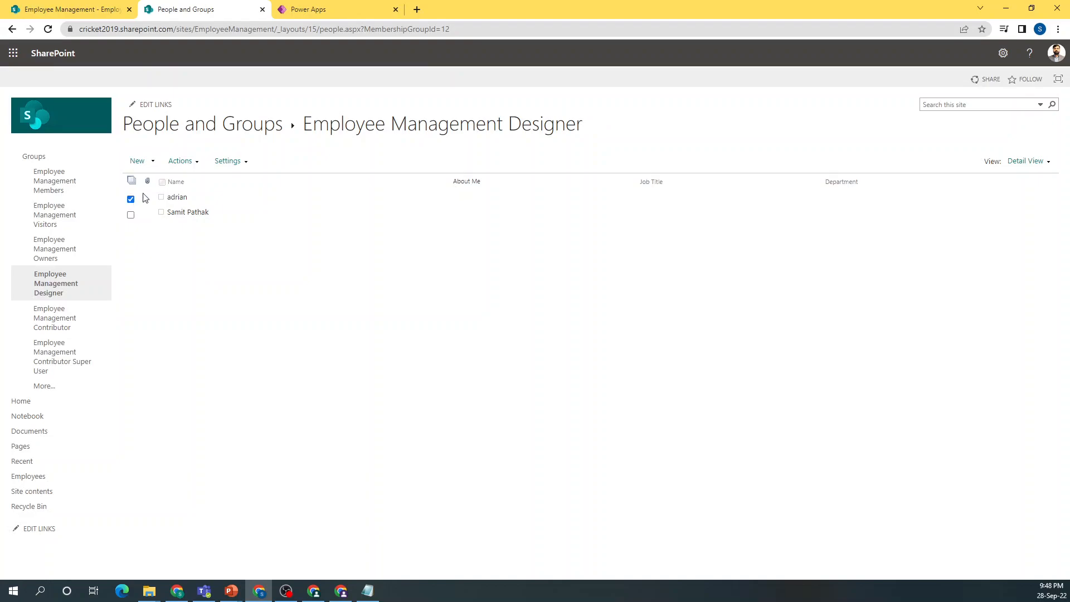
{"action": "left_click", "coordinate": [185, 162]}
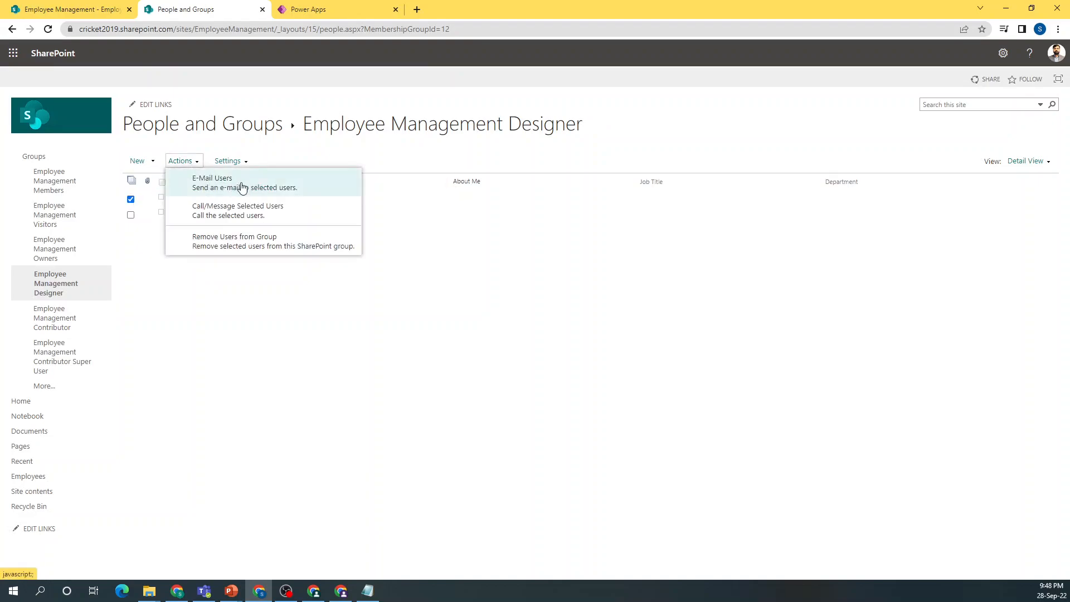
{"action": "left_click", "coordinate": [234, 244]}
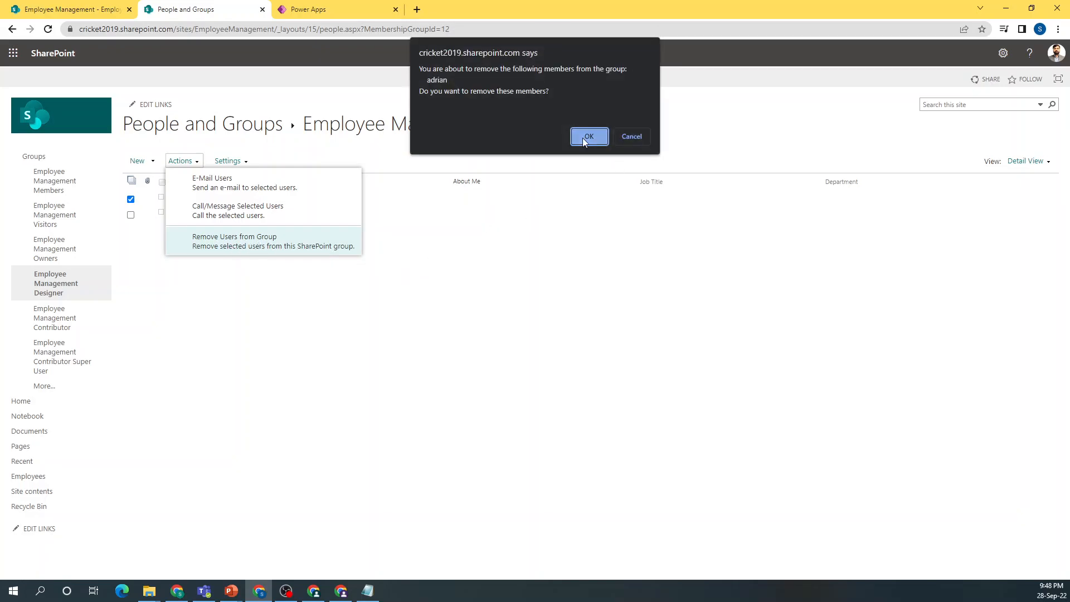
{"action": "left_click", "coordinate": [589, 136]}
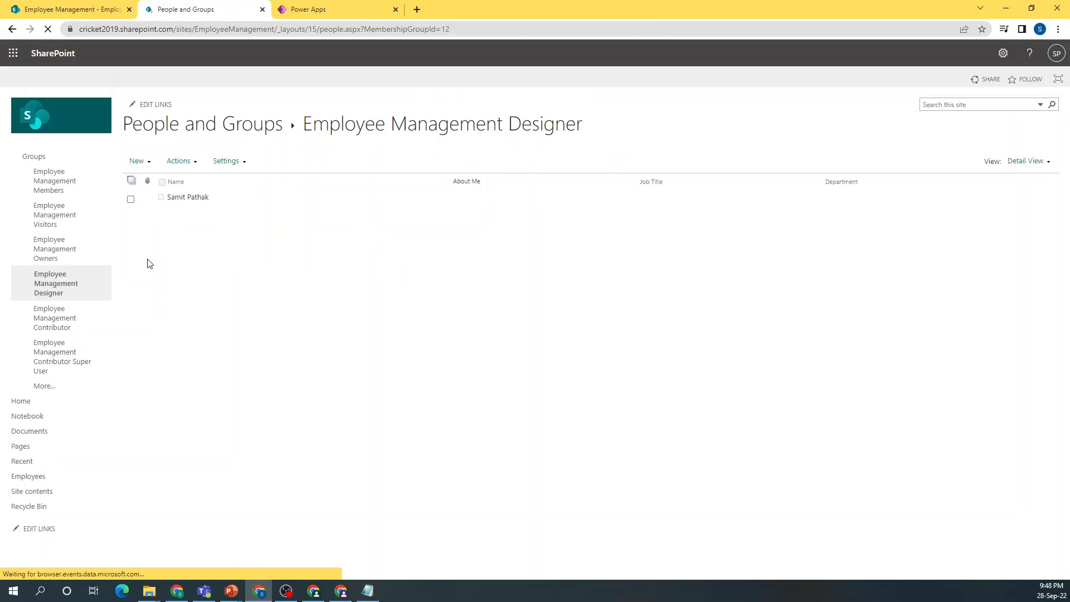
Remove the promoted member from the Employee Management Members group, then check the membership of the Contributor Super User group.
{"action": "left_click", "coordinate": [69, 253]}
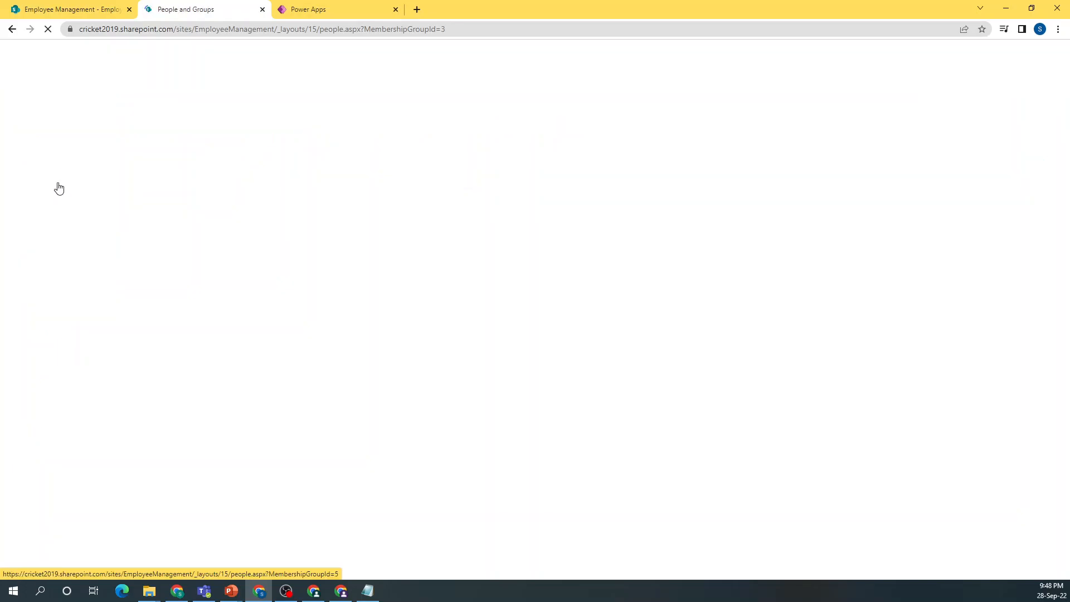
{"action": "left_click", "coordinate": [59, 188]}
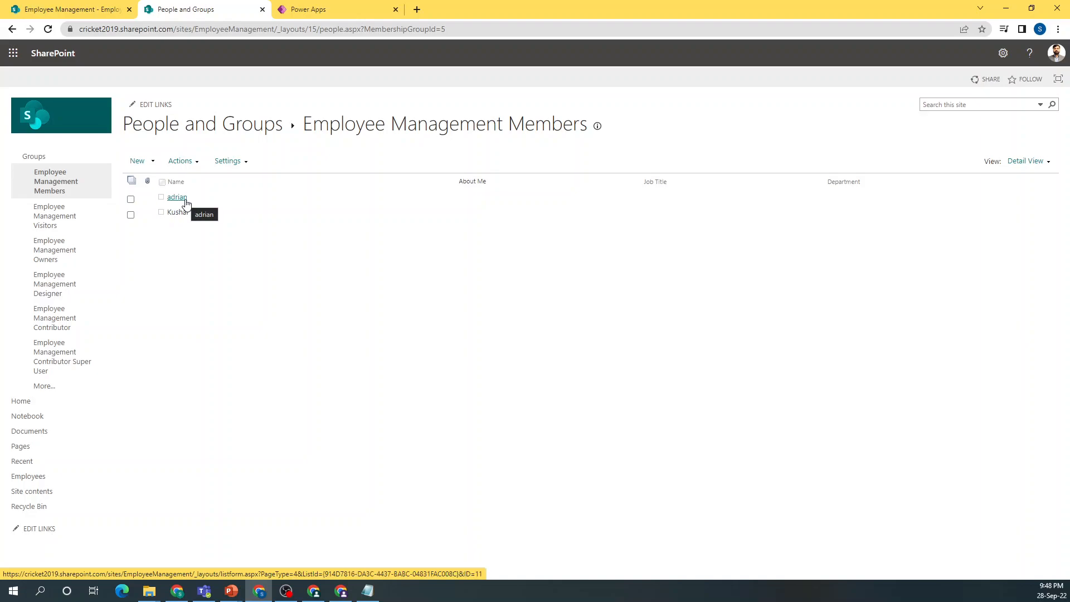
{"action": "left_click", "coordinate": [131, 199]}
{"action": "left_click", "coordinate": [181, 161]}
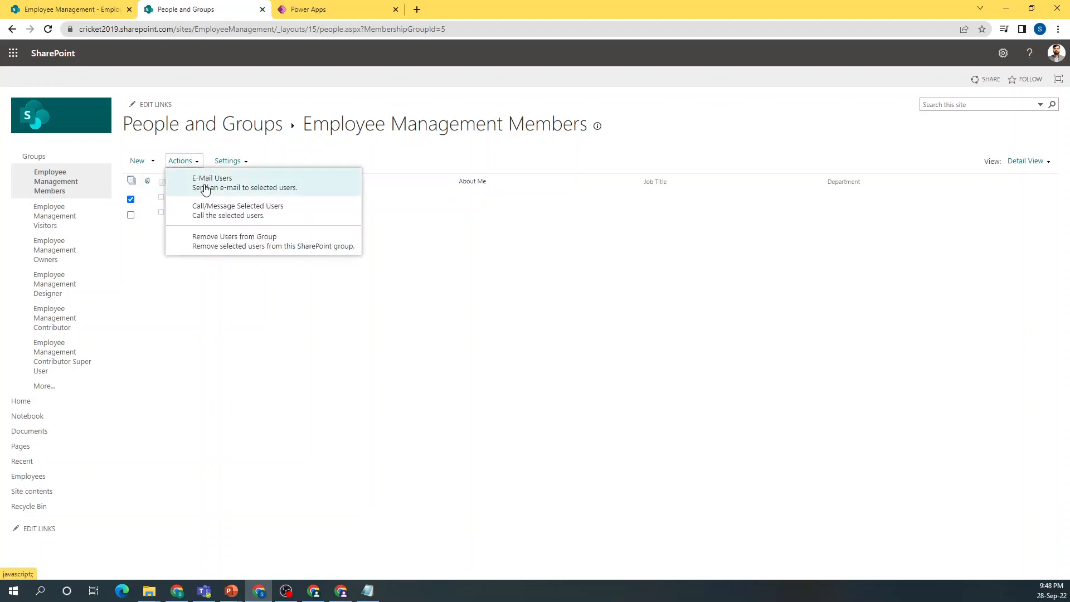
{"action": "left_click", "coordinate": [223, 243]}
{"action": "left_click", "coordinate": [582, 138]}
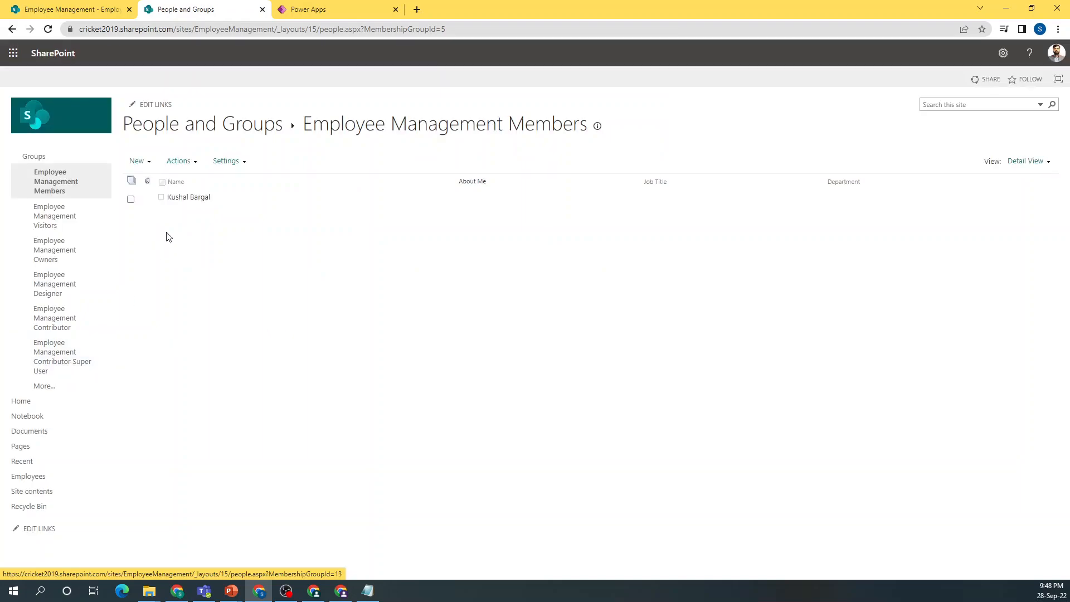
{"action": "left_click", "coordinate": [72, 360]}
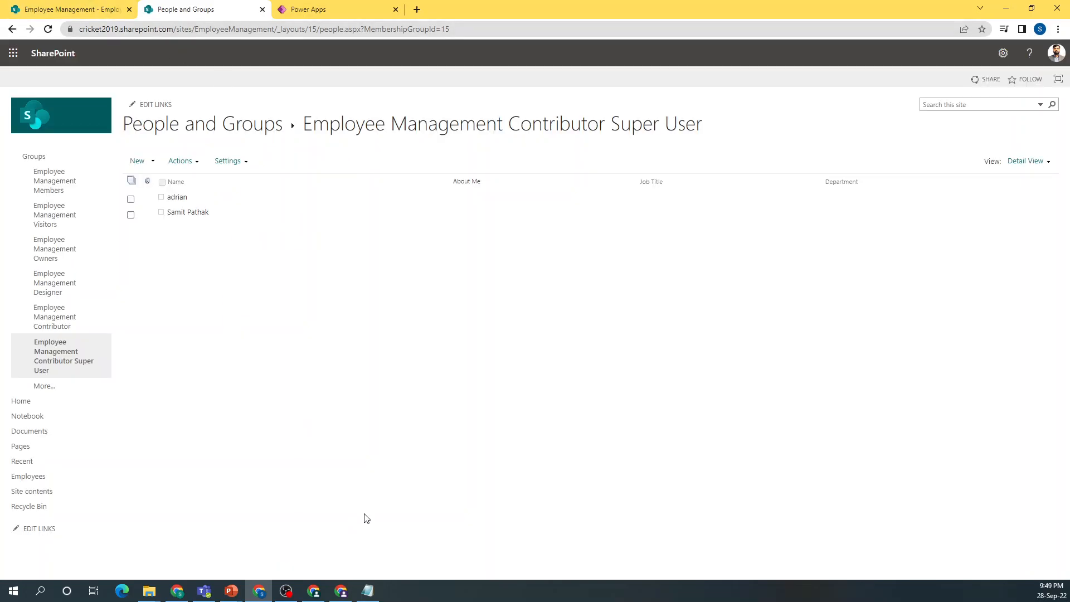
In the promoted member's browser window, reload the Employees list and check the member's access to its list settings.
{"action": "mouse_move", "coordinate": [316, 593]}
{"action": "left_click", "coordinate": [305, 559]}
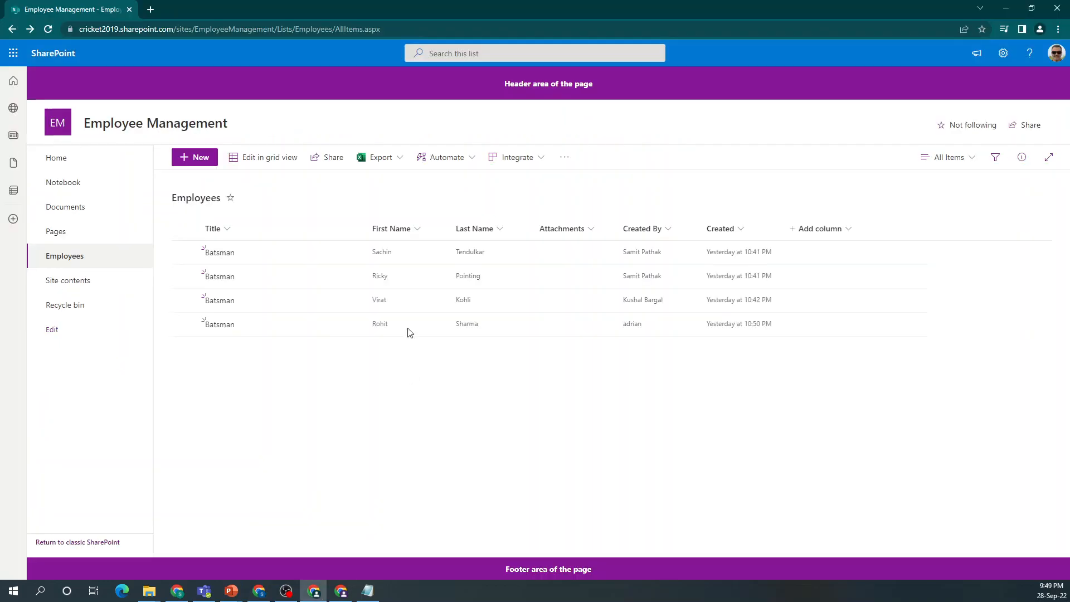
{"action": "left_click", "coordinate": [376, 29]}
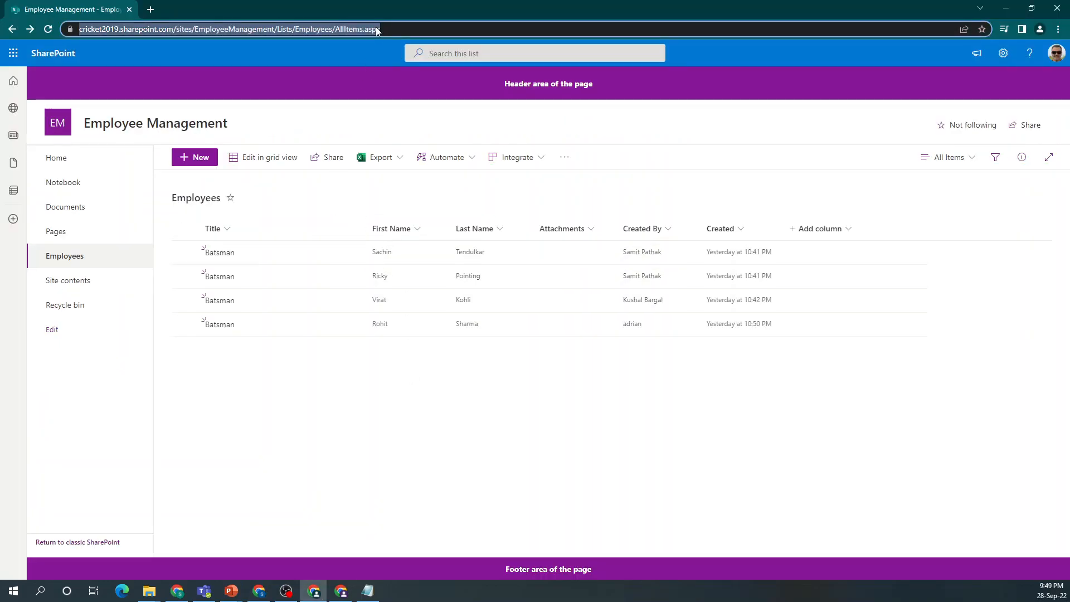
{"action": "key", "text": "Return"}
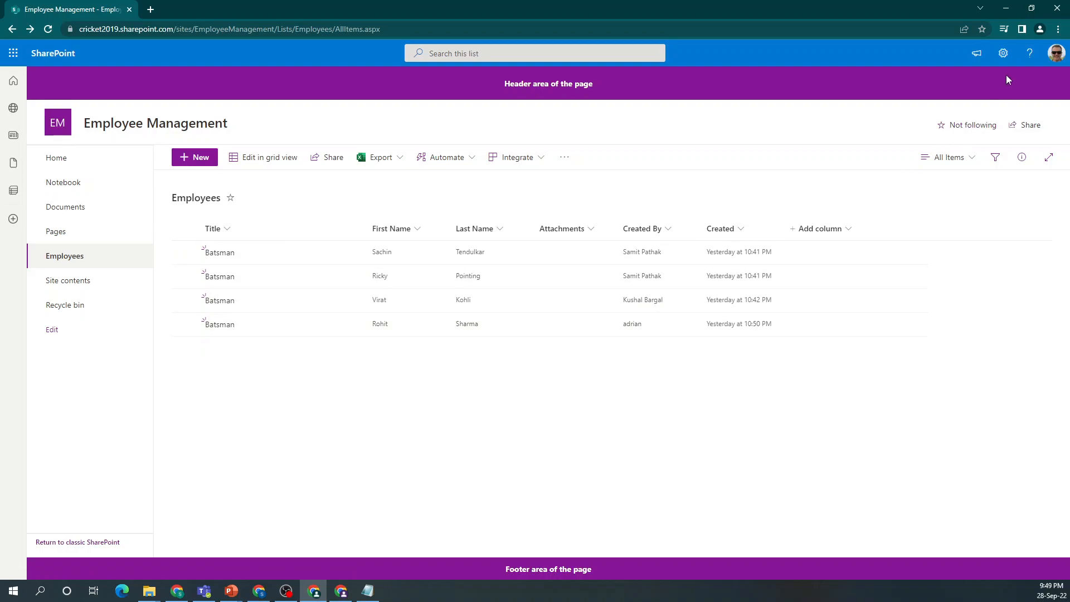
{"action": "left_click", "coordinate": [1003, 53]}
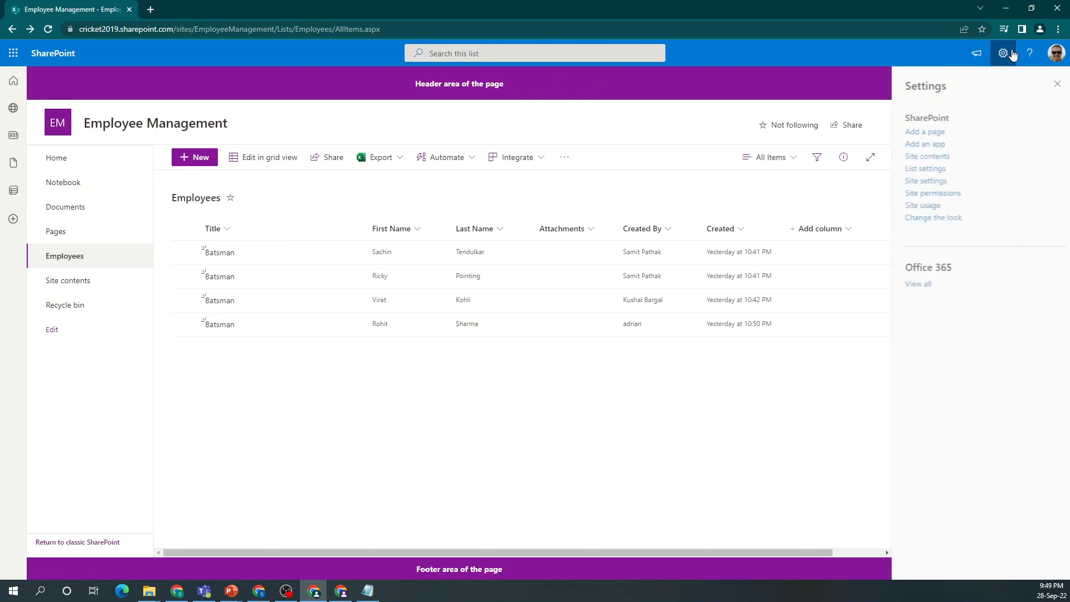
{"action": "left_click", "coordinate": [915, 169]}
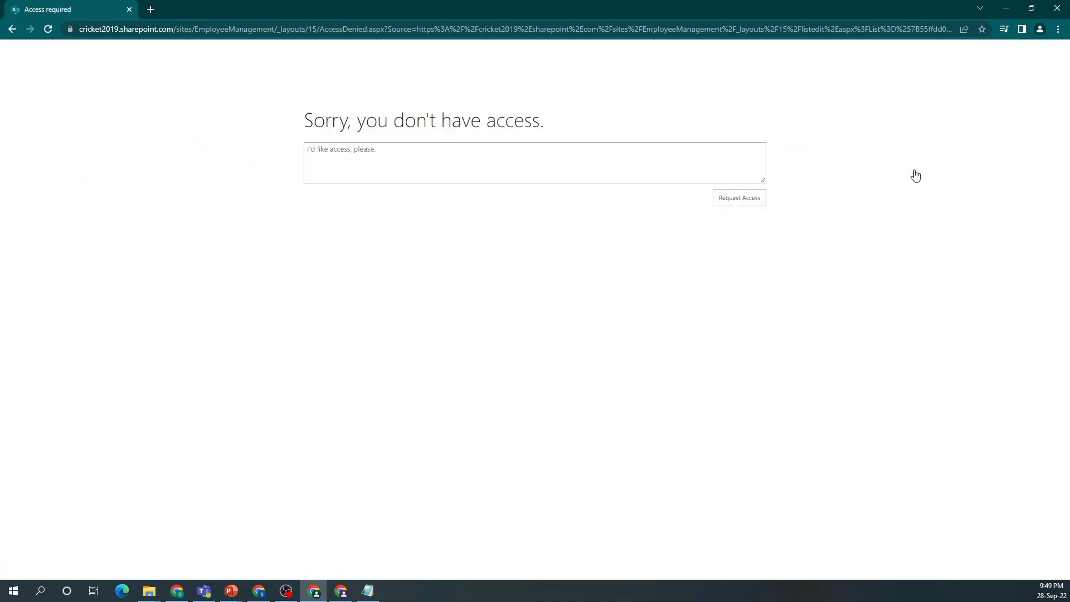
{"action": "left_click", "coordinate": [12, 29]}
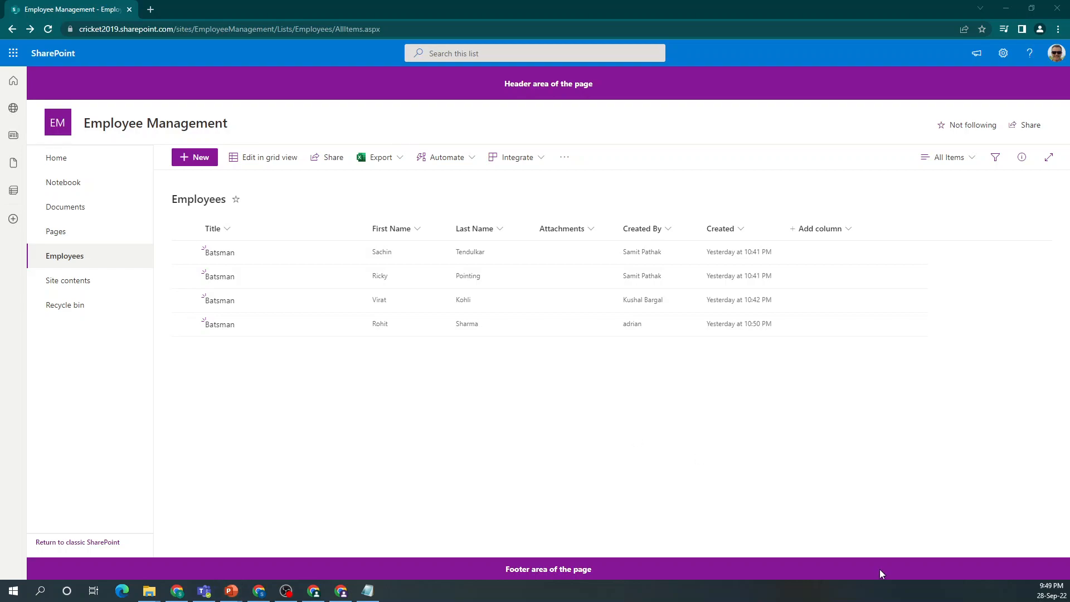
Review Scenario 4 on the PowerPoint slide, then reopen the site's advanced permissions settings in the site owner's browser window.
{"action": "key", "text": "alt+Tab"}
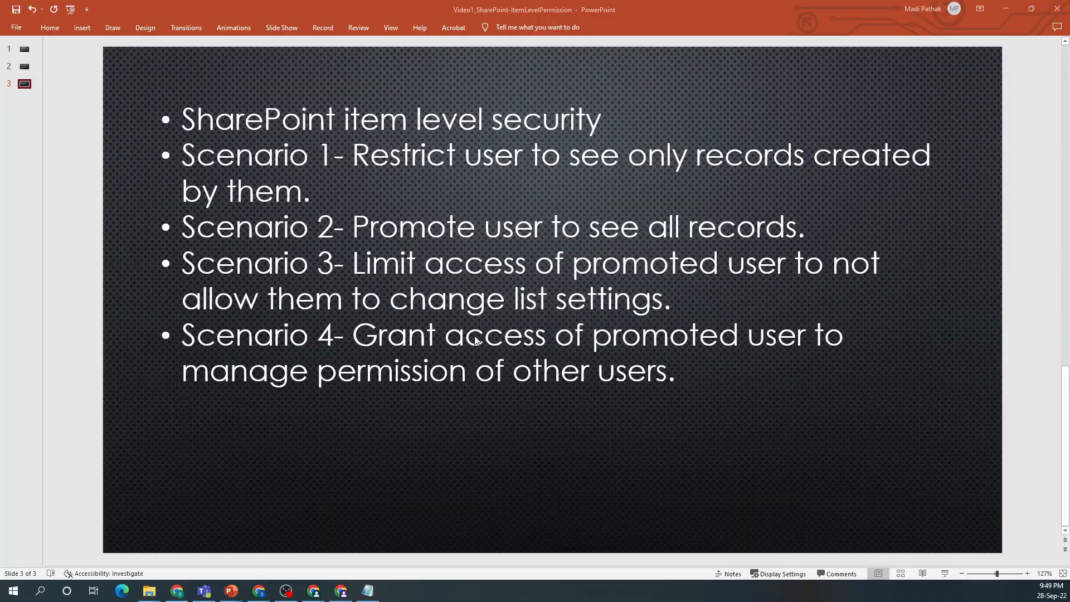
{"action": "key", "text": "alt+Tab"}
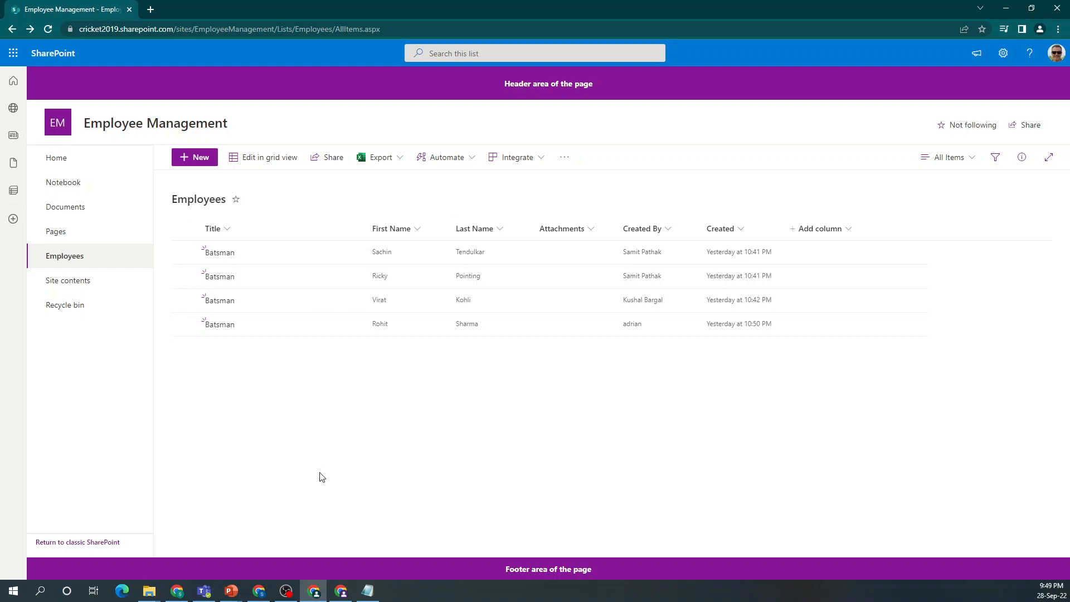
{"action": "mouse_move", "coordinate": [267, 595]}
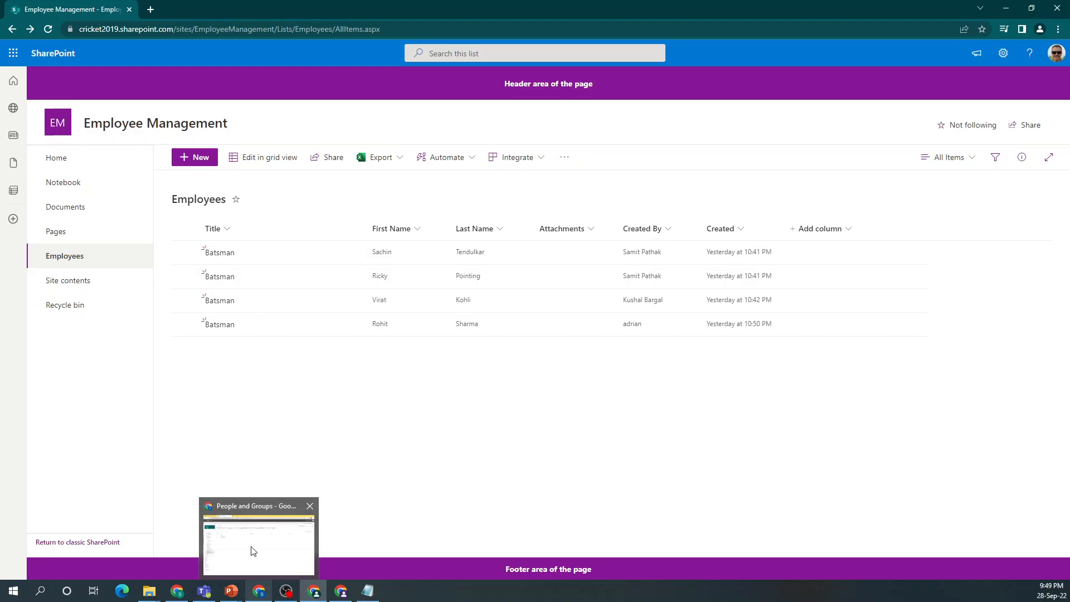
{"action": "mouse_move", "coordinate": [252, 552]}
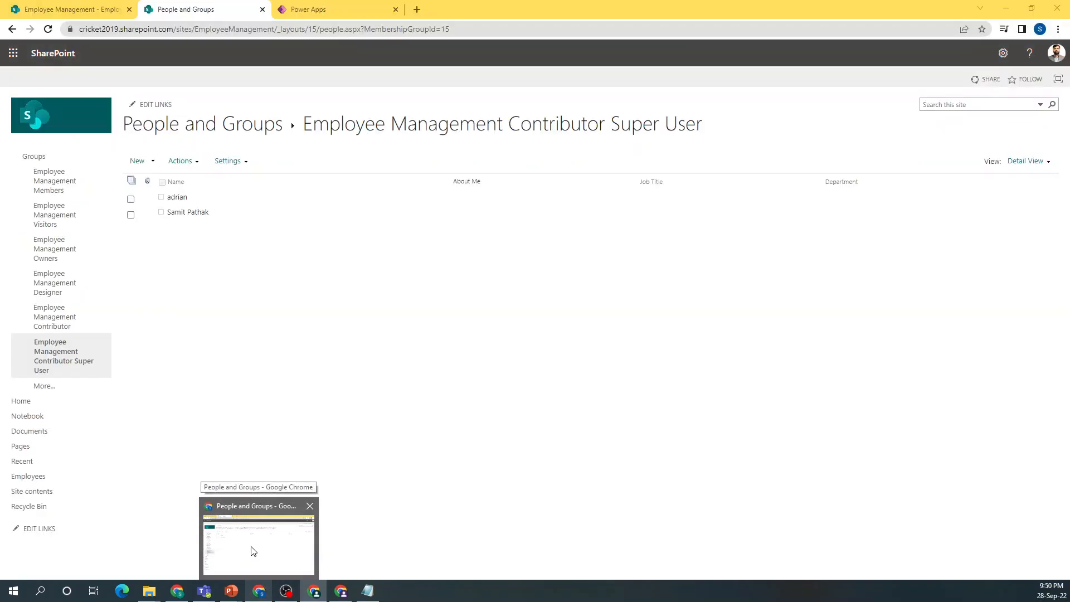
{"action": "left_click", "coordinate": [252, 552]}
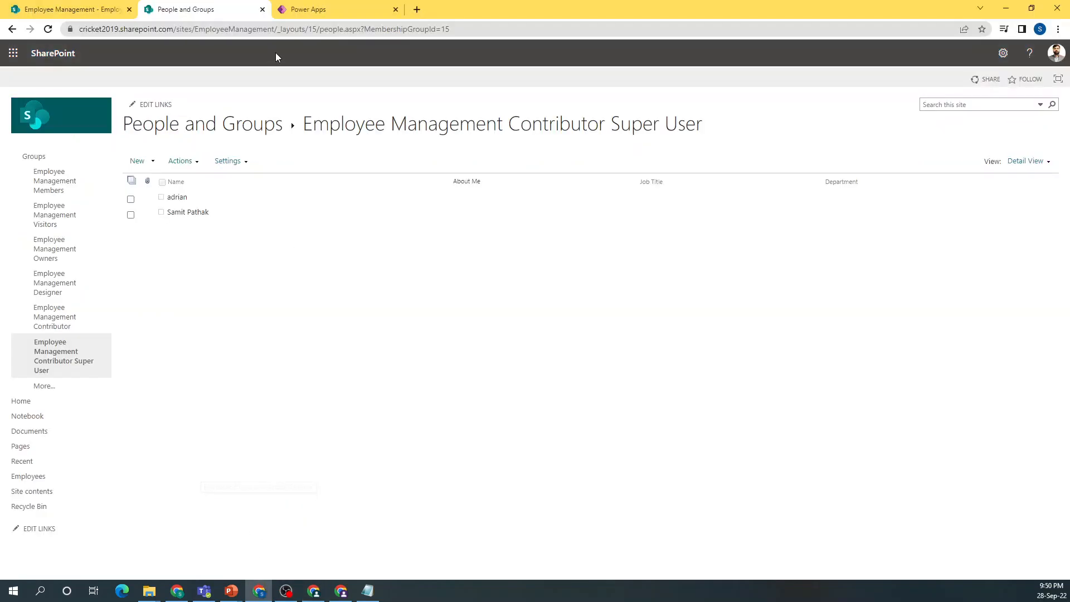
{"action": "left_click", "coordinate": [263, 9]}
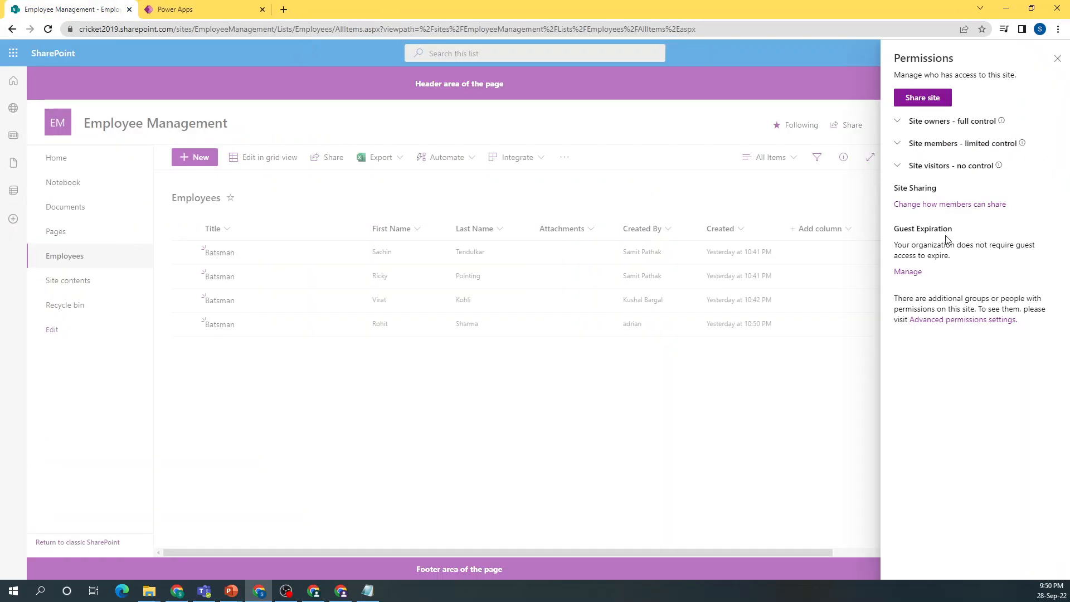
{"action": "left_click", "coordinate": [946, 320]}
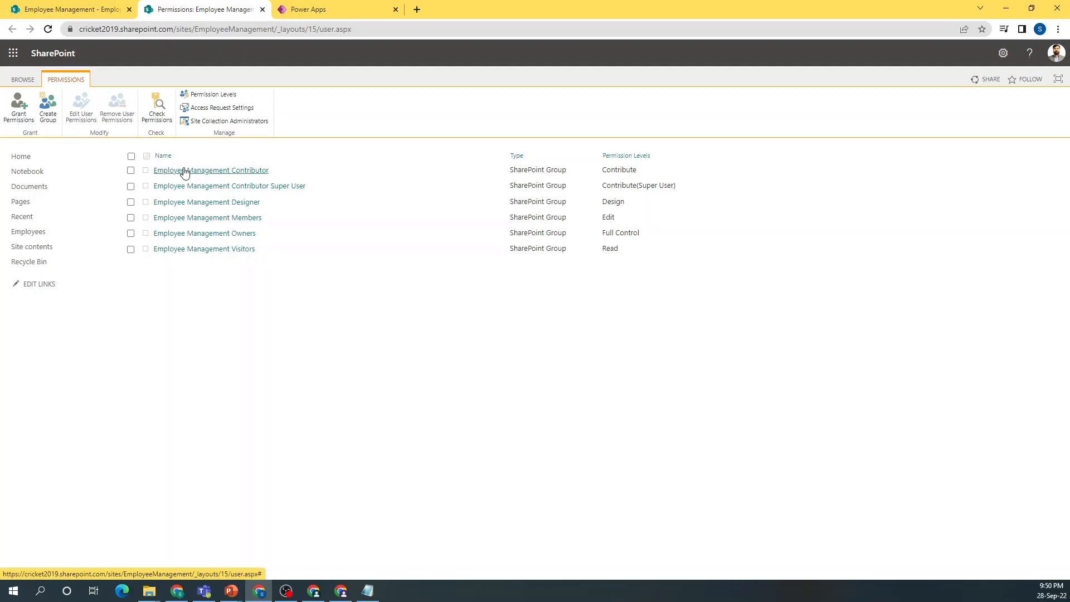
Make the promoted member the owner of the Employee Management Contributor group, with membership viewable by Group Members, and save the group settings.
{"action": "left_click", "coordinate": [175, 172]}
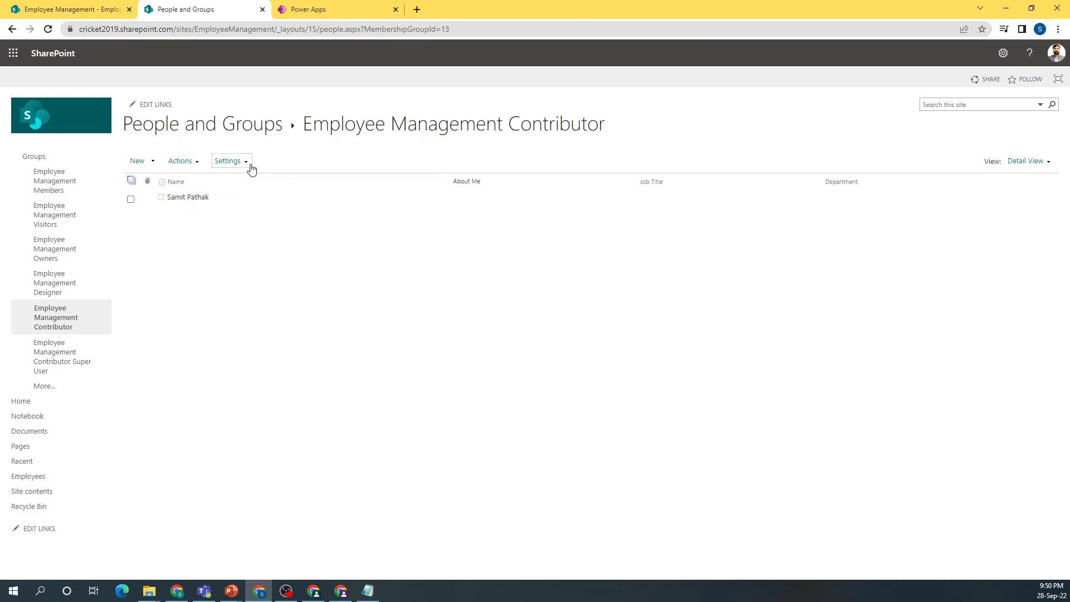
{"action": "left_click", "coordinate": [249, 164]}
{"action": "left_click", "coordinate": [273, 191]}
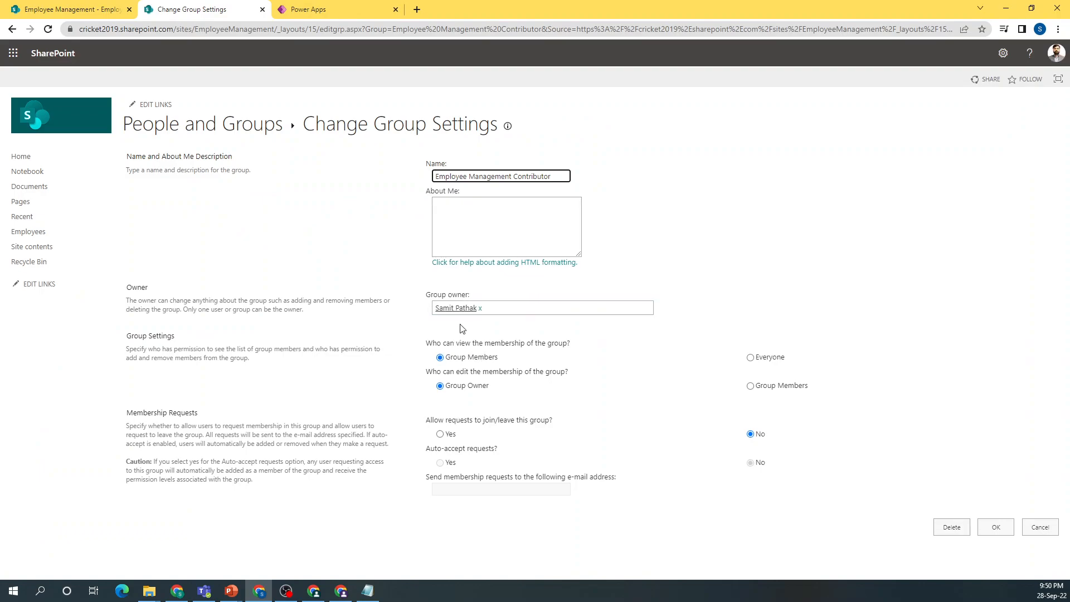
{"action": "left_click", "coordinate": [481, 310]}
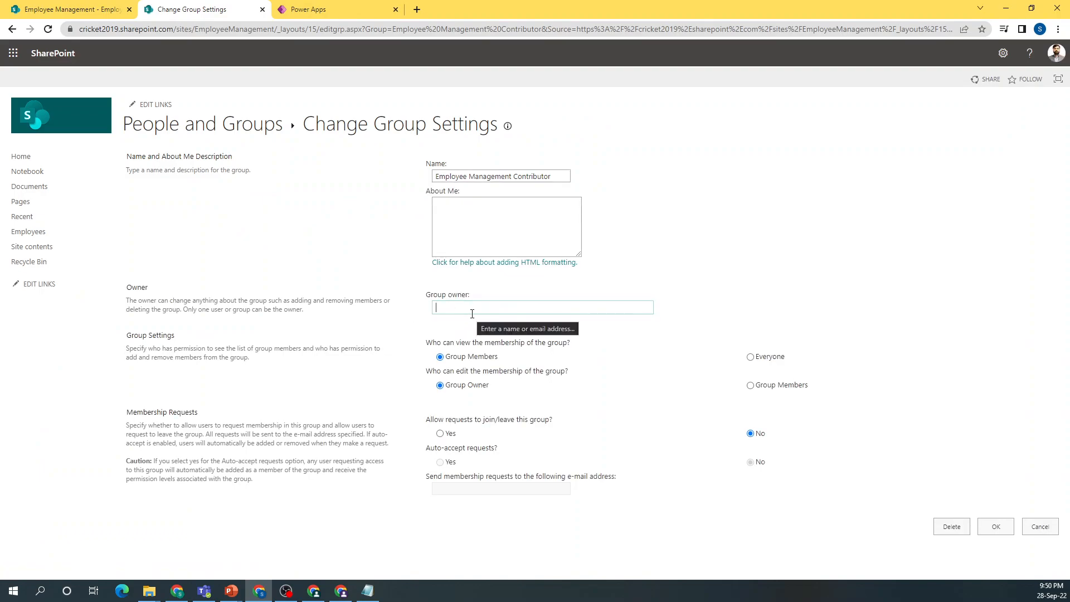
{"action": "type", "text": "adrian"}
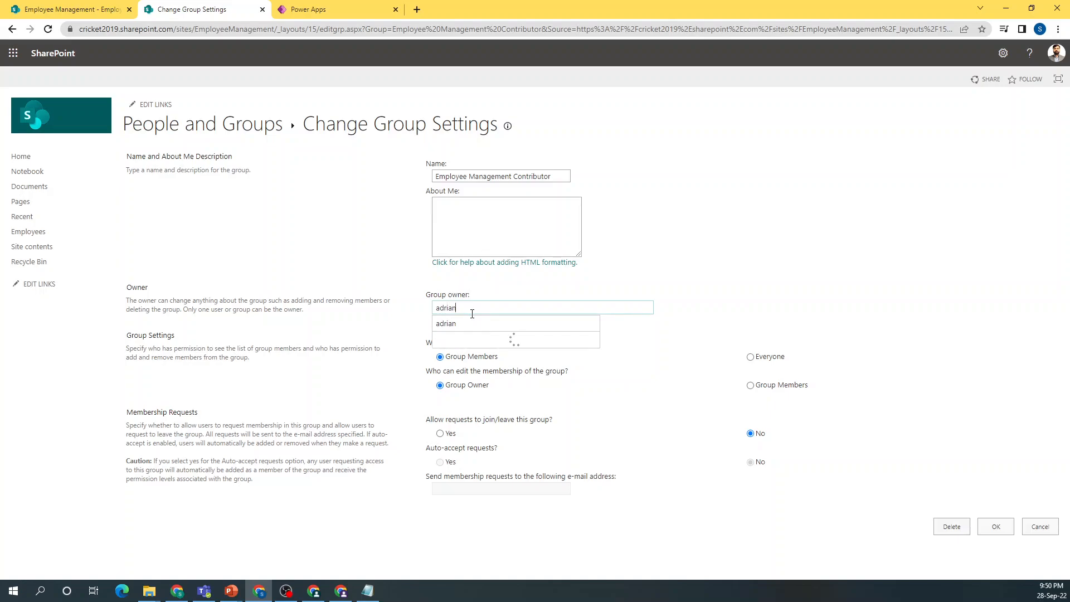
{"action": "left_click", "coordinate": [446, 325]}
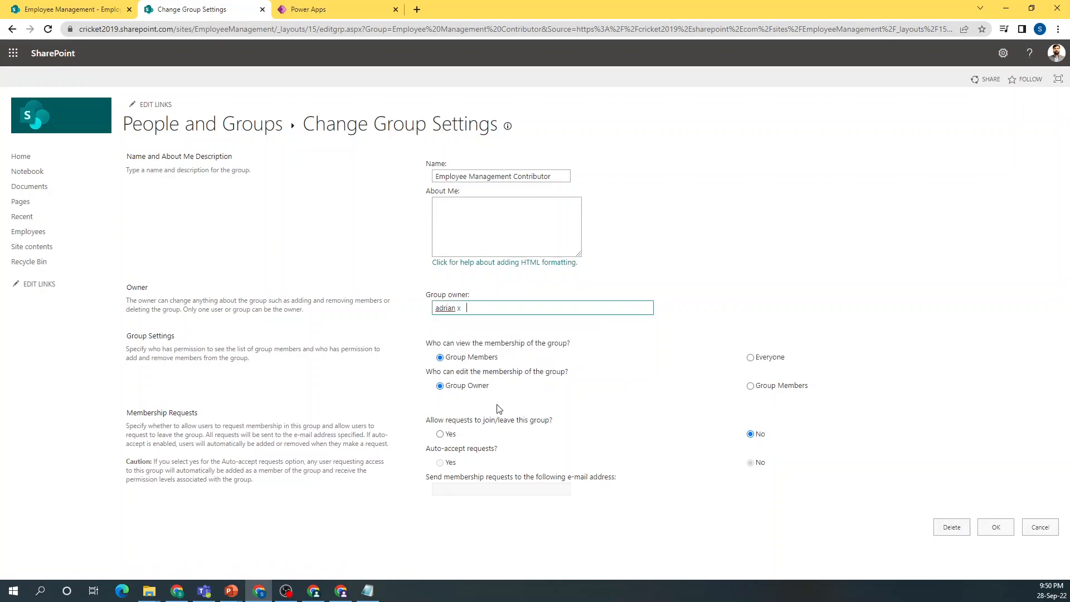
{"action": "left_click", "coordinate": [439, 355]}
{"action": "left_click", "coordinate": [996, 528]}
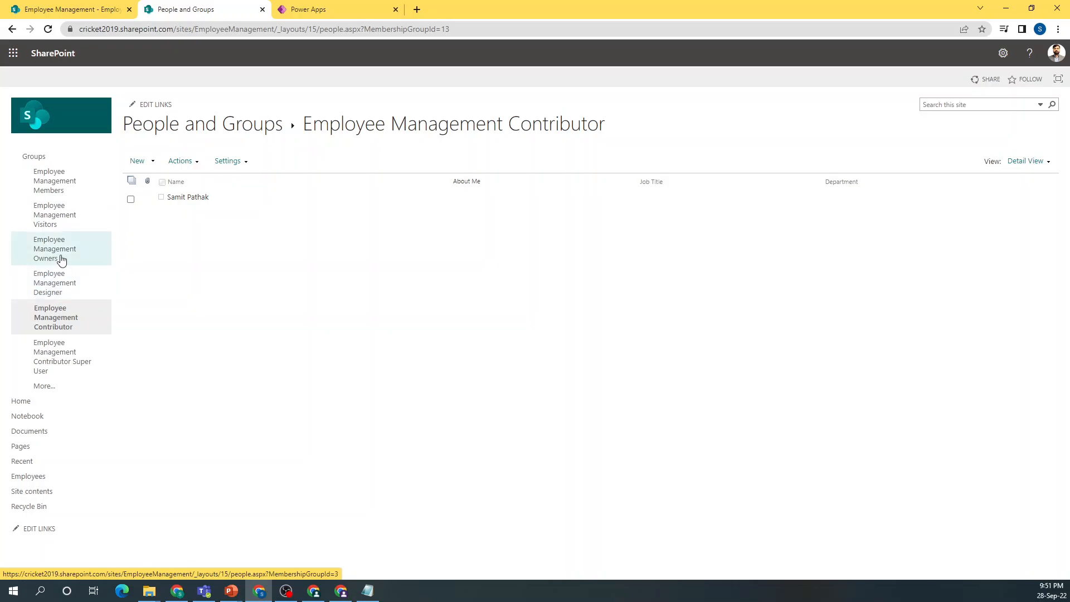
Remove the regular member from the Employee Management Members group and confirm the removal.
{"action": "left_click", "coordinate": [67, 181]}
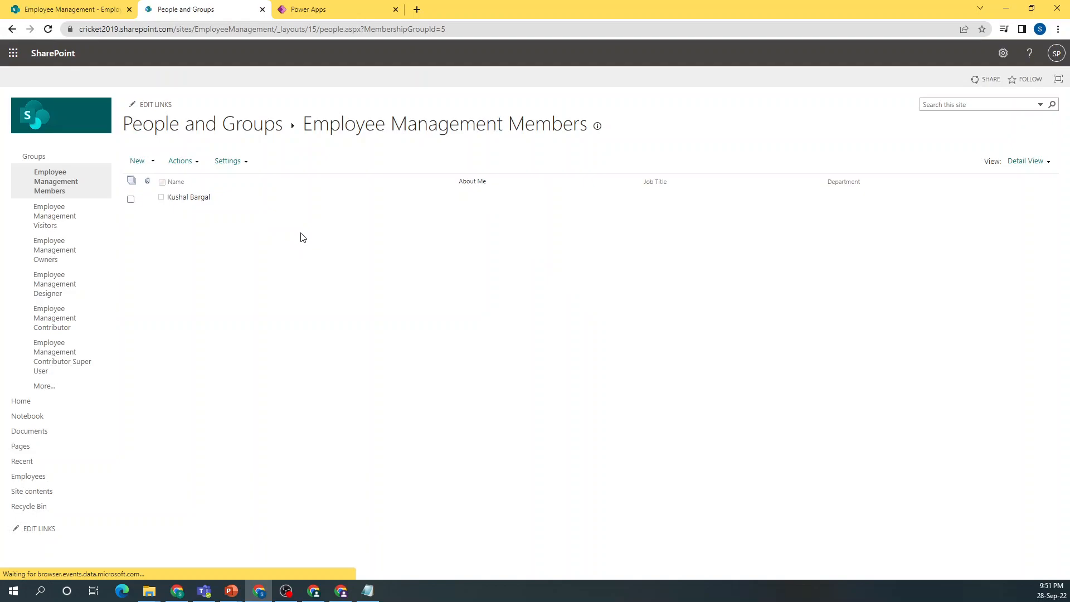
{"action": "left_click", "coordinate": [131, 200]}
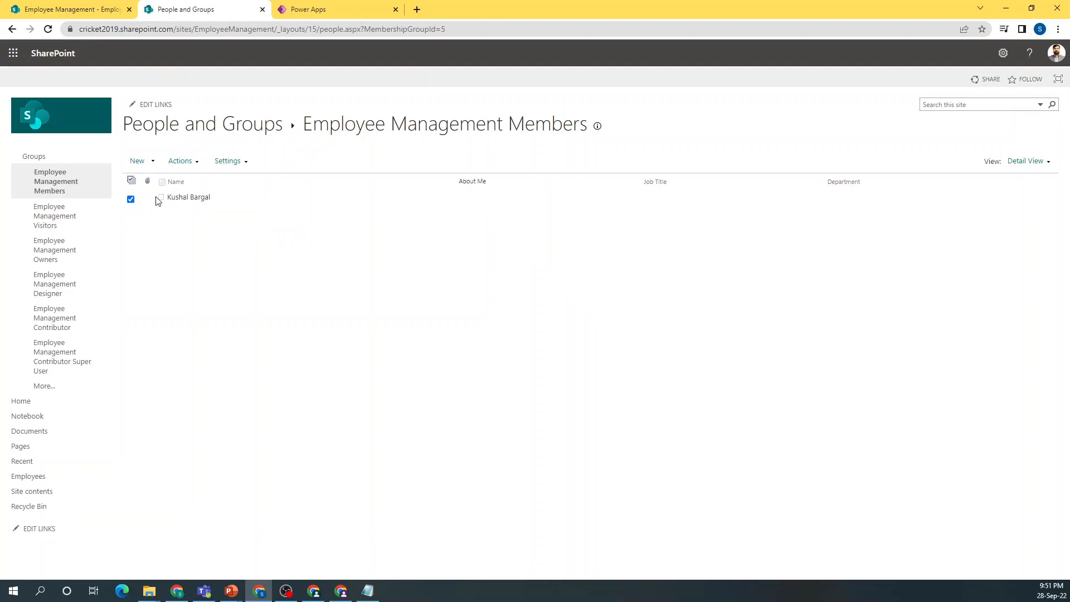
{"action": "left_click", "coordinate": [192, 162]}
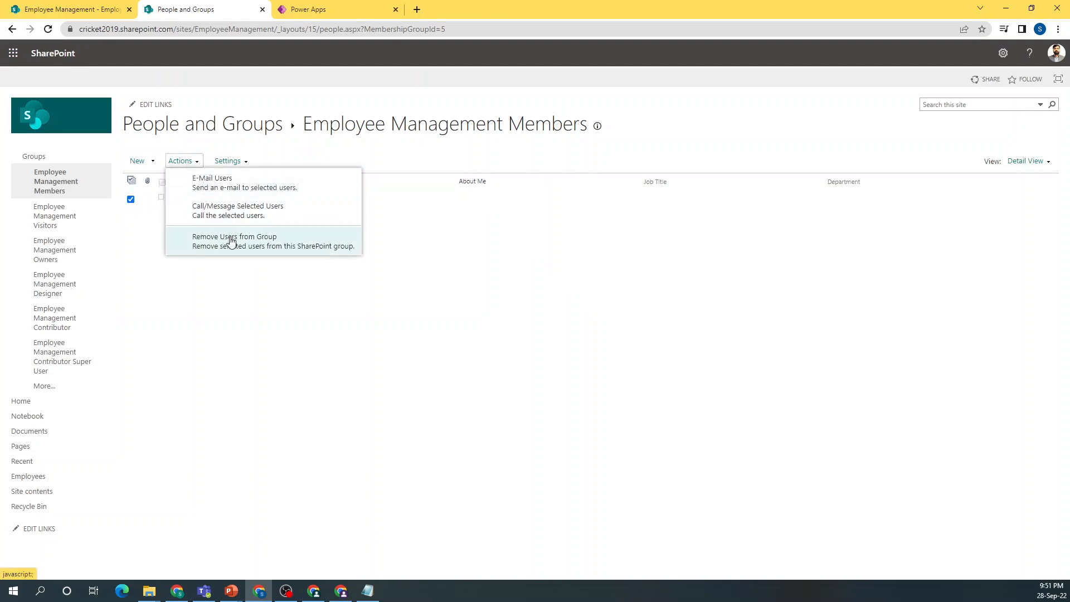
{"action": "left_click", "coordinate": [228, 246]}
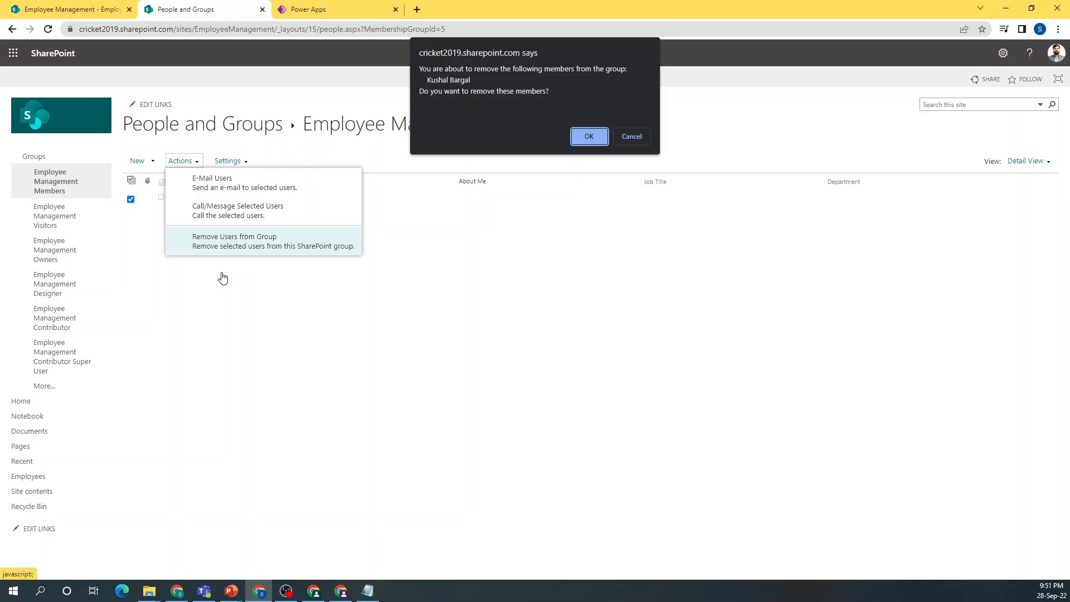
{"action": "left_click", "coordinate": [589, 136]}
Add the regular member to the Employee Management Contributor group without sending an email invitation.
{"action": "left_click", "coordinate": [61, 317]}
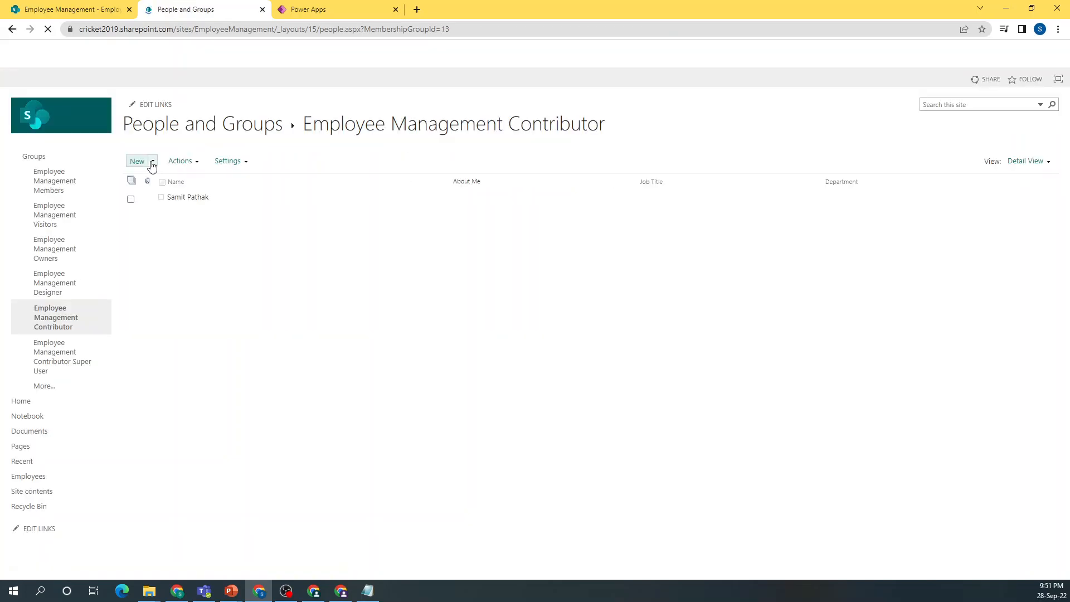
{"action": "left_click", "coordinate": [151, 162]}
{"action": "left_click", "coordinate": [170, 184]}
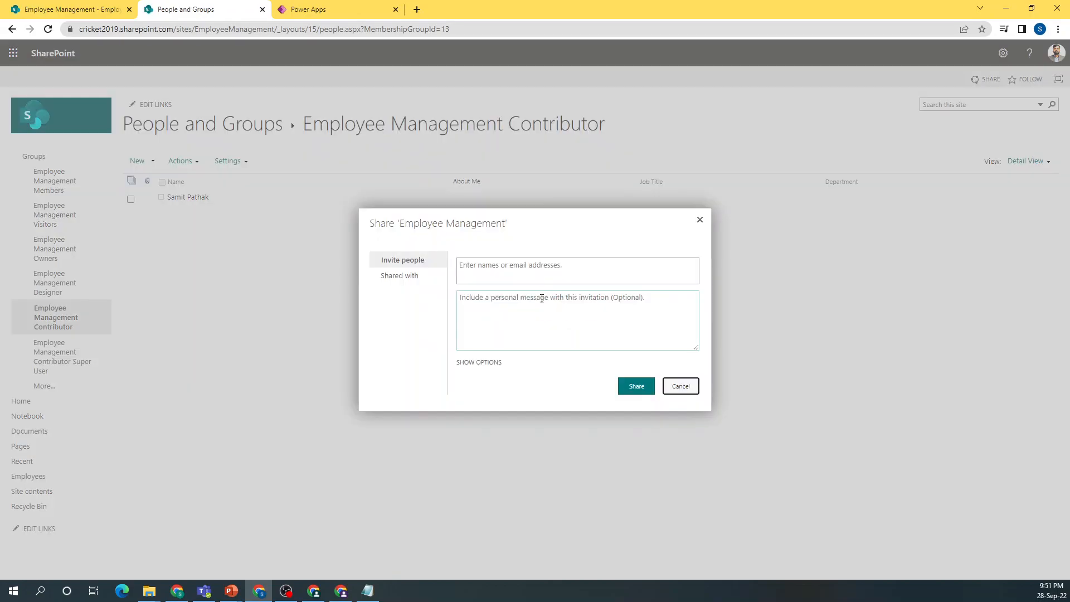
{"action": "left_click", "coordinate": [542, 270]}
{"action": "type", "text": "kushal"}
{"action": "left_click", "coordinate": [528, 294]}
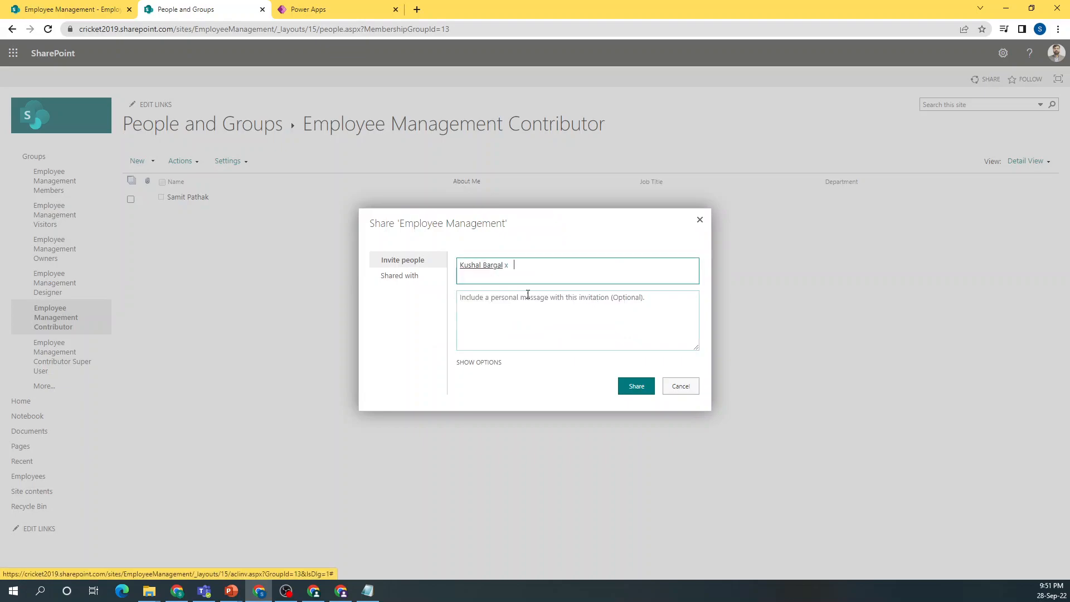
{"action": "left_click", "coordinate": [479, 363]}
{"action": "left_click", "coordinate": [461, 371]}
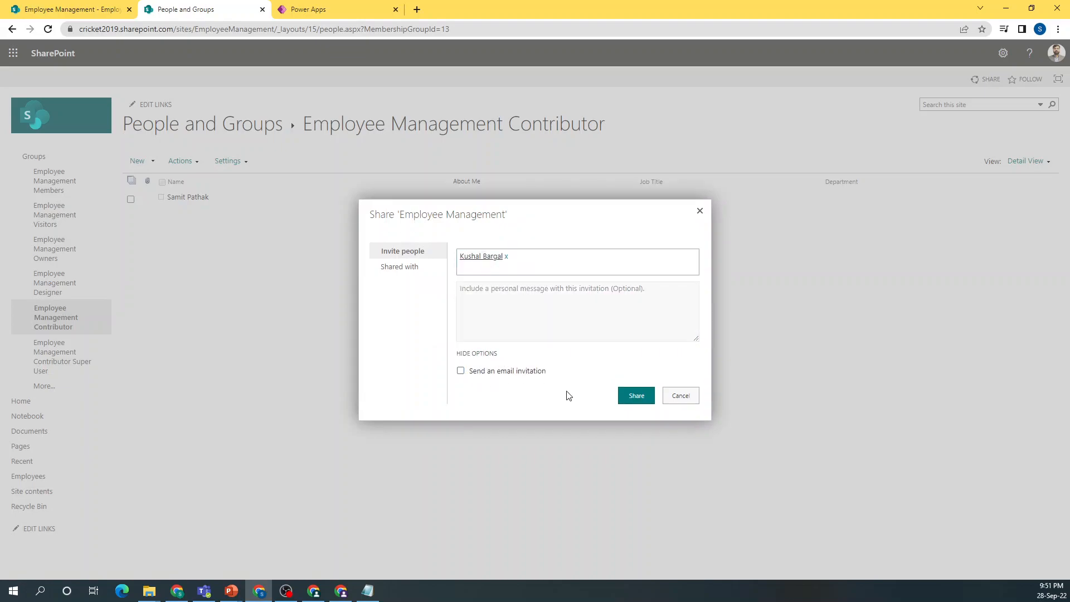
{"action": "left_click", "coordinate": [638, 397]}
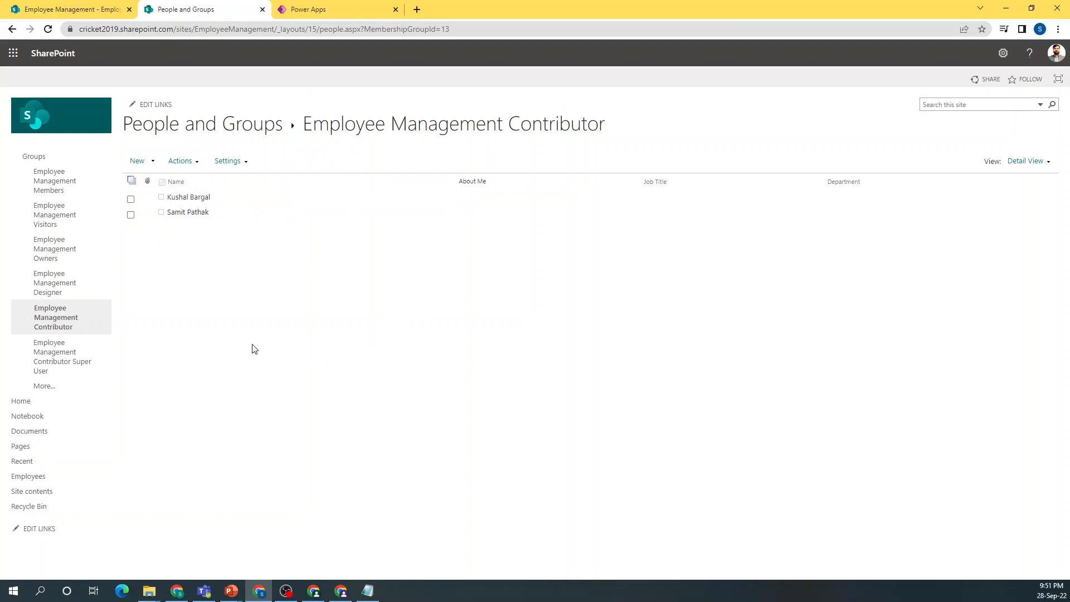
In the promoted member's browser window, reload the Employees list and check which site permissions options are offered.
{"action": "key", "text": "alt+Tab"}
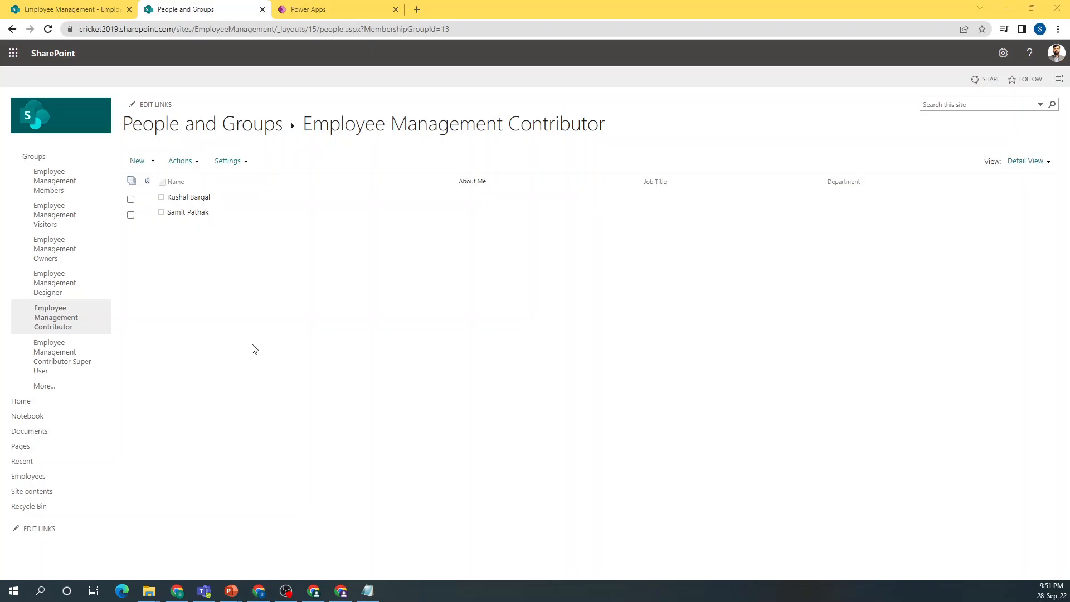
{"action": "key", "text": "alt+Tab"}
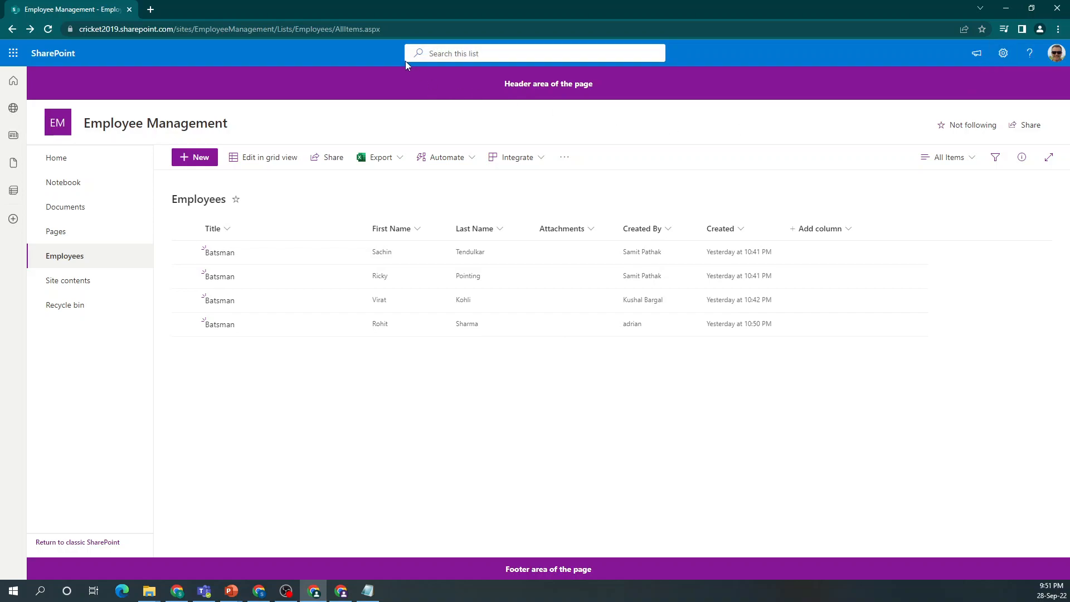
{"action": "left_click", "coordinate": [397, 28]}
{"action": "key", "text": "Return"}
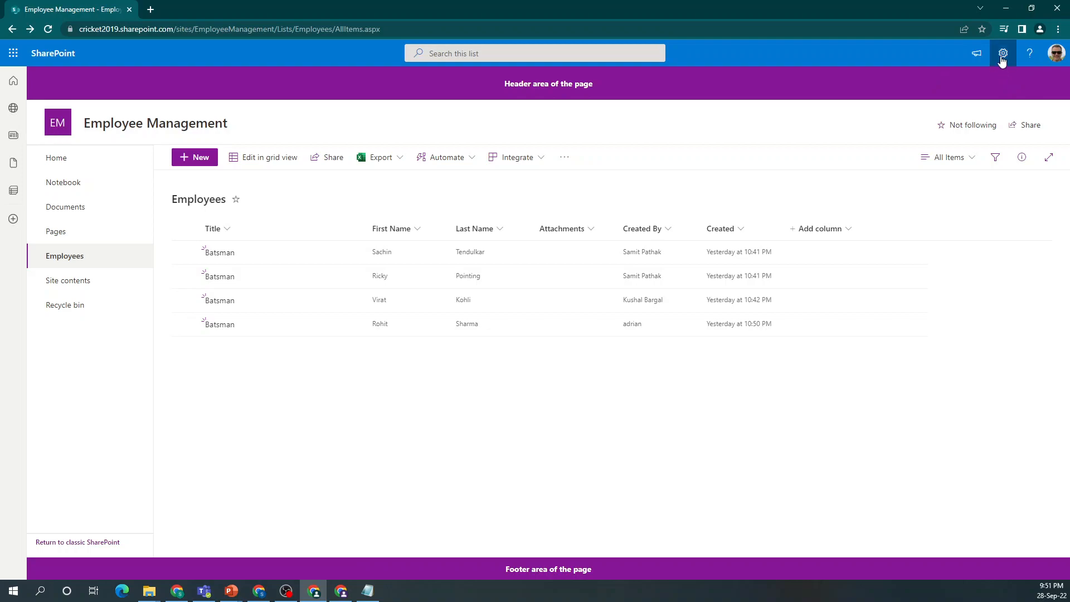
{"action": "left_click", "coordinate": [1002, 55]}
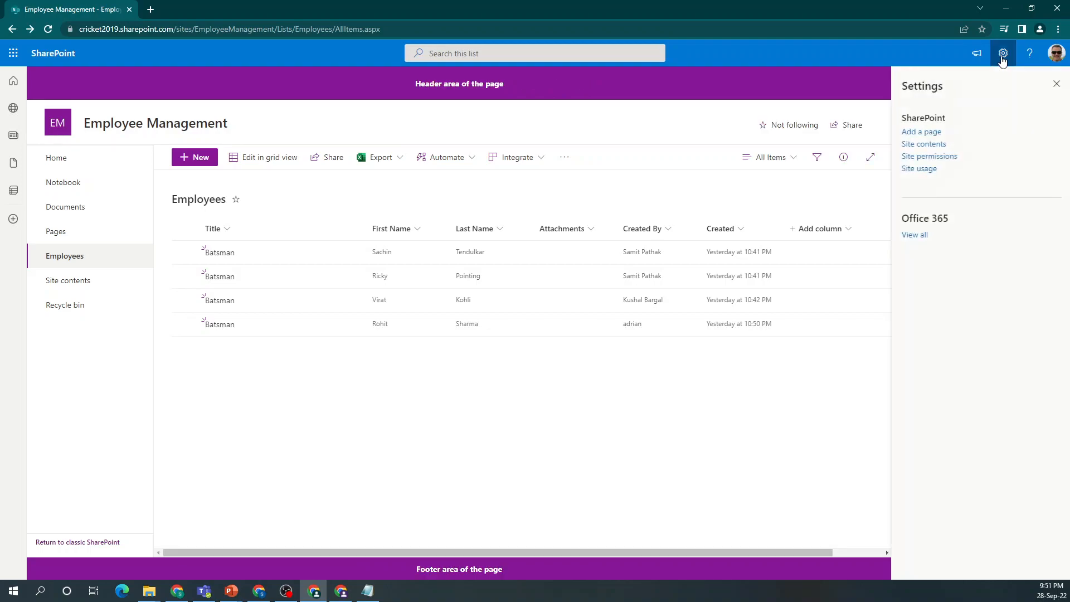
{"action": "left_click", "coordinate": [937, 158]}
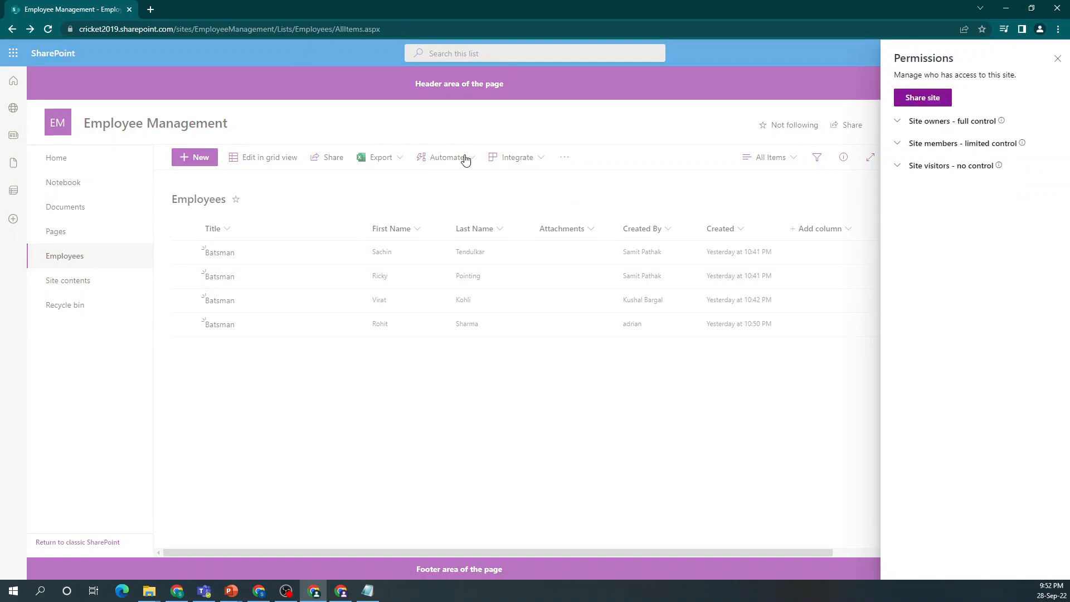
{"action": "left_click", "coordinate": [1057, 59]}
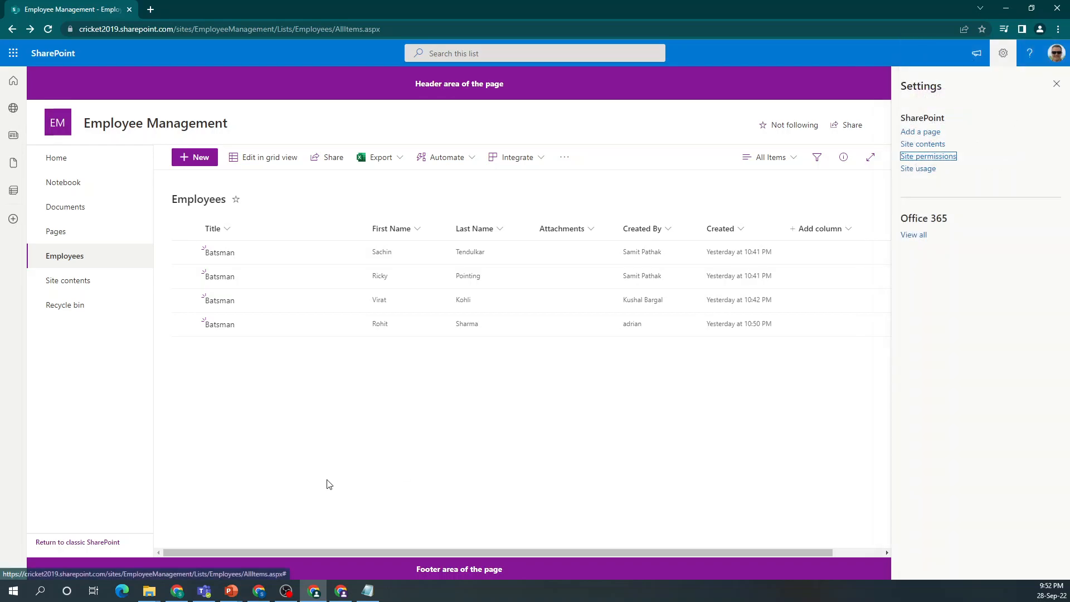
Copy the Employee Management Contributor group page's URL from the site owner's window and open it in a new tab of the promoted member's window.
{"action": "key", "text": "alt+Tab"}
{"action": "left_click", "coordinate": [259, 591]}
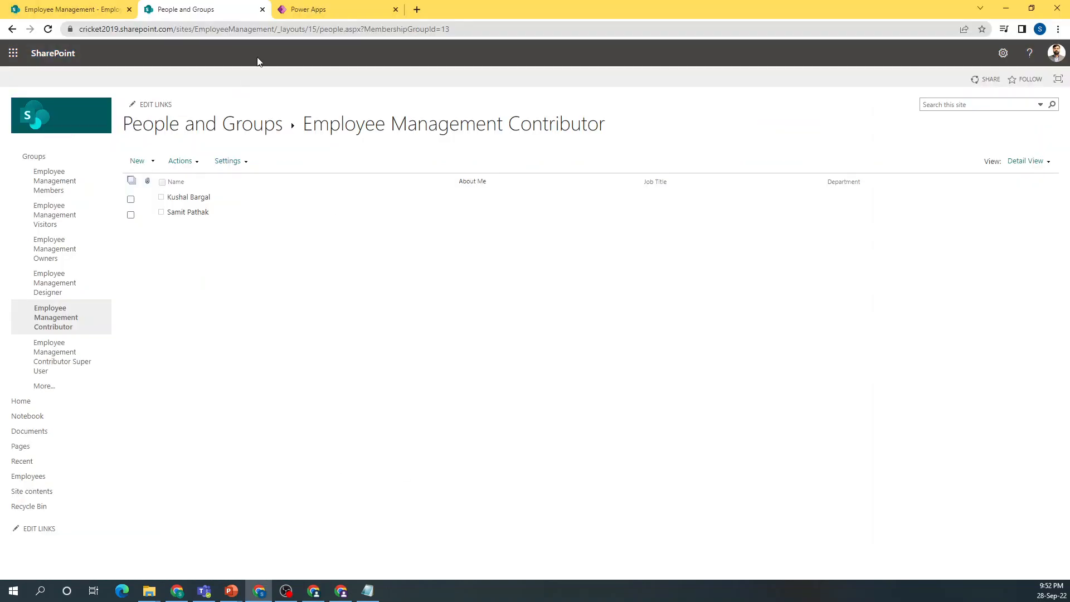
{"action": "left_click", "coordinate": [274, 30]}
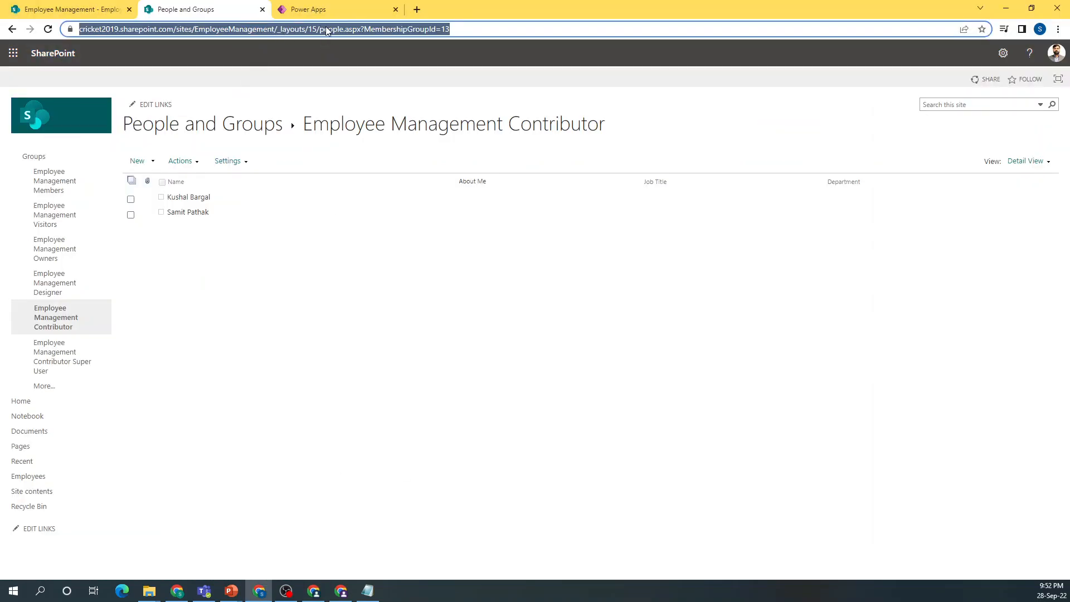
{"action": "left_click", "coordinate": [55, 322]}
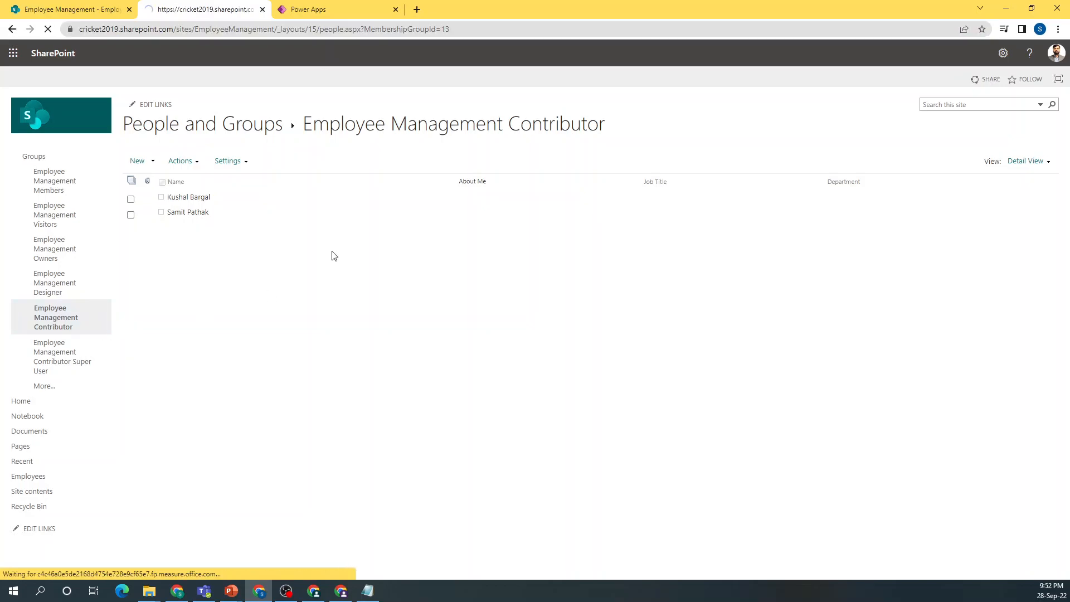
{"action": "left_click", "coordinate": [332, 30]}
{"action": "key", "text": "ctrl+c"}
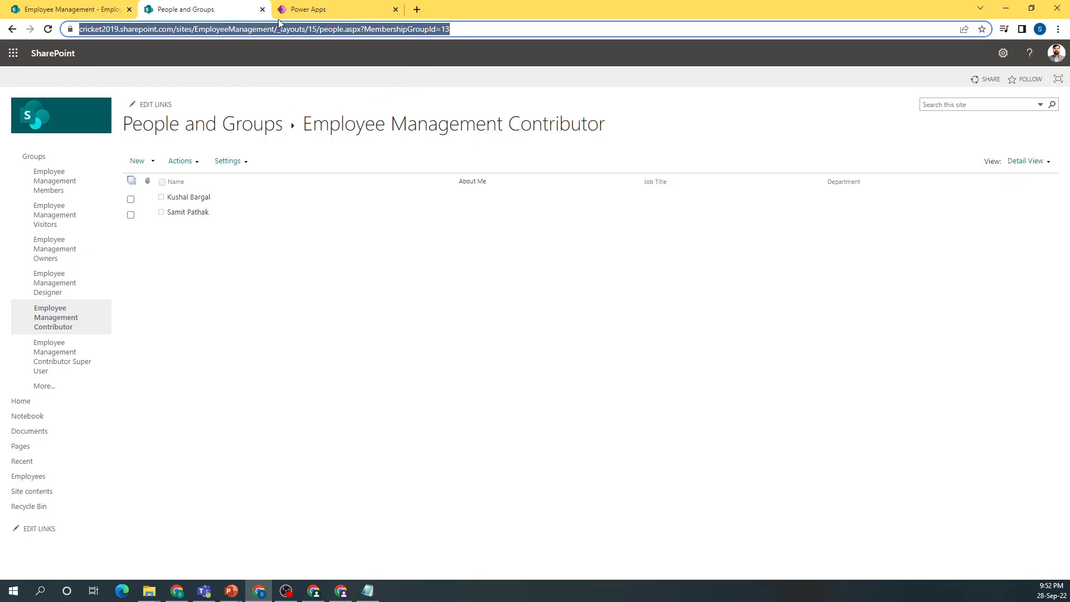
{"action": "key", "text": "alt+Tab"}
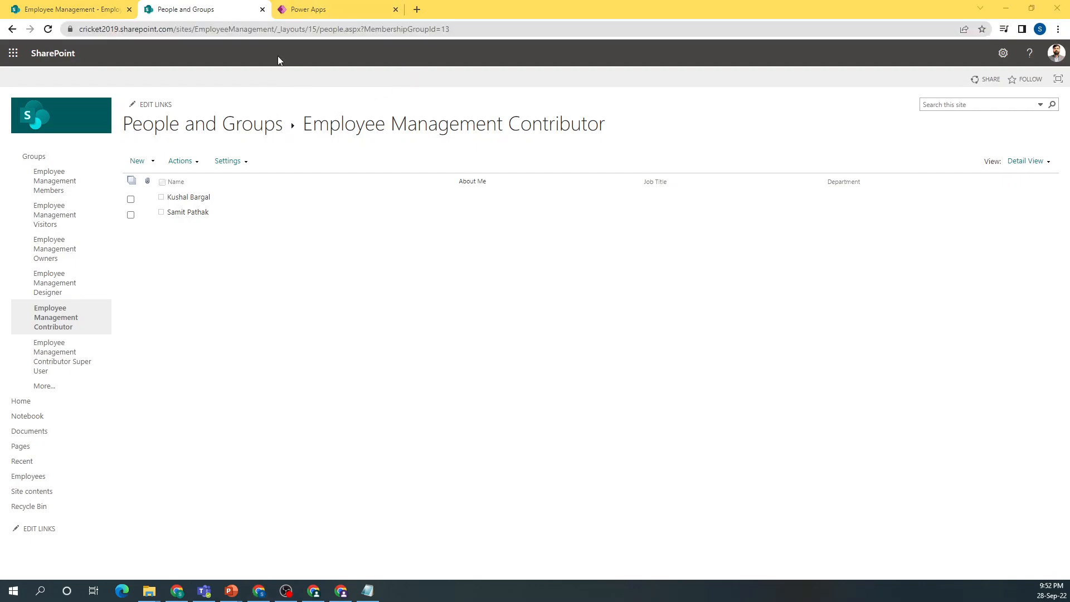
{"action": "key", "text": "alt+Tab"}
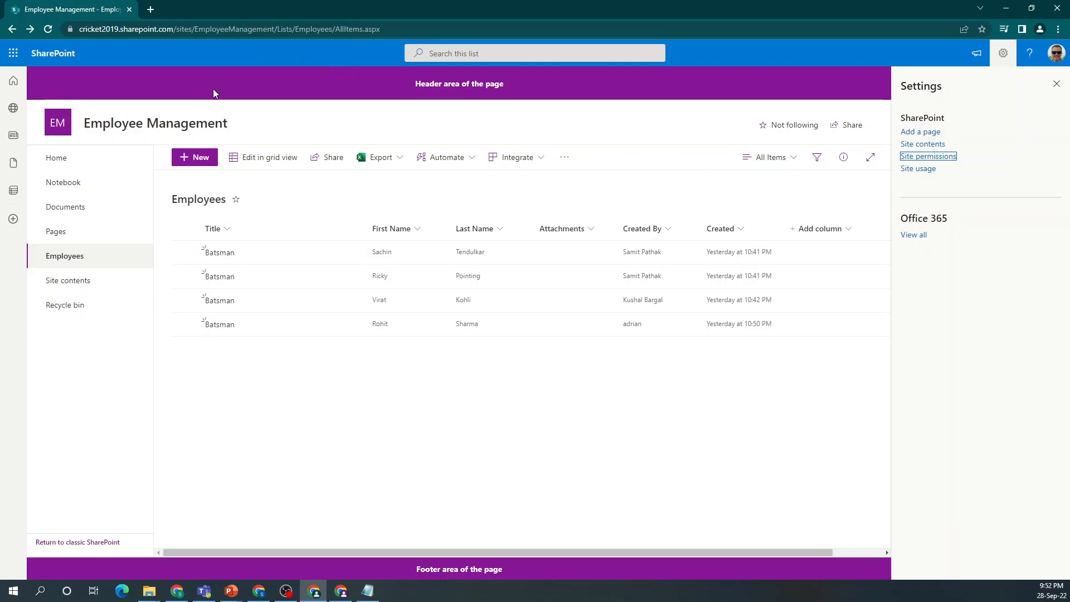
{"action": "key", "text": "ctrl+t"}
{"action": "key", "text": "ctrl+v"}
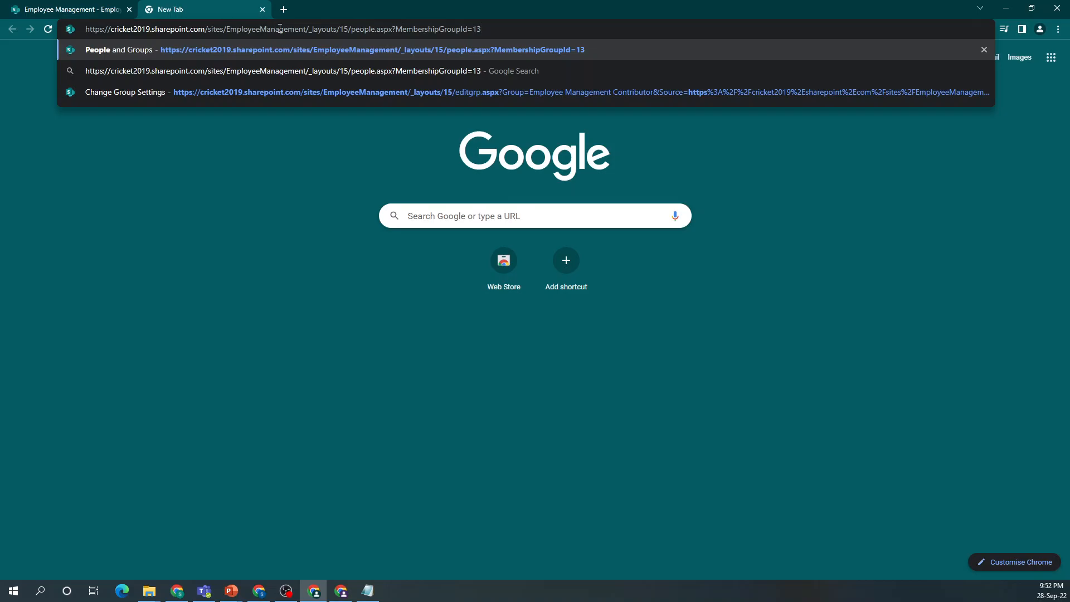
{"action": "key", "text": "Return"}
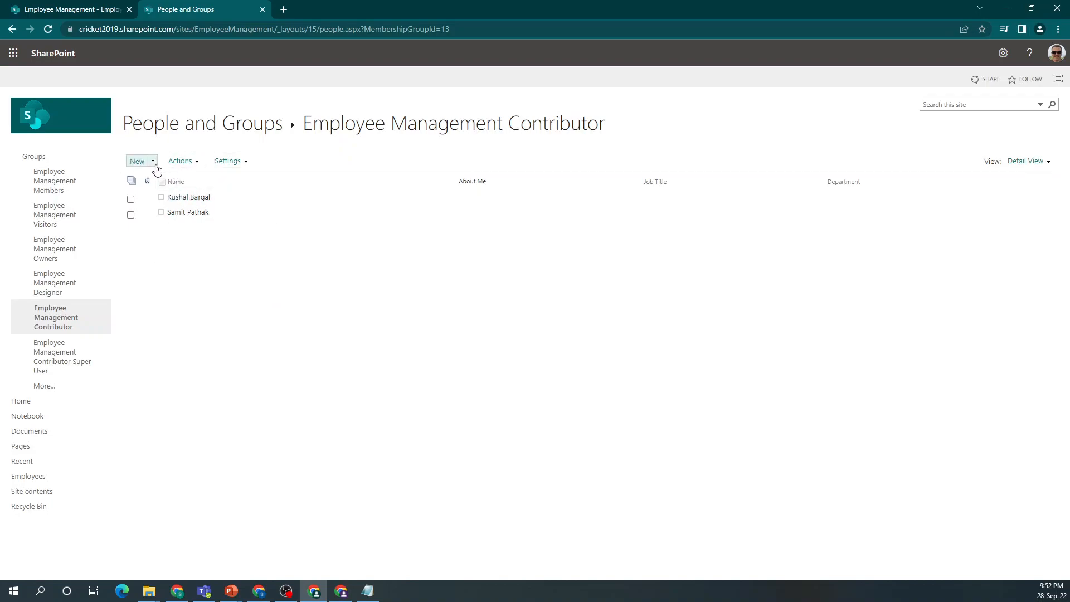
As the promoted member, remove the regular member from the Employee Management Contributor group and confirm the removal.
{"action": "left_click", "coordinate": [131, 199]}
{"action": "left_click", "coordinate": [151, 163]}
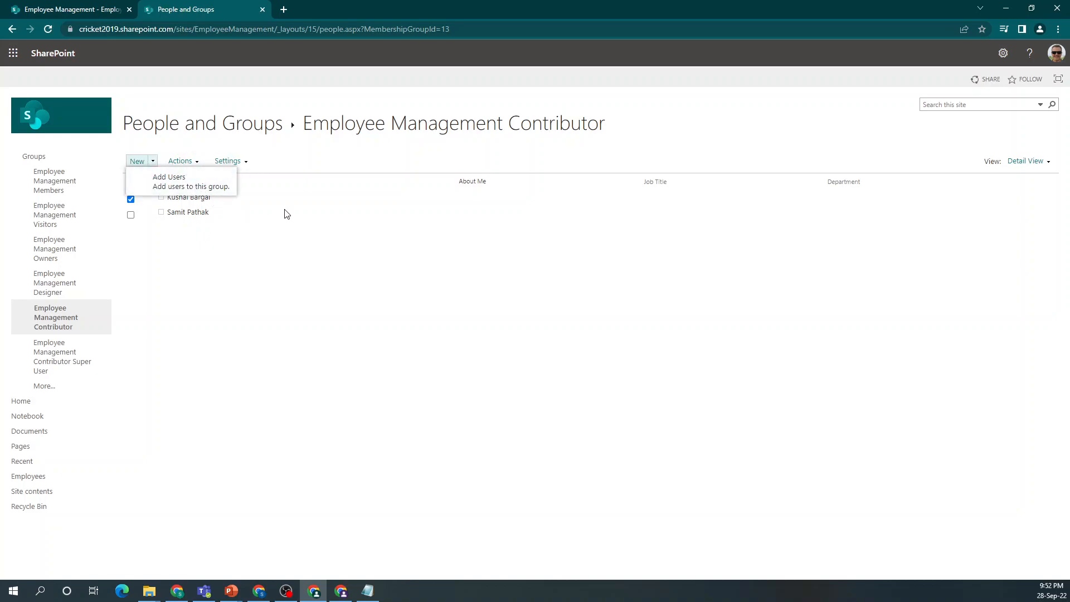
{"action": "left_click", "coordinate": [189, 162]}
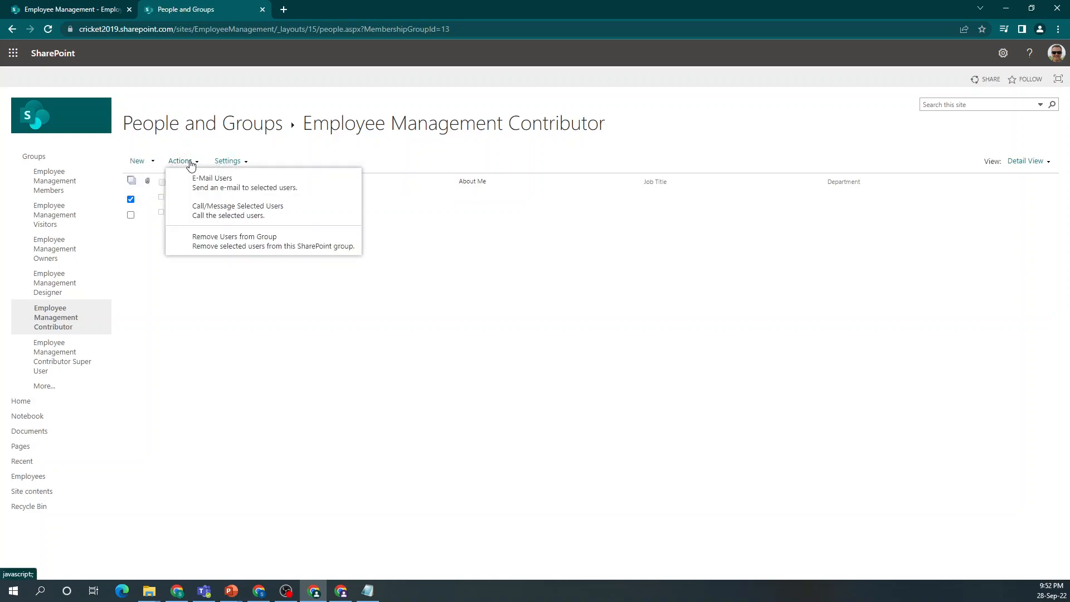
{"action": "left_click", "coordinate": [230, 246]}
{"action": "left_click", "coordinate": [599, 137]}
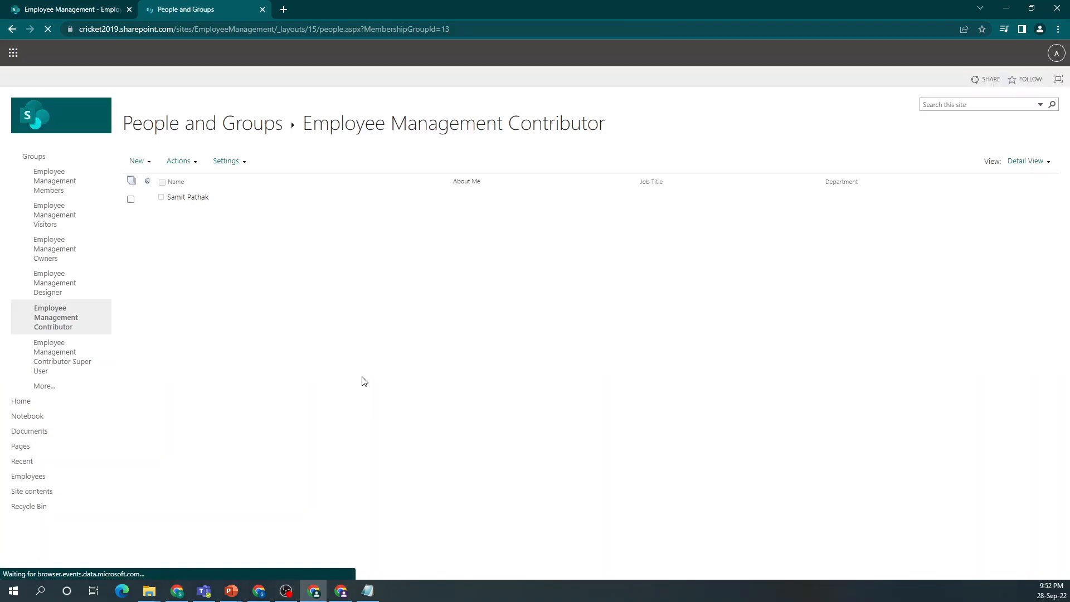
In the regular member's browser window, reload the Employees list to check that member's access.
{"action": "mouse_move", "coordinate": [324, 592]}
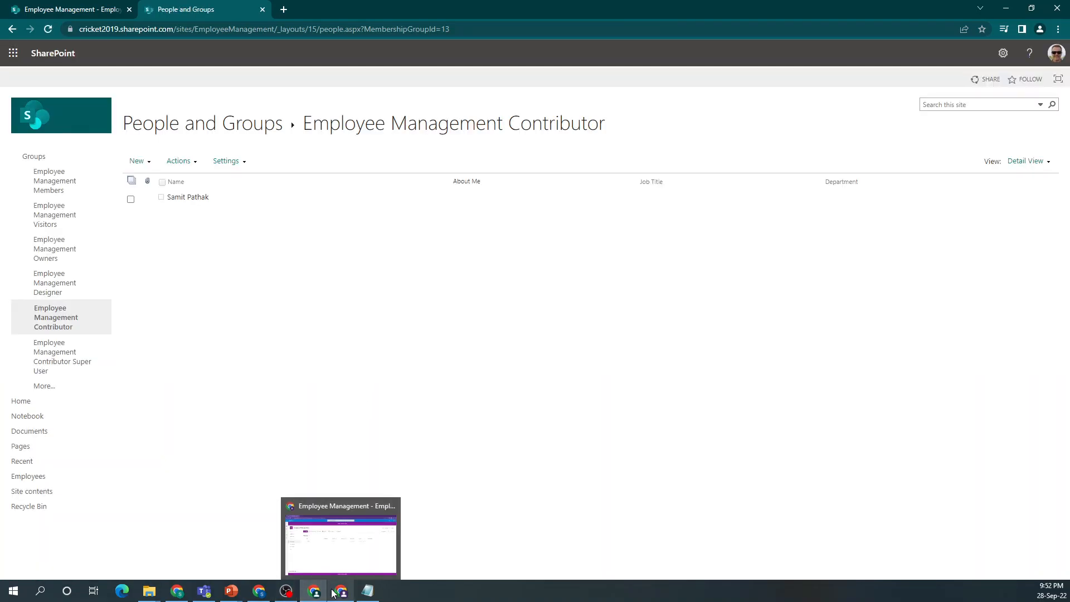
{"action": "left_click", "coordinate": [348, 552]}
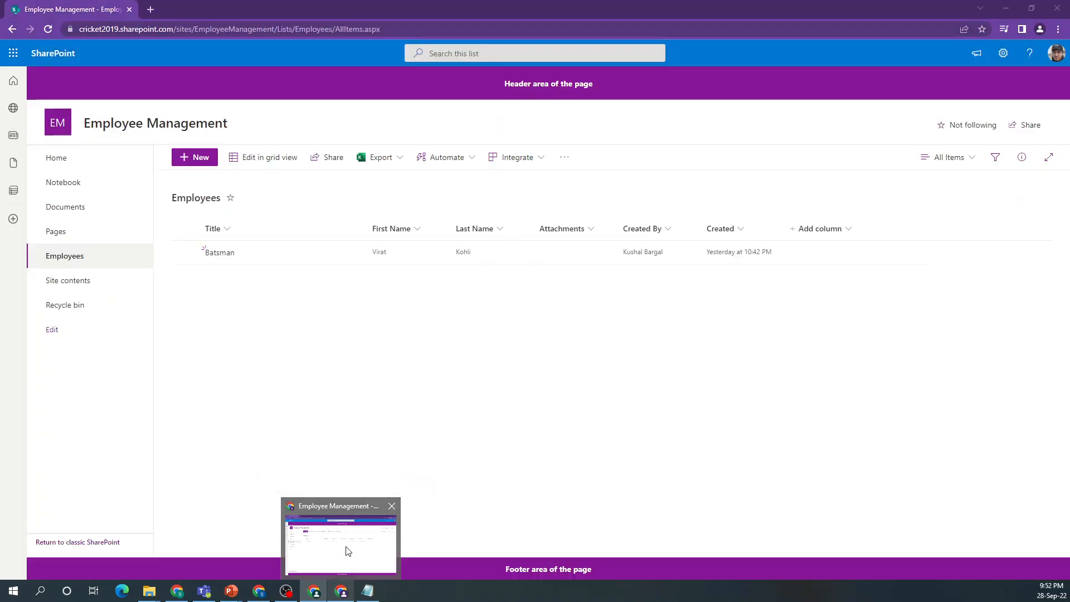
{"action": "left_click", "coordinate": [304, 34]}
{"action": "key", "text": "Return"}
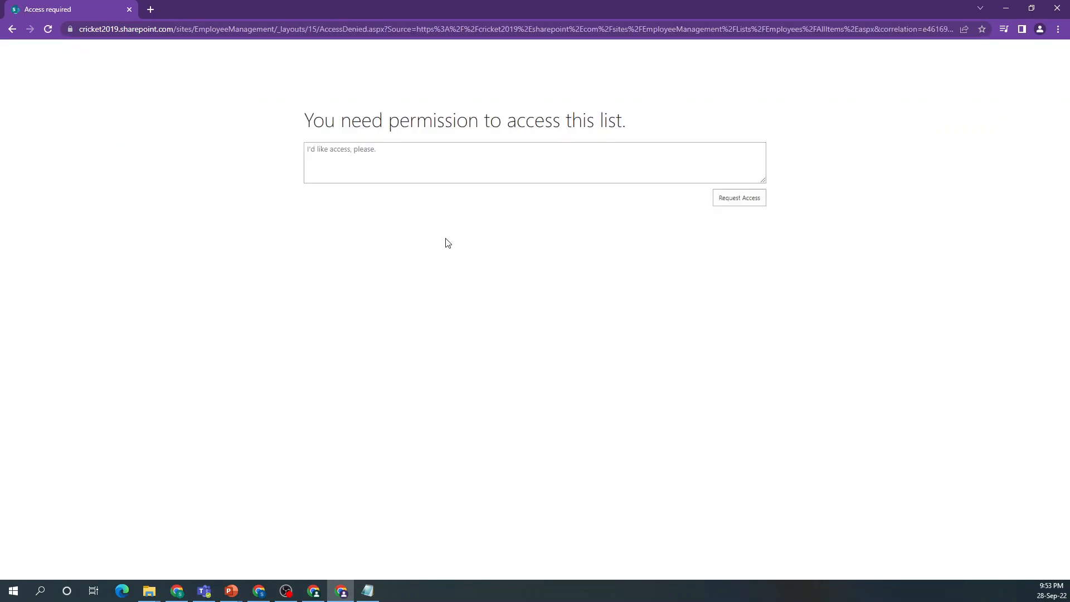
In the promoted member's window, add the regular member back to the Employee Management Contributor group without sending an email invitation.
{"action": "key", "text": "alt+Tab"}
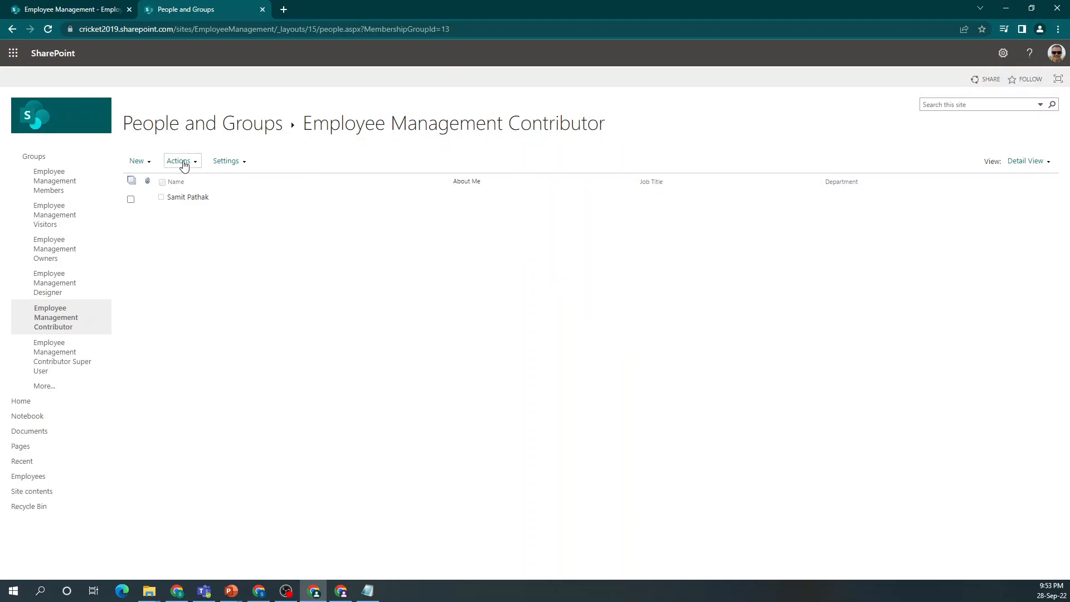
{"action": "left_click", "coordinate": [152, 162]}
{"action": "left_click", "coordinate": [168, 180]}
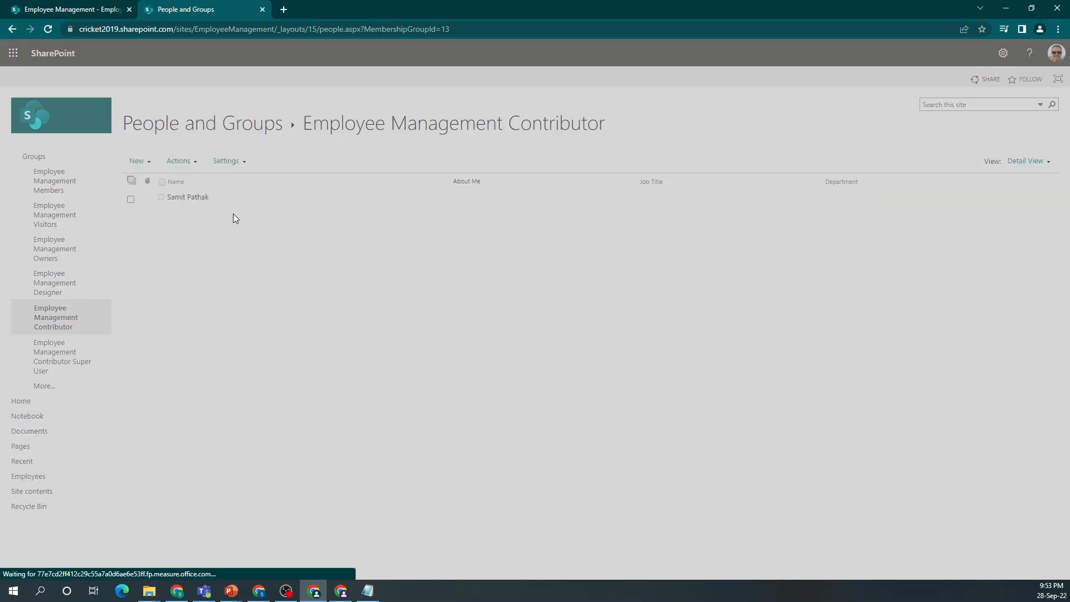
{"action": "type", "text": "k"}
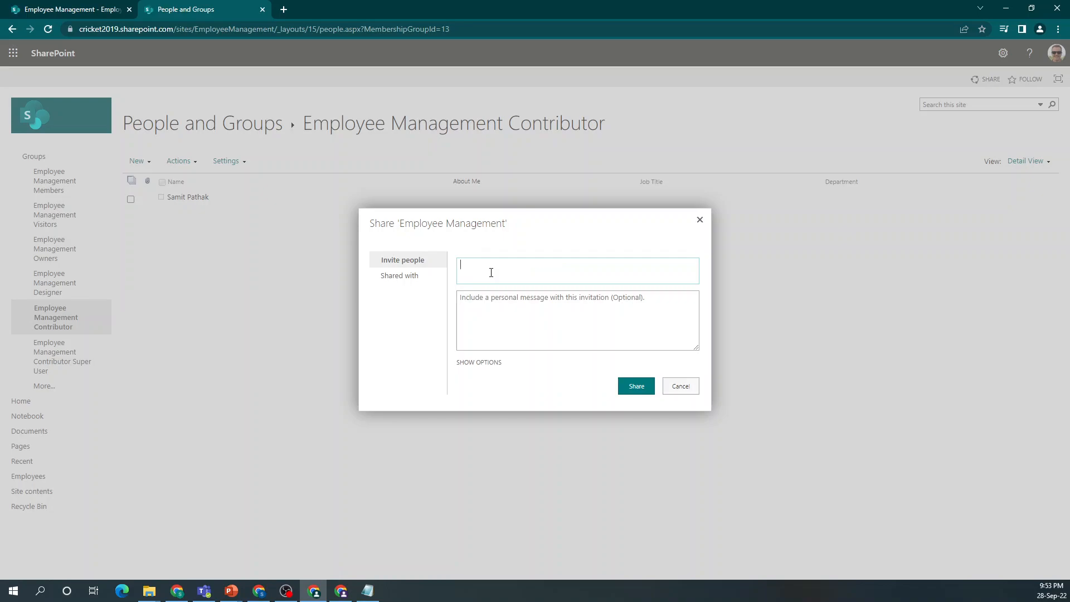
{"action": "type", "text": "usha"}
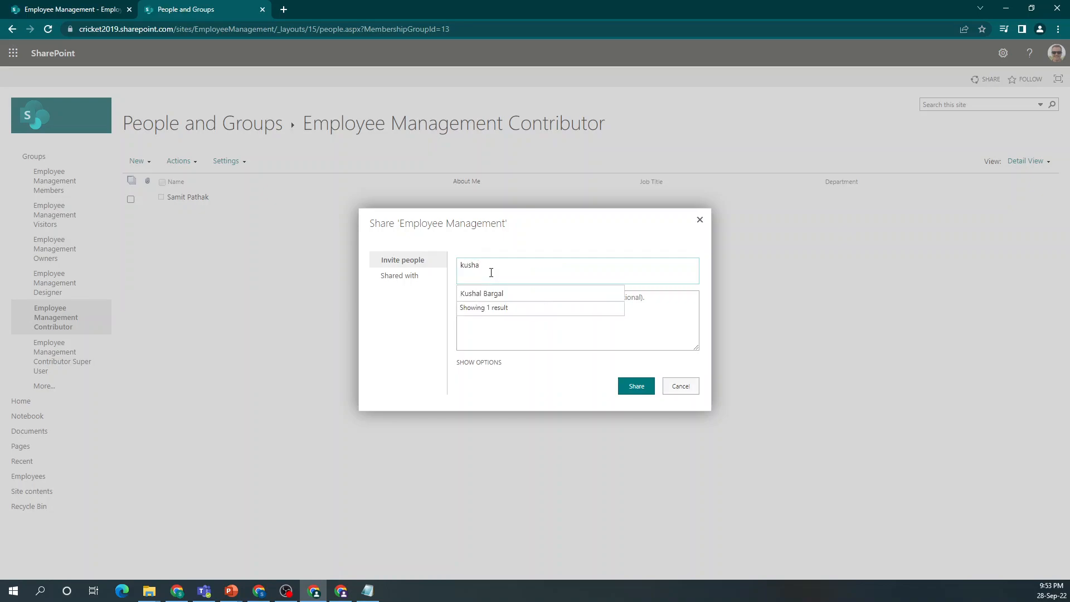
{"action": "left_click", "coordinate": [485, 293]}
{"action": "left_click", "coordinate": [468, 365]}
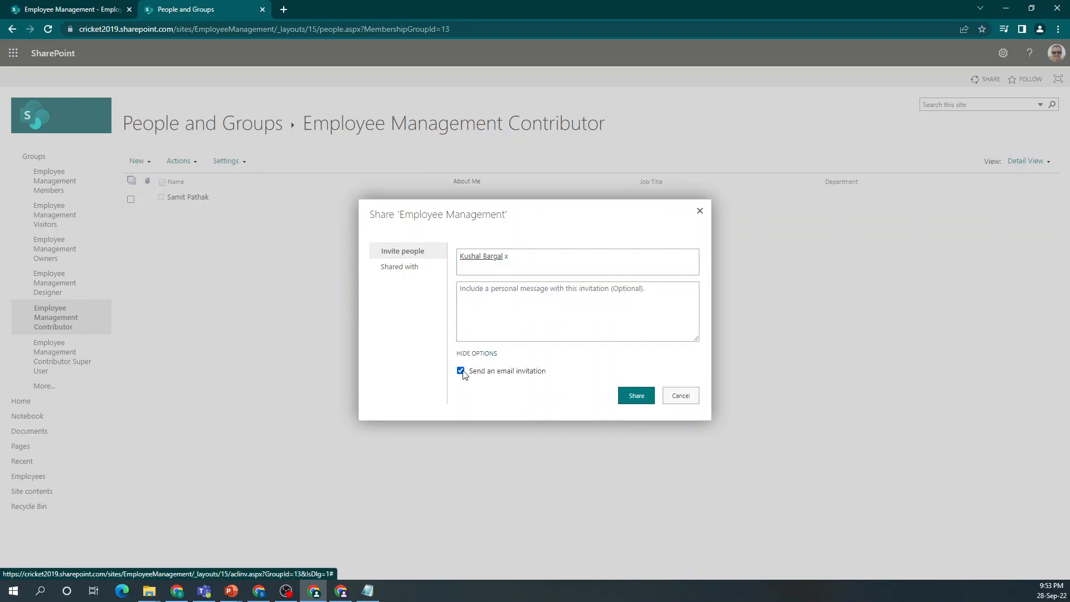
{"action": "left_click", "coordinate": [460, 372]}
{"action": "left_click", "coordinate": [640, 396]}
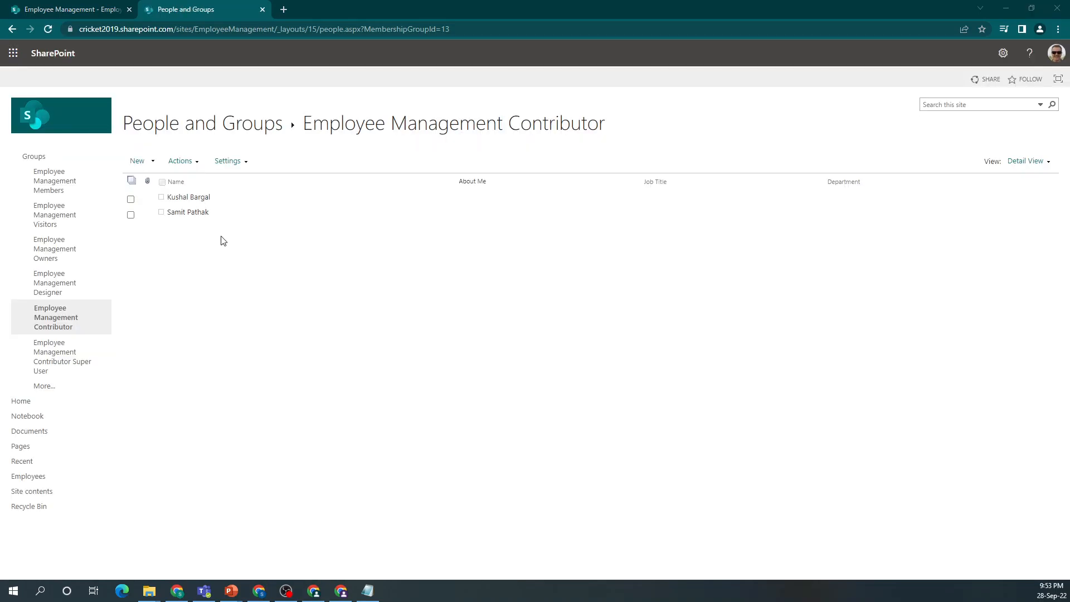
{"action": "key", "text": "alt+Tab"}
{"action": "left_click", "coordinate": [248, 23]}
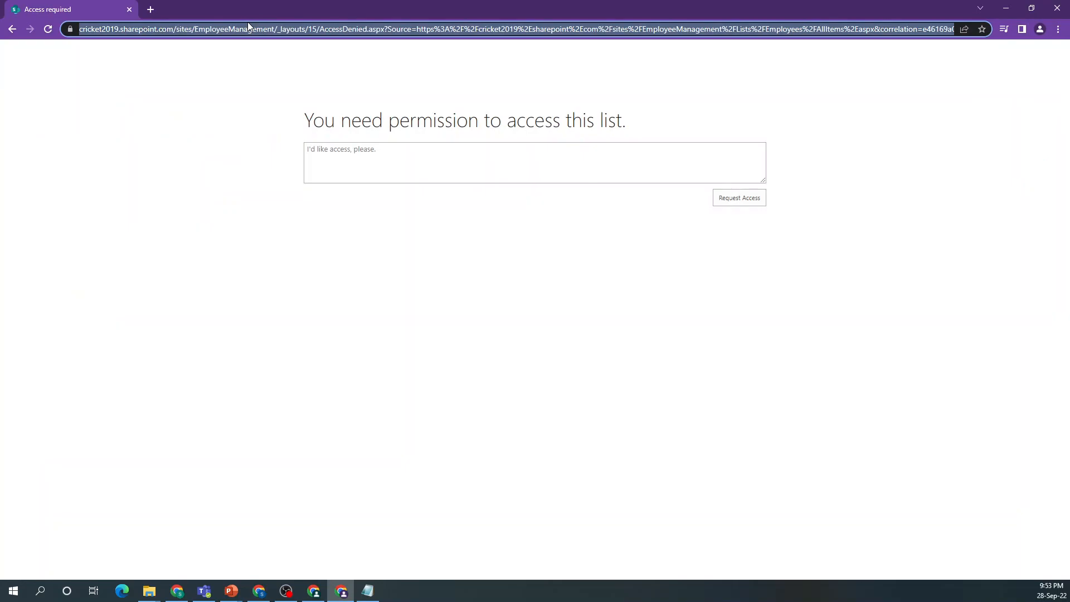
{"action": "left_click", "coordinate": [273, 27]}
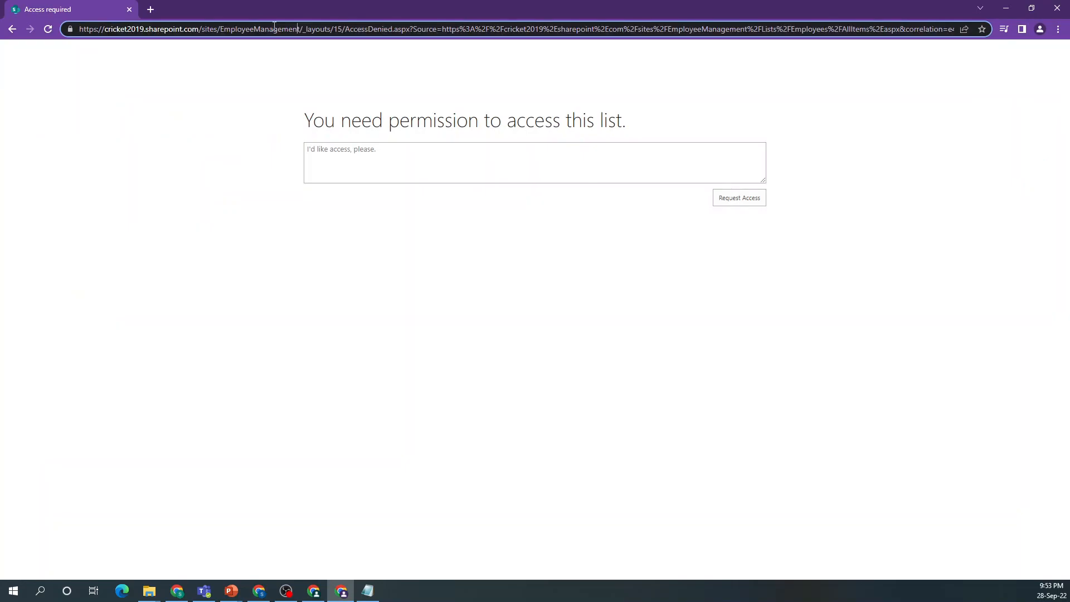
{"action": "left_click_drag", "start_coordinate": [298, 29], "coordinate": [2, 26]}
{"action": "key", "text": "ctrl+c"}
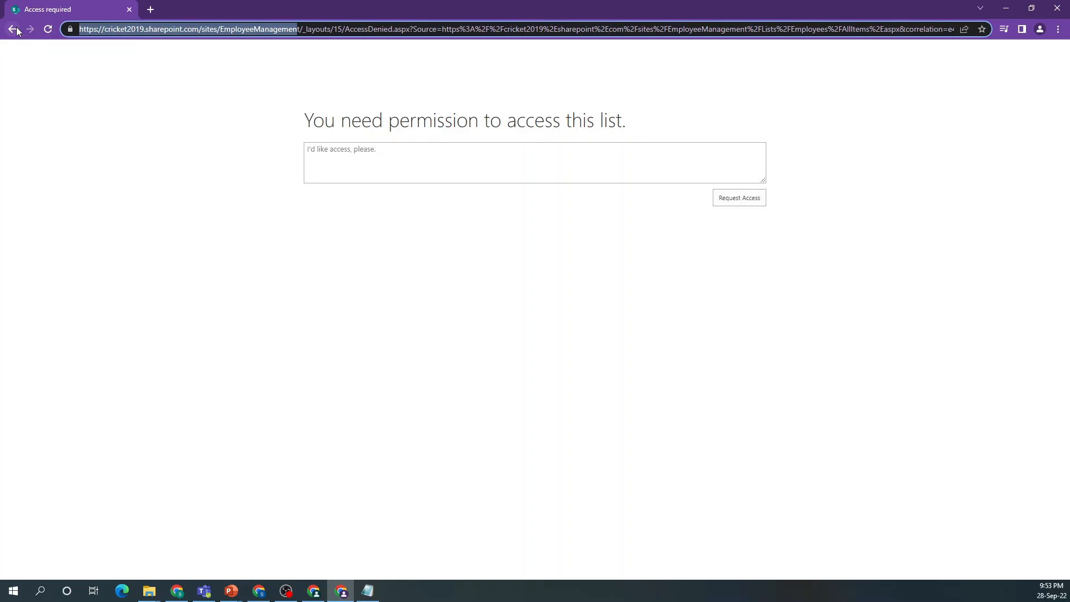
{"action": "key", "text": "ctrl+a"}
{"action": "key", "text": "ctrl+v"}
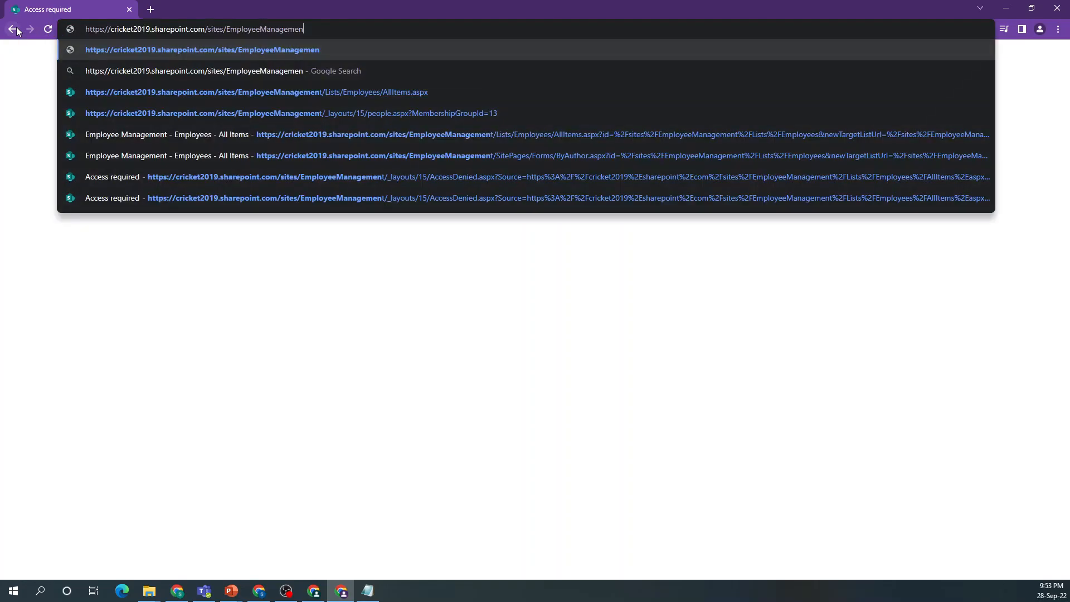
{"action": "type", "text": "t"}
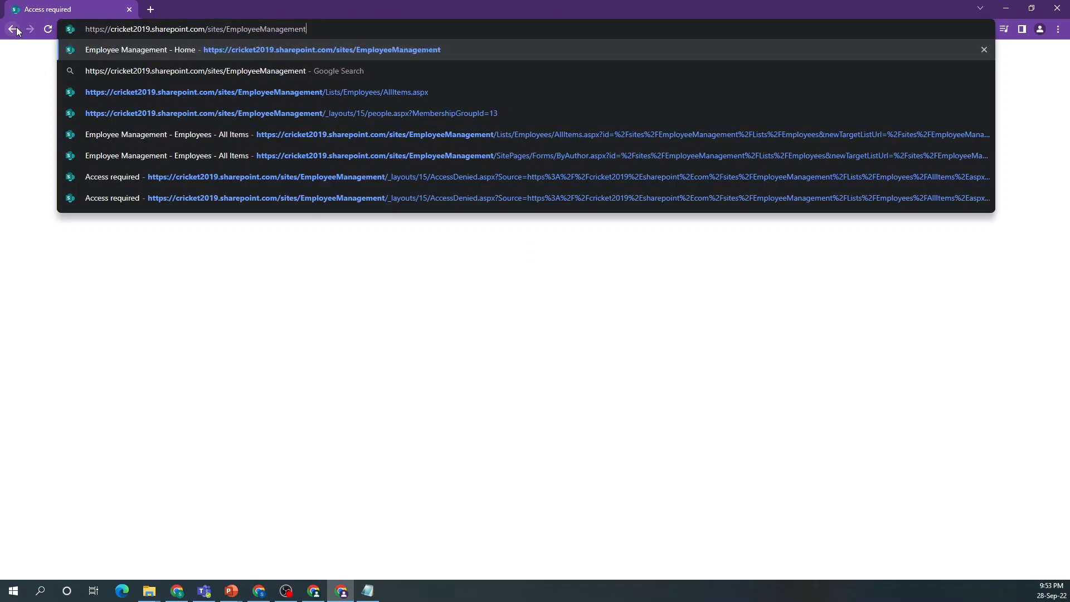
{"action": "key", "text": "Return"}
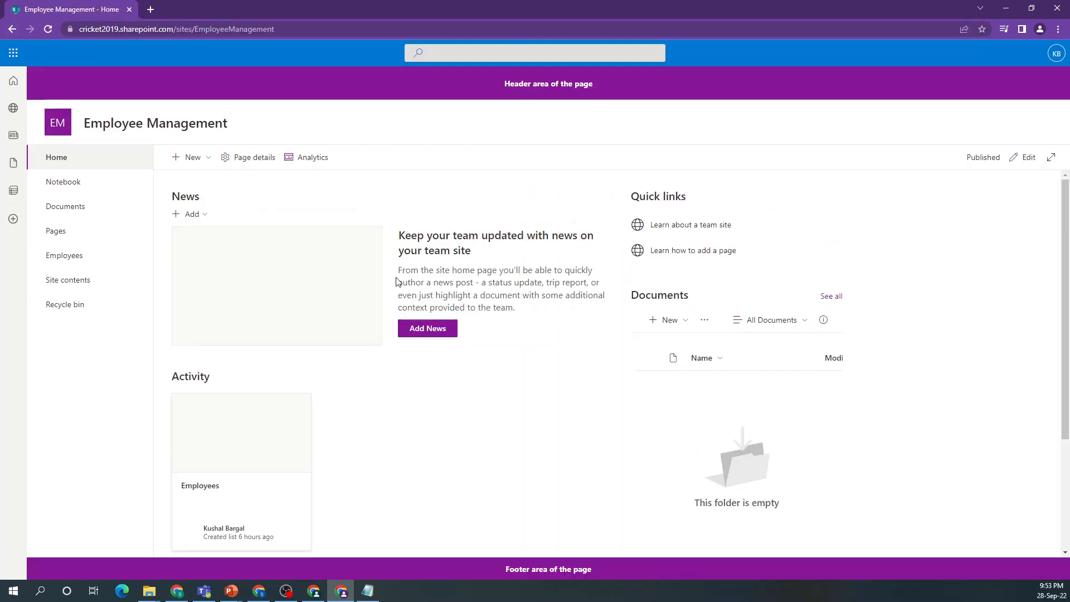
Open the Employees list to check the regular member's access, and switch to the scenario slide in PowerPoint.
{"action": "left_click", "coordinate": [56, 257]}
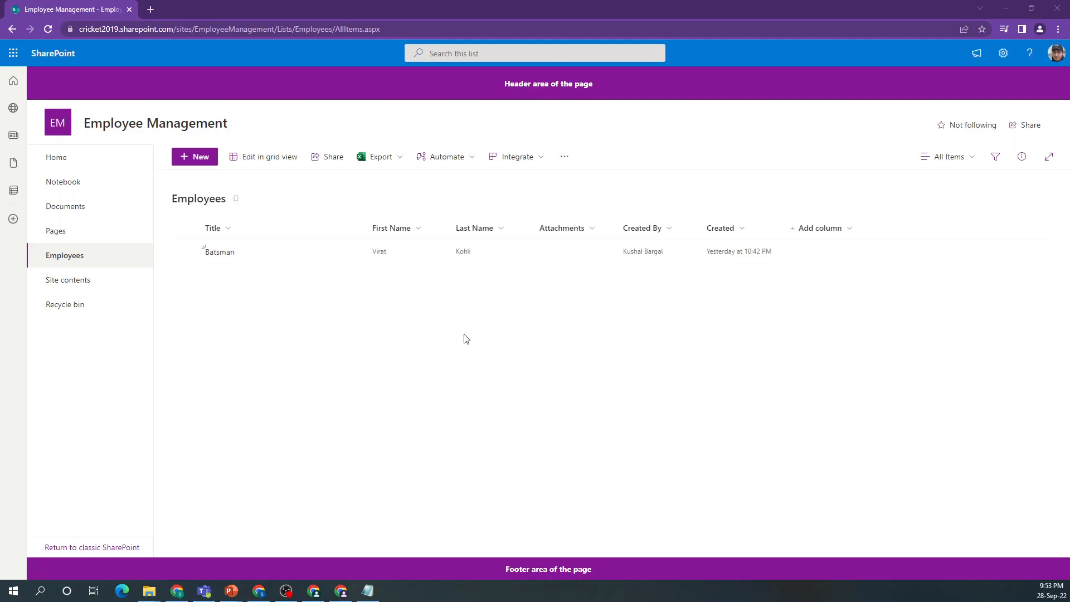
{"action": "key", "text": "alt+Tab"}
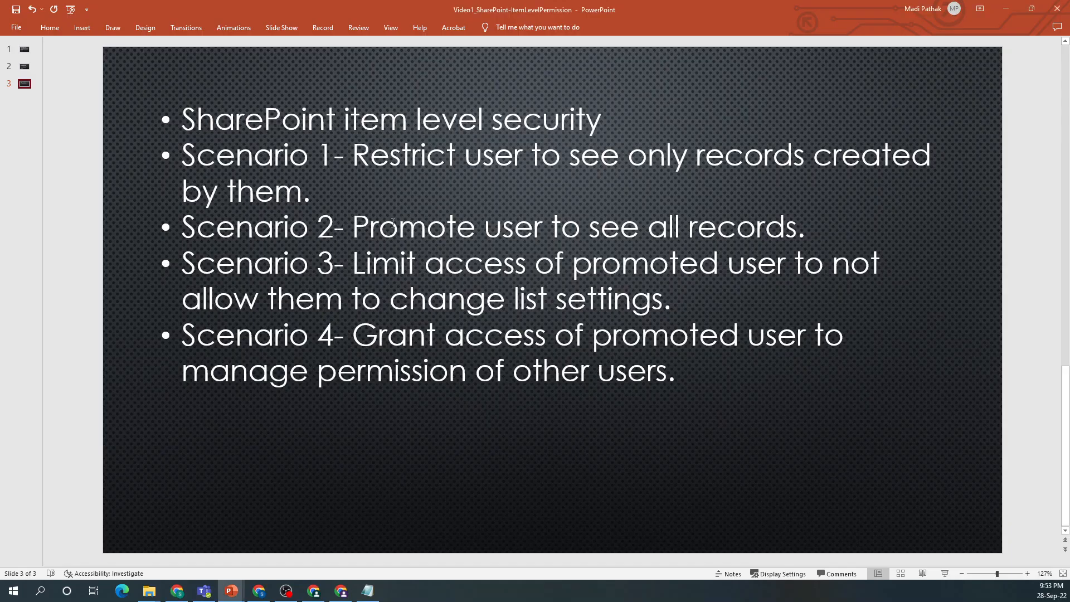